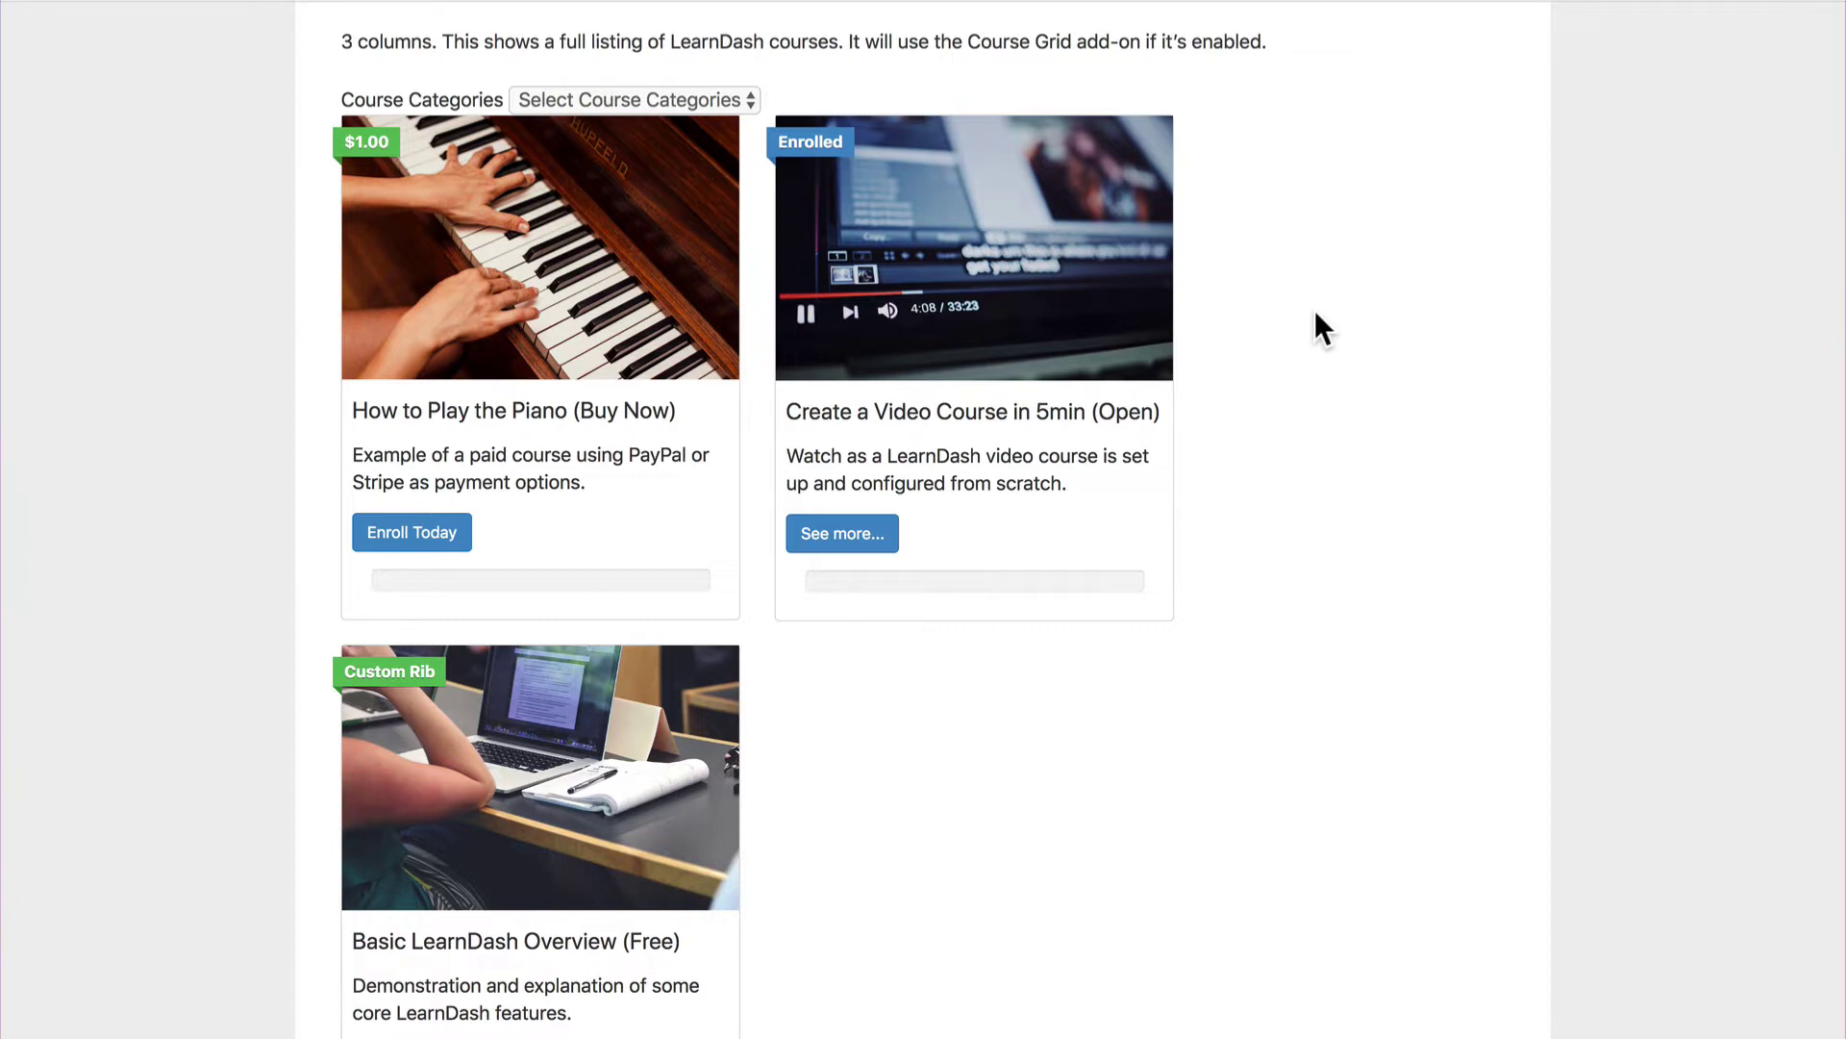
# Scroll the LearnDash Customizer panel and open its Course Grid section.
pyautogui.scroll(-2, 1302, 315)
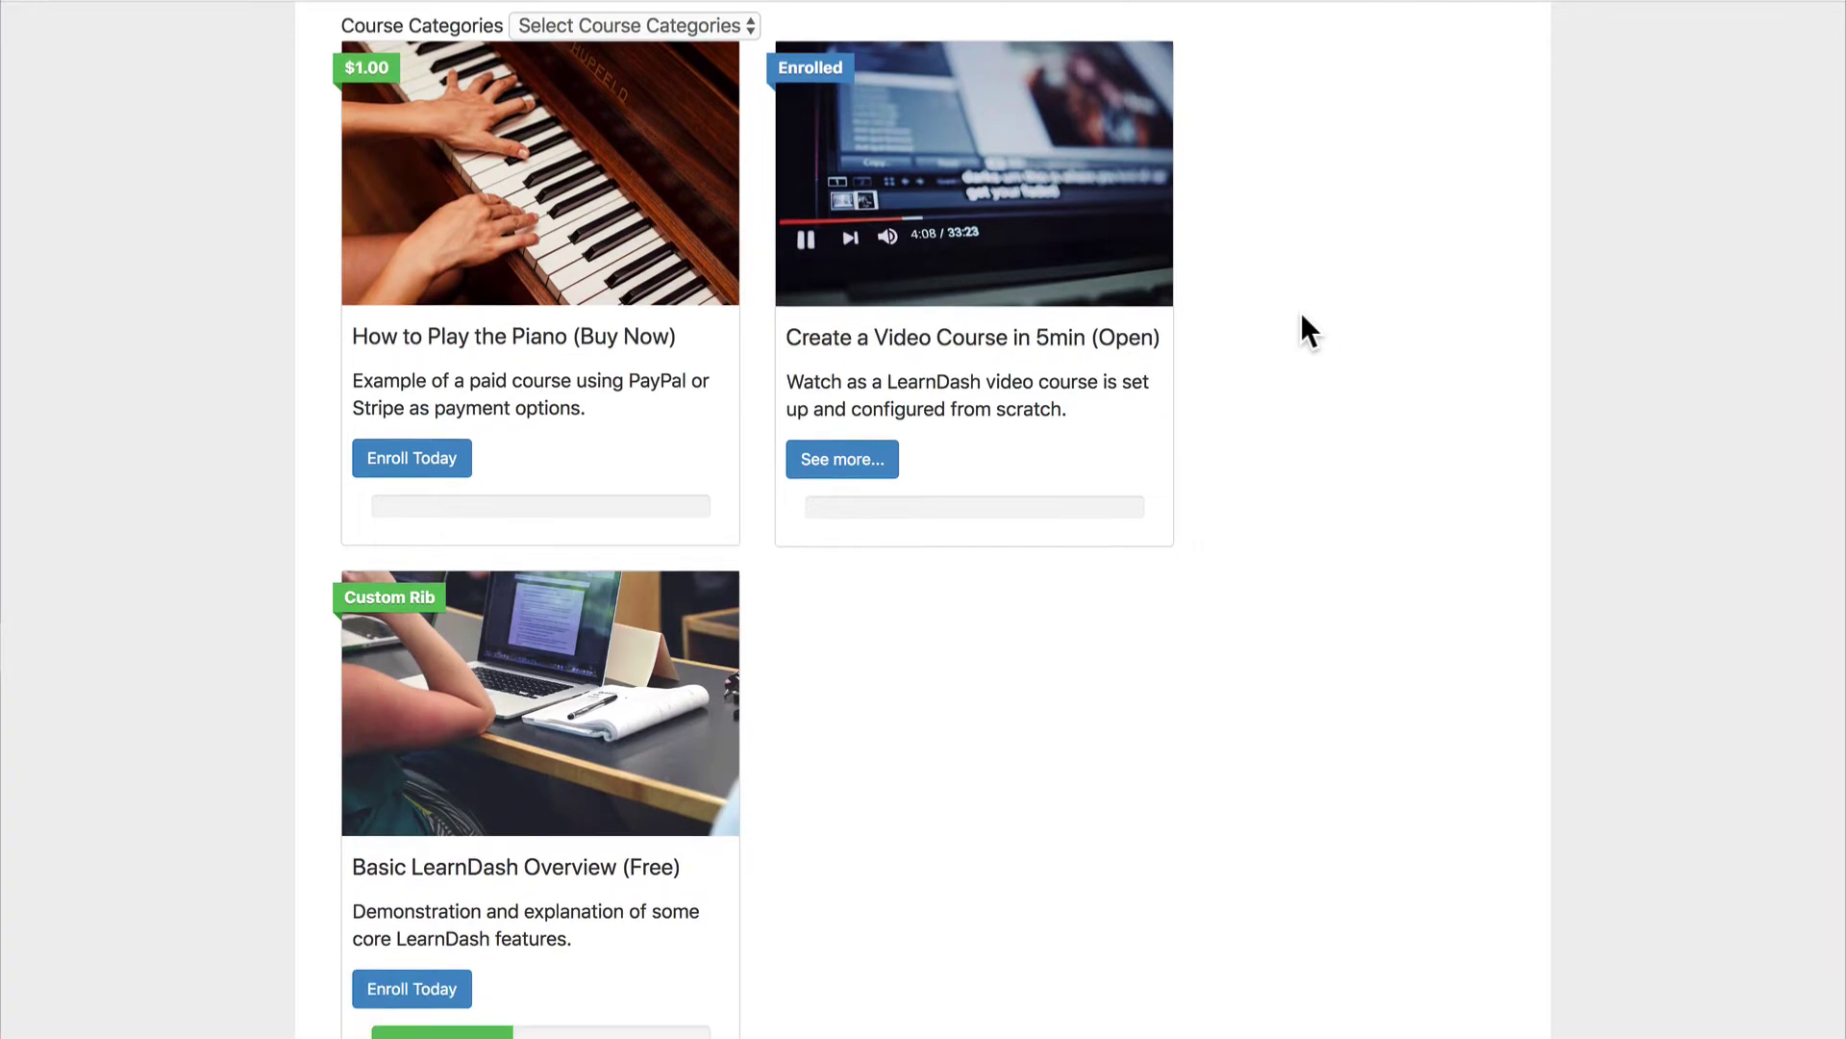
pyautogui.scroll(-5, 1302, 316)
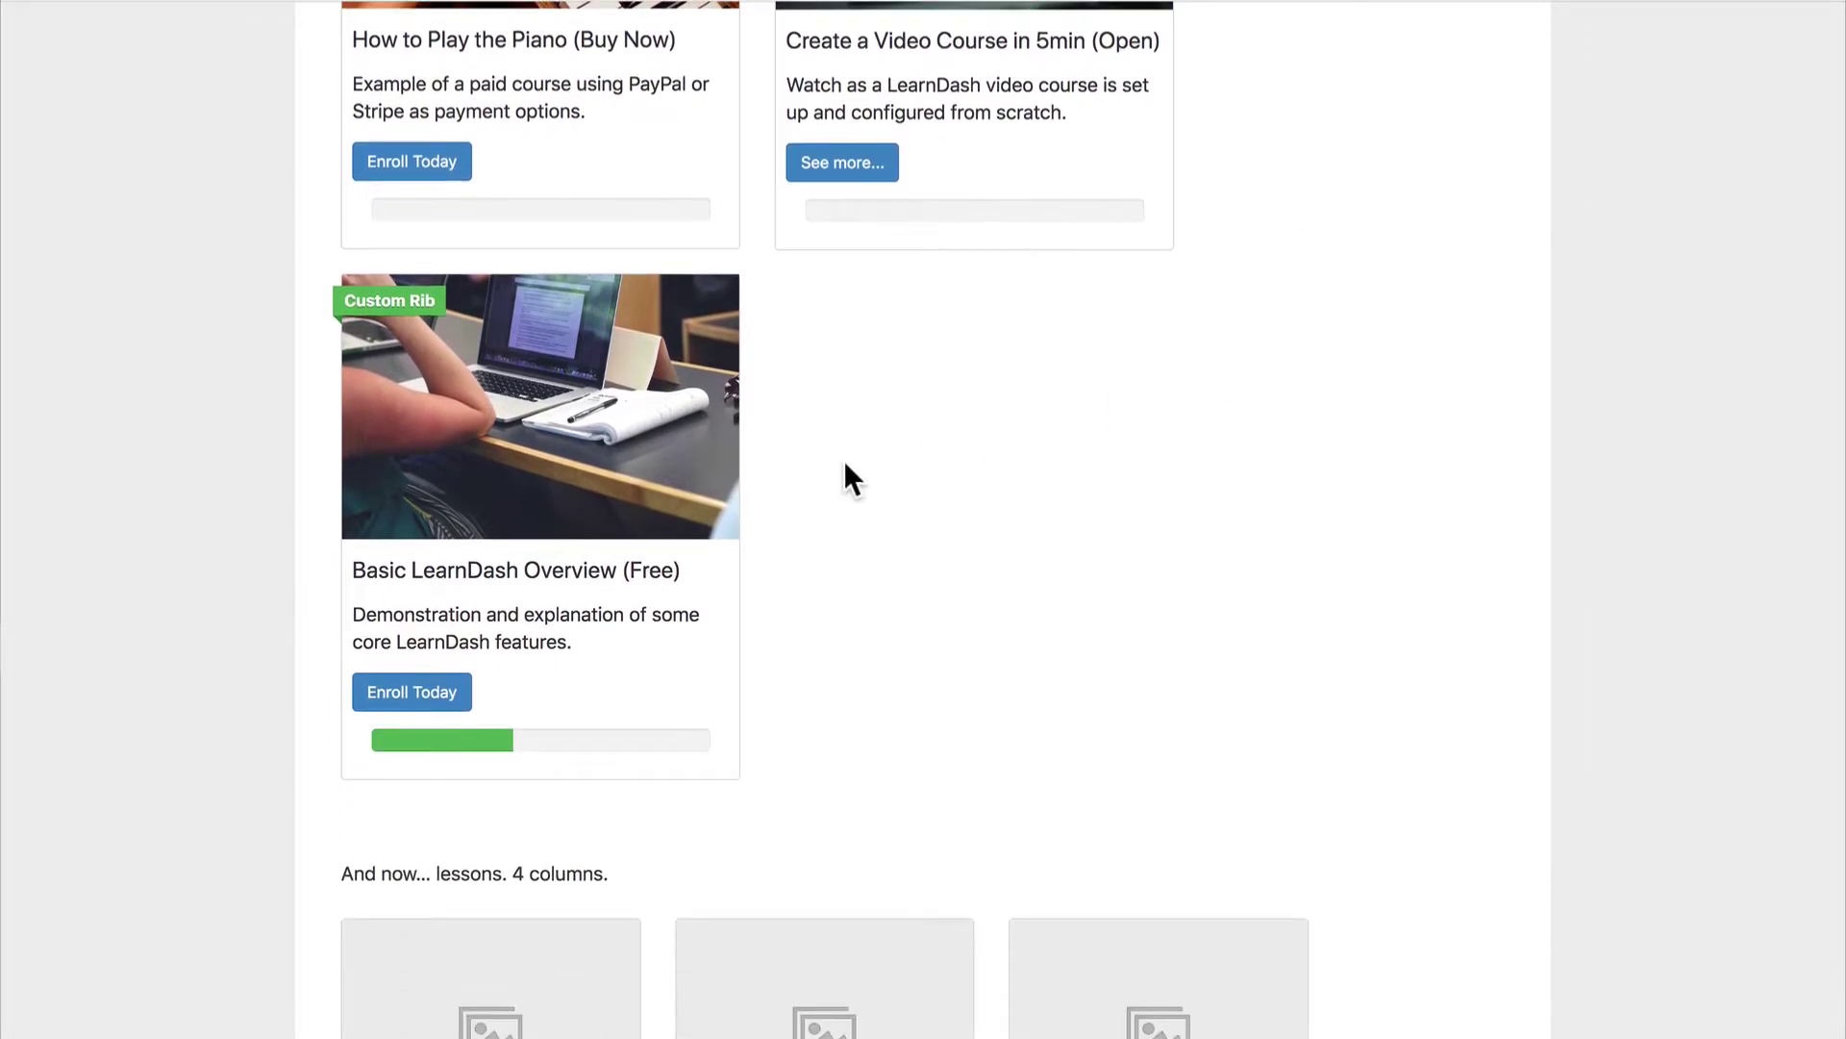
pyautogui.scroll(-7, 829, 466)
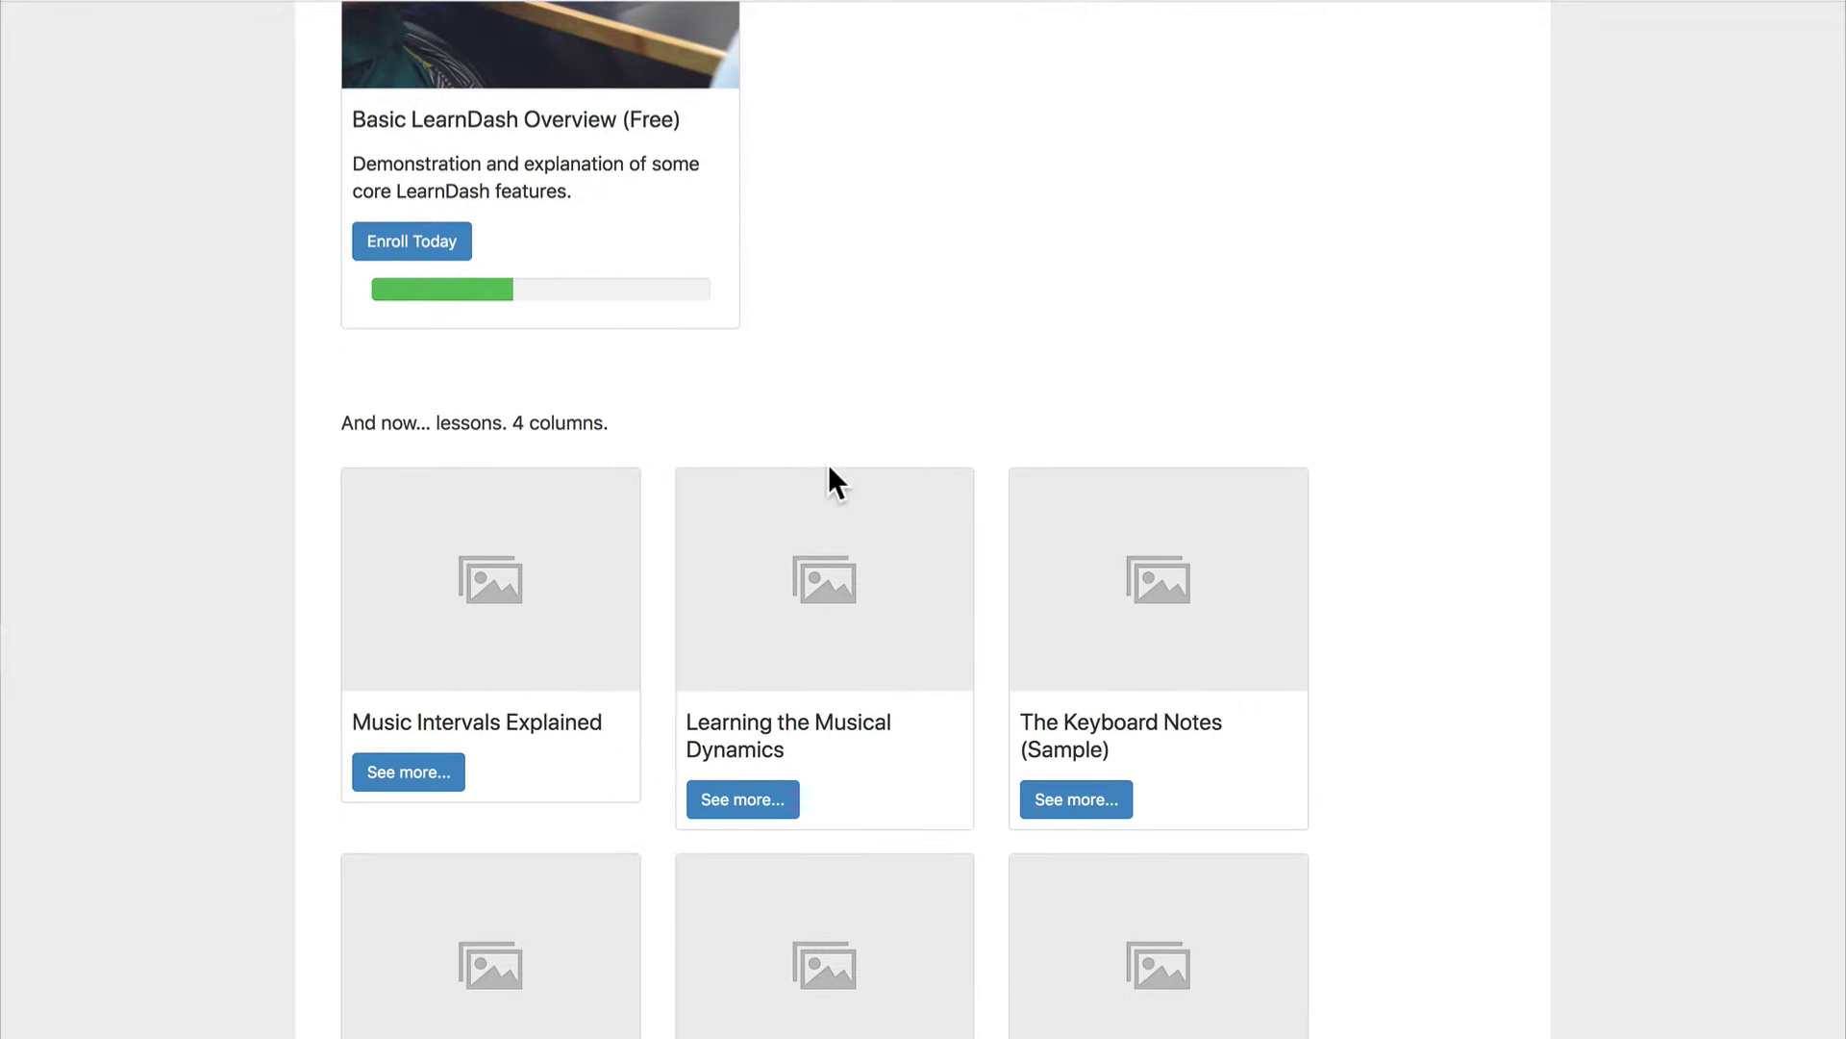
pyautogui.scroll(-5, 648, 445)
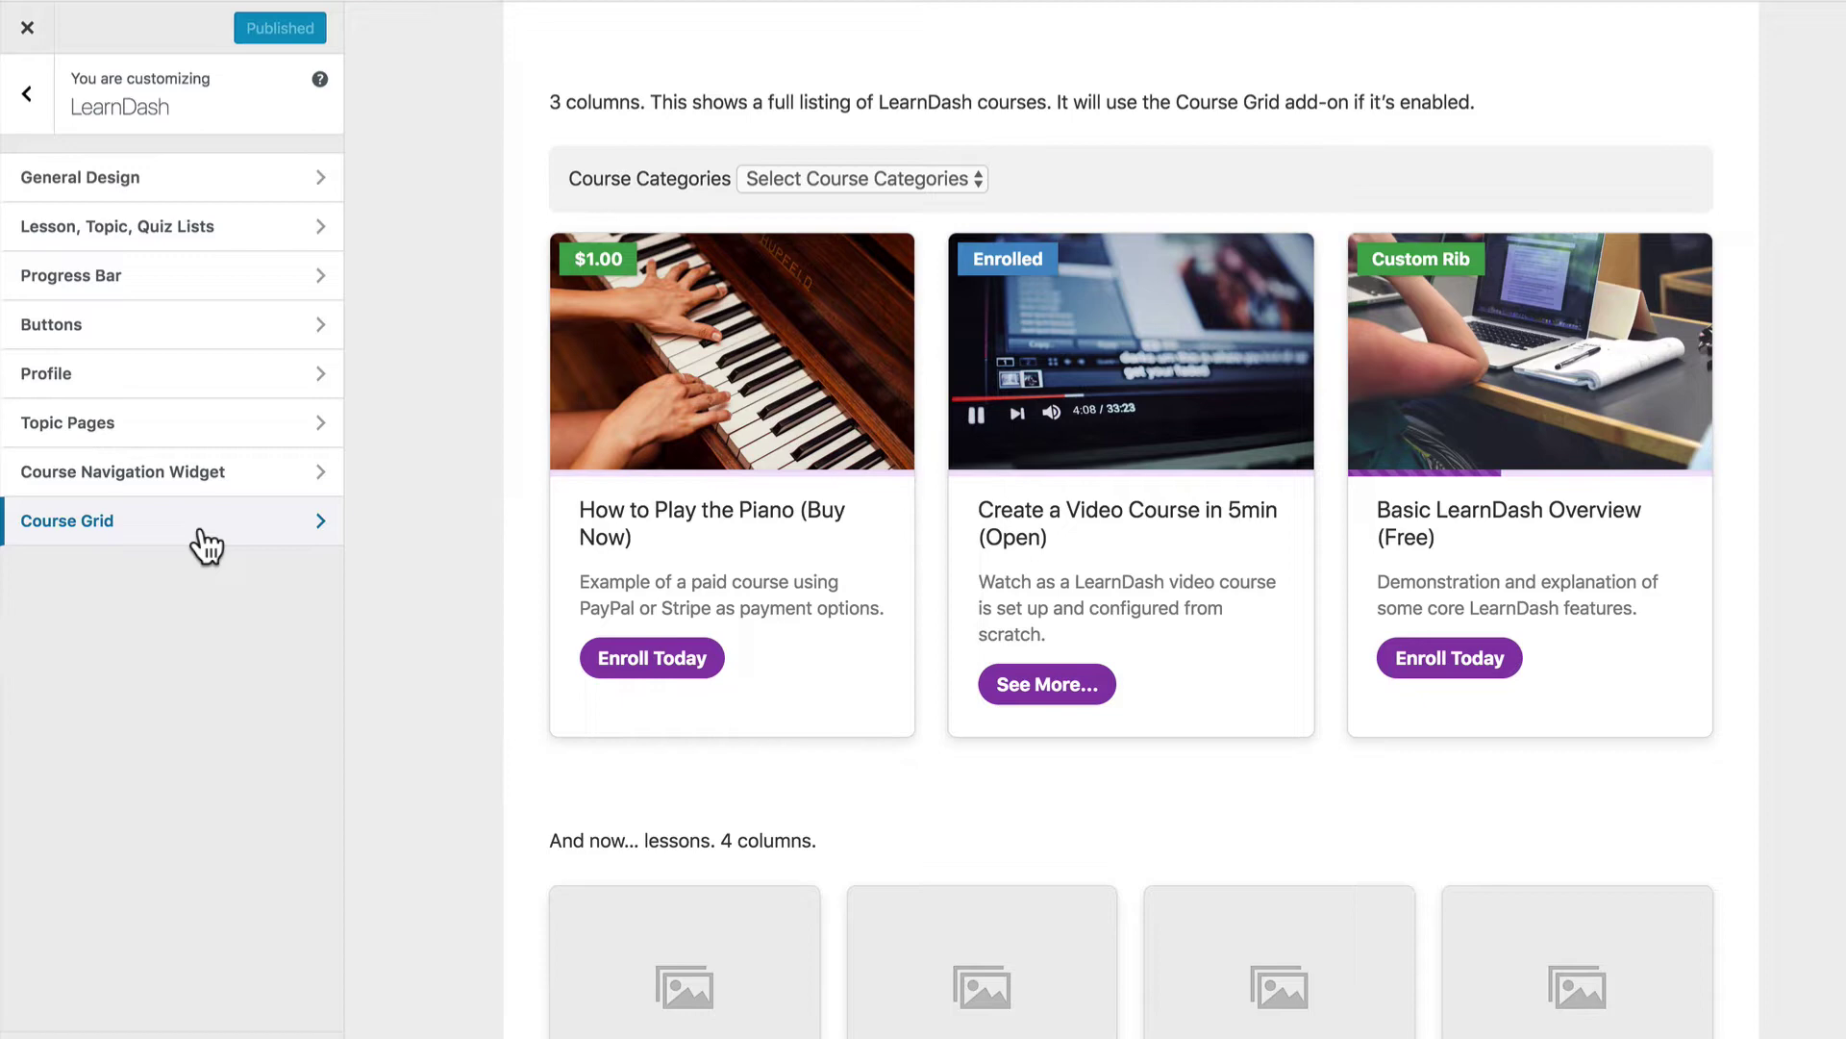
pyautogui.click(205, 547)
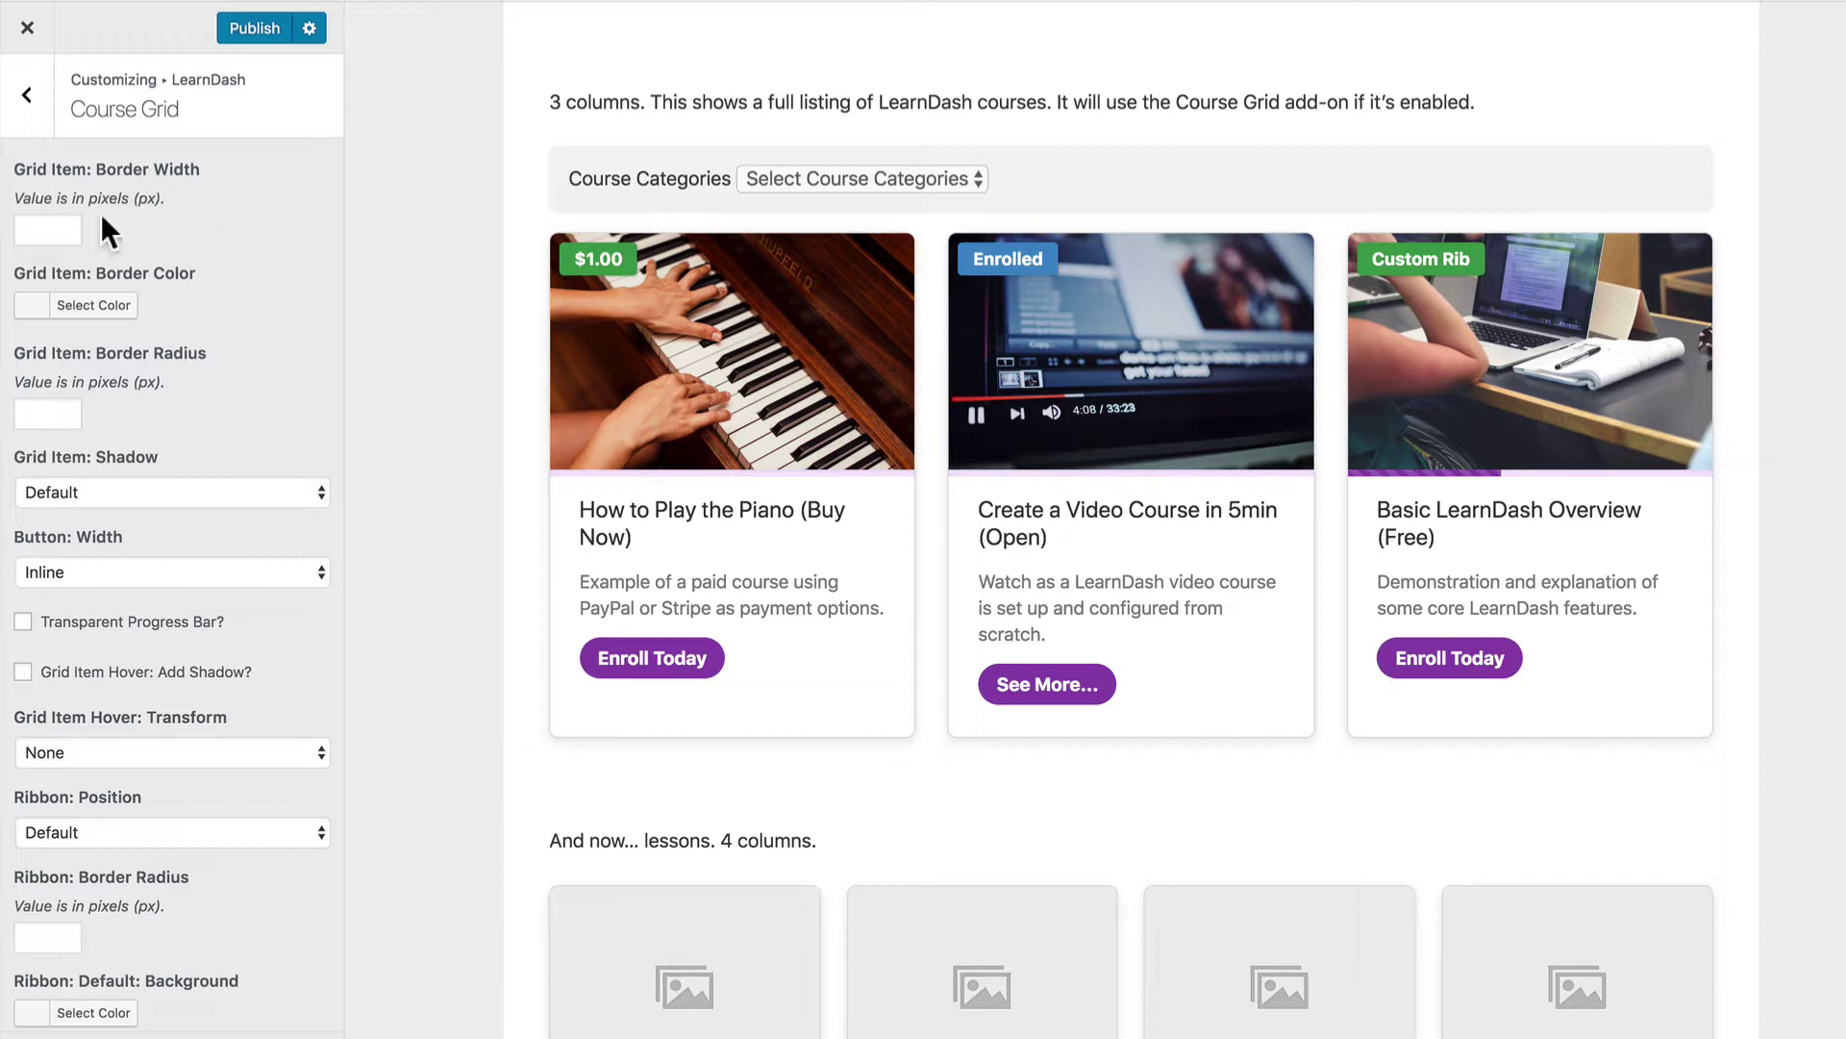
# Give the course grid cards a 4px teal border.
pyautogui.click(39, 231)
pyautogui.write('4')
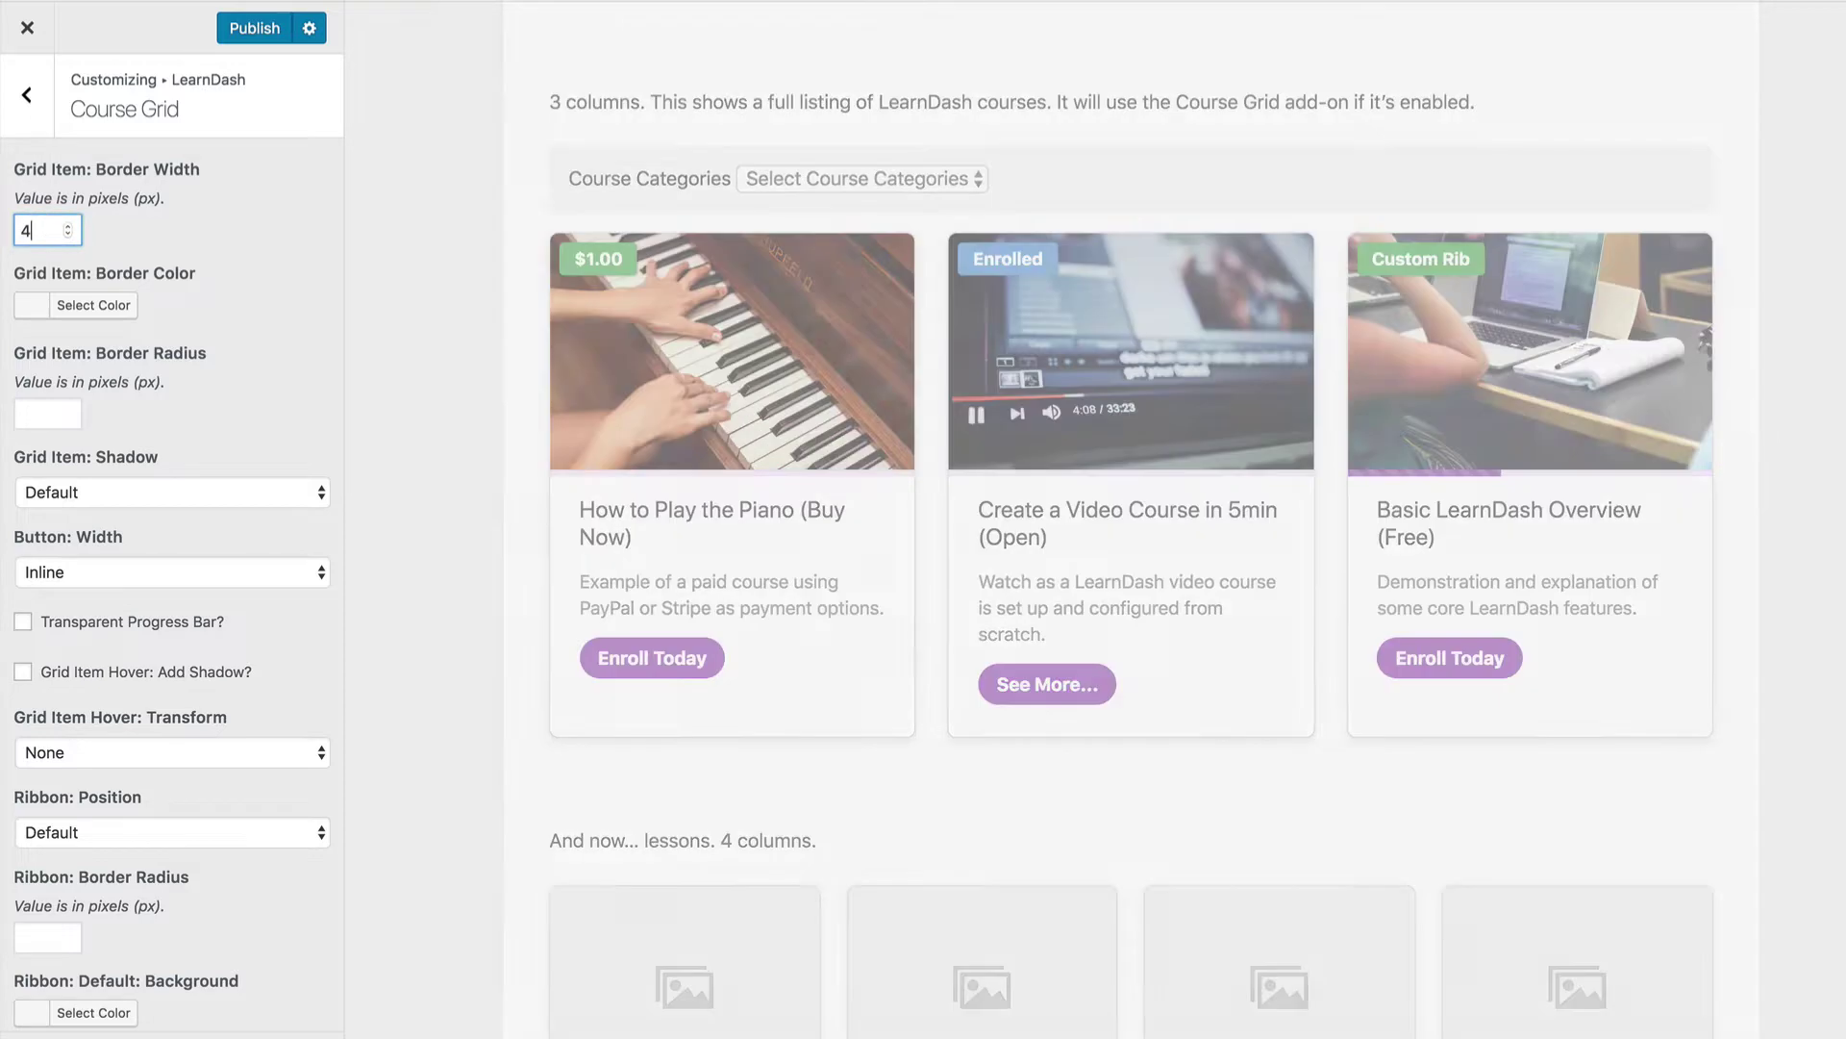
pyautogui.click(92, 307)
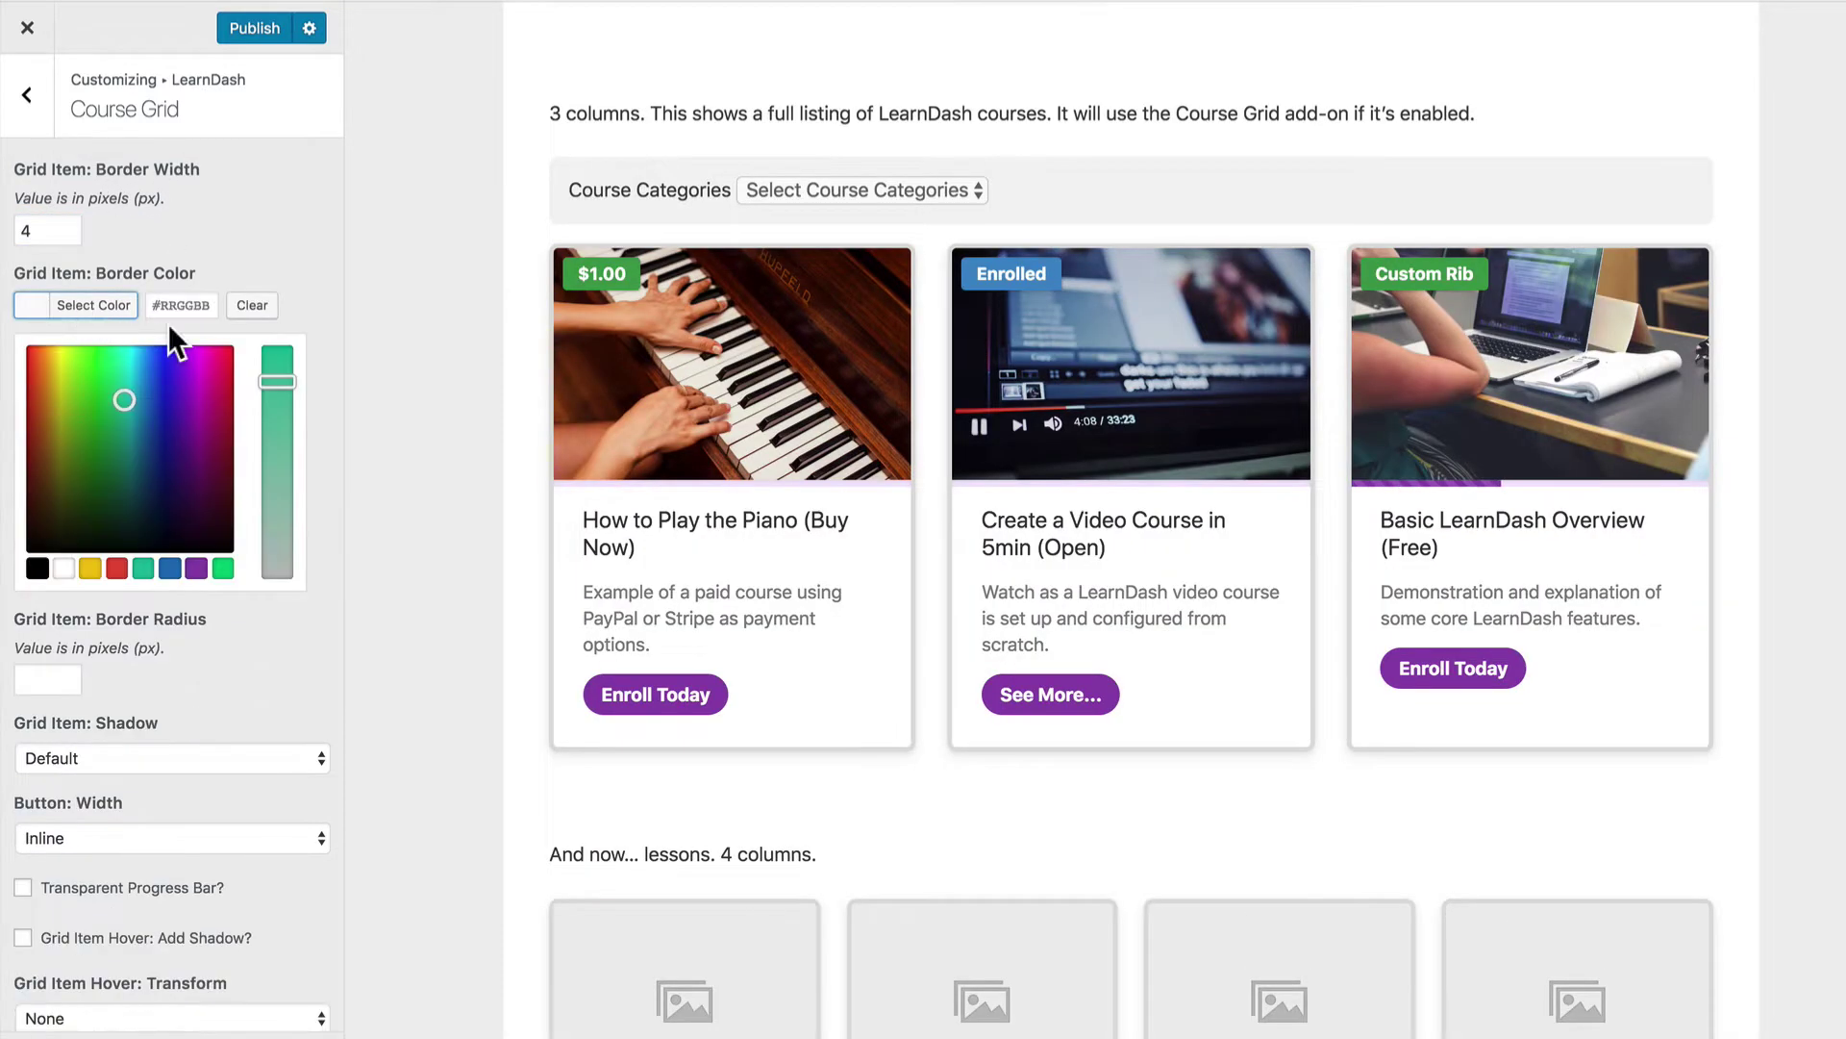
pyautogui.click(142, 568)
pyautogui.click(164, 273)
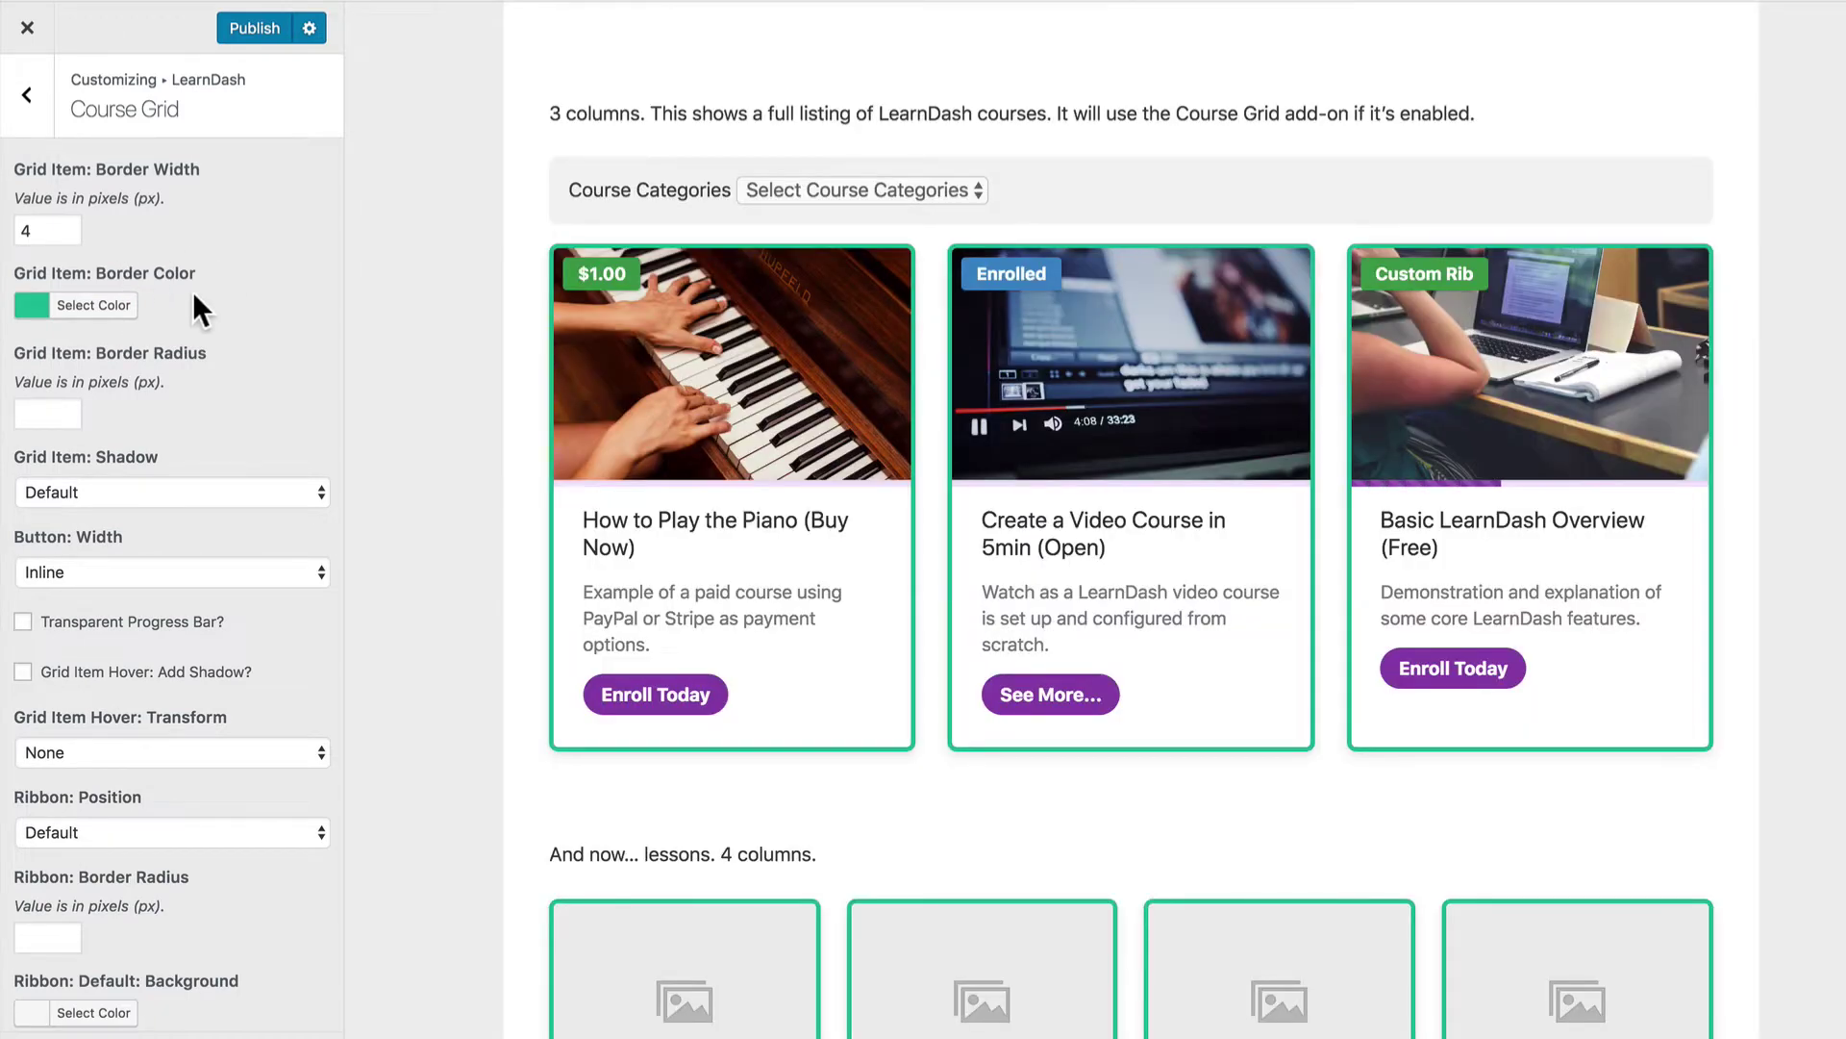
# Set the card border radius to 0 and the Grid Item Shadow to None.
pyautogui.click(38, 412)
pyautogui.write('0')
pyautogui.scroll(-1, 303, 369)
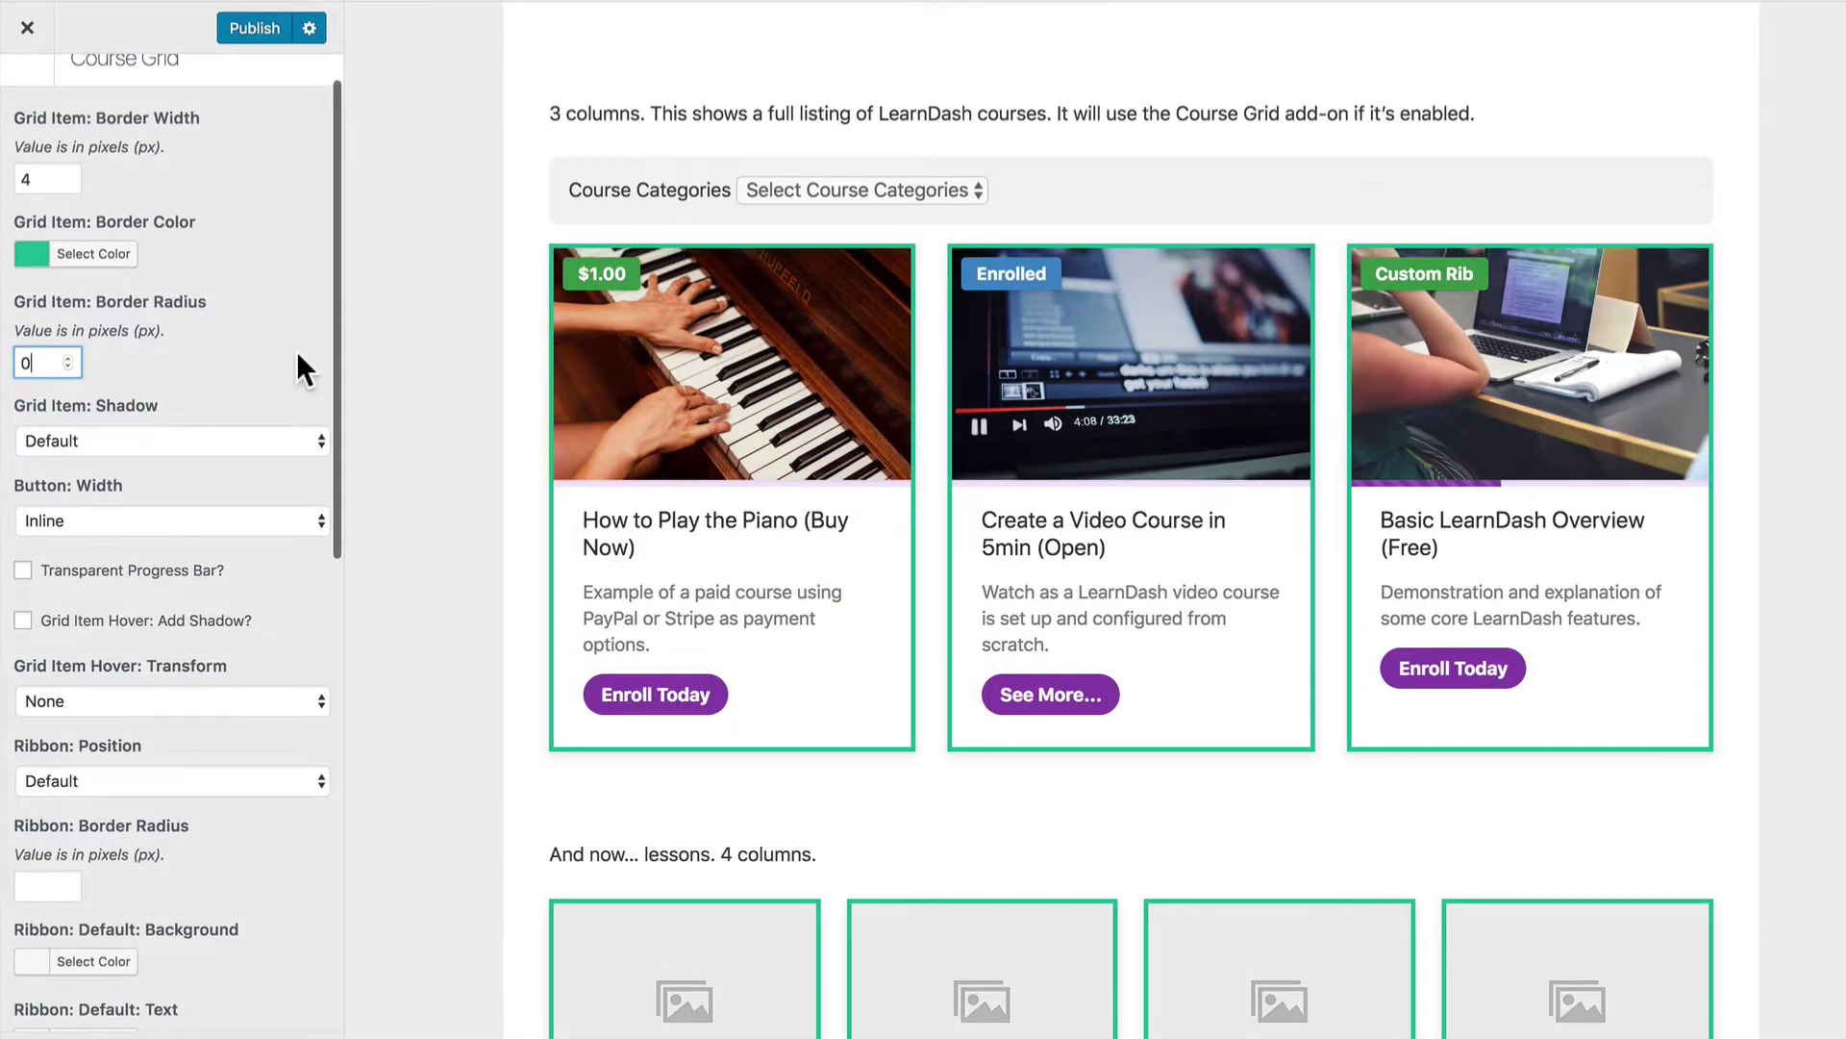
pyautogui.click(234, 437)
pyautogui.click(239, 419)
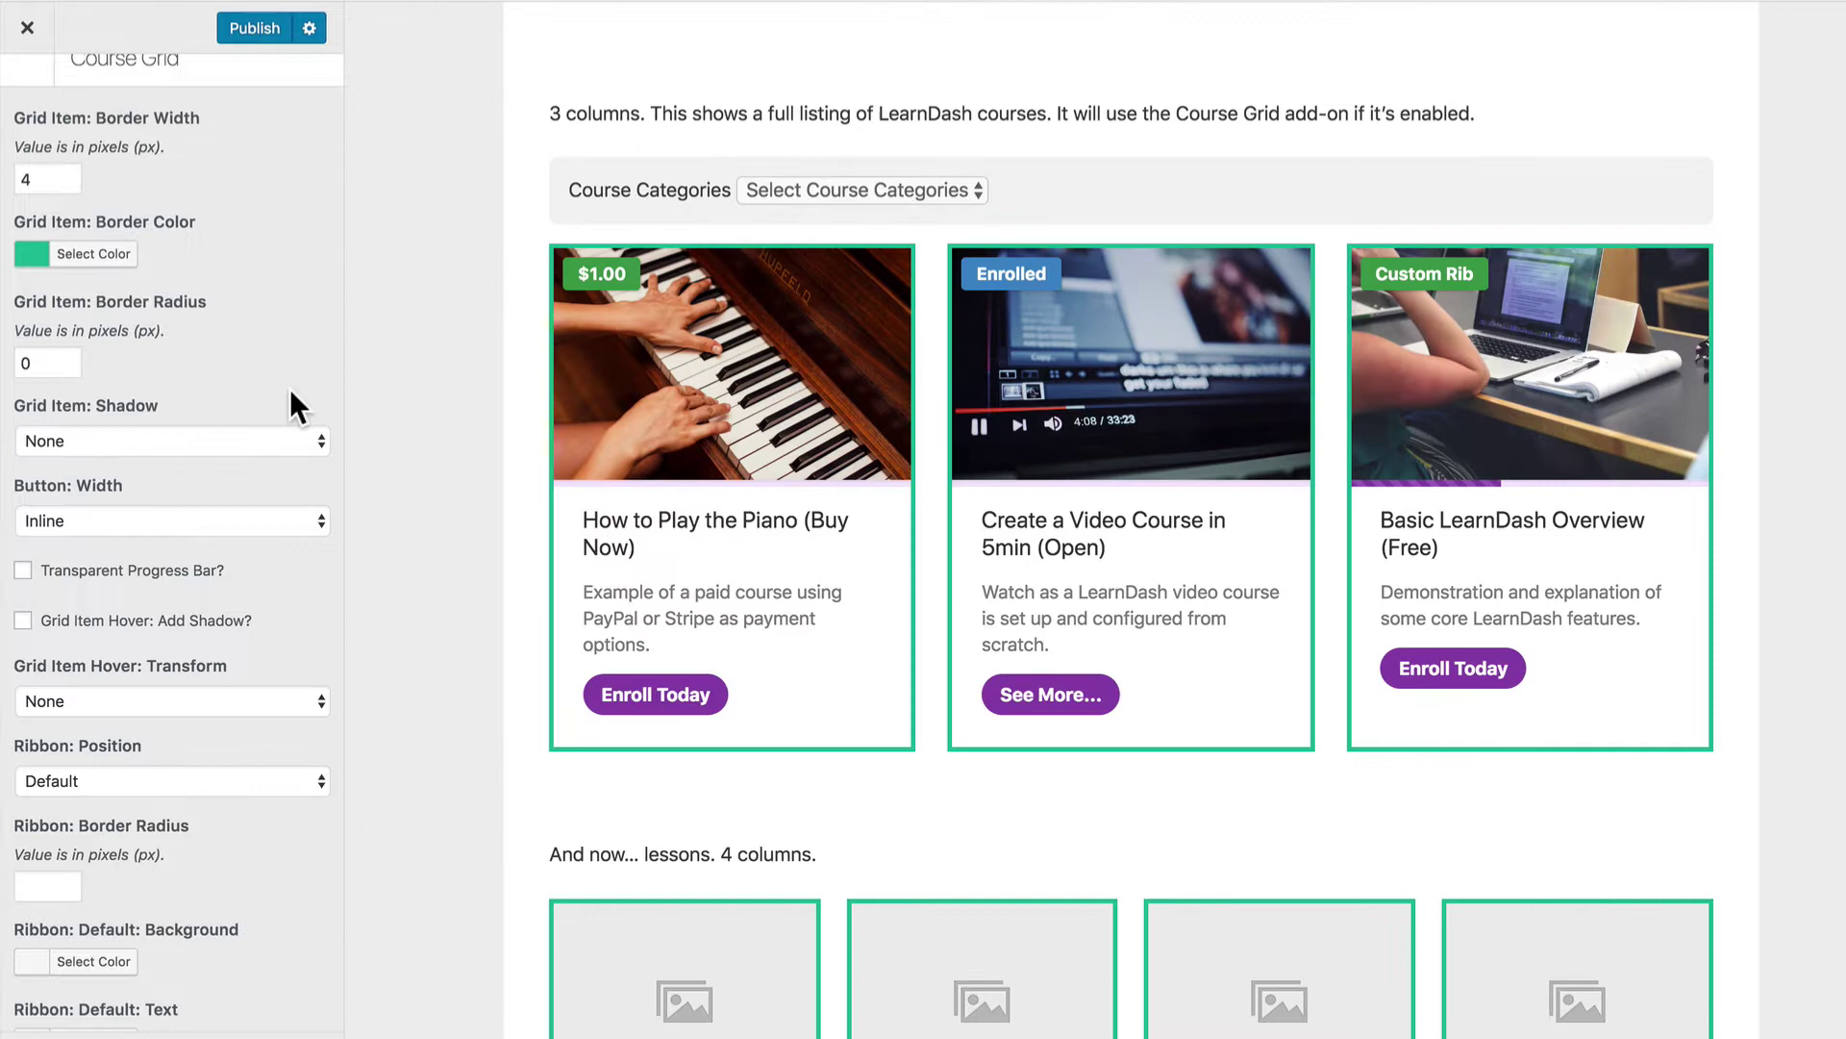
# Change Button: Width from Inline to Full and scroll the preview to check the grids.
pyautogui.click(262, 512)
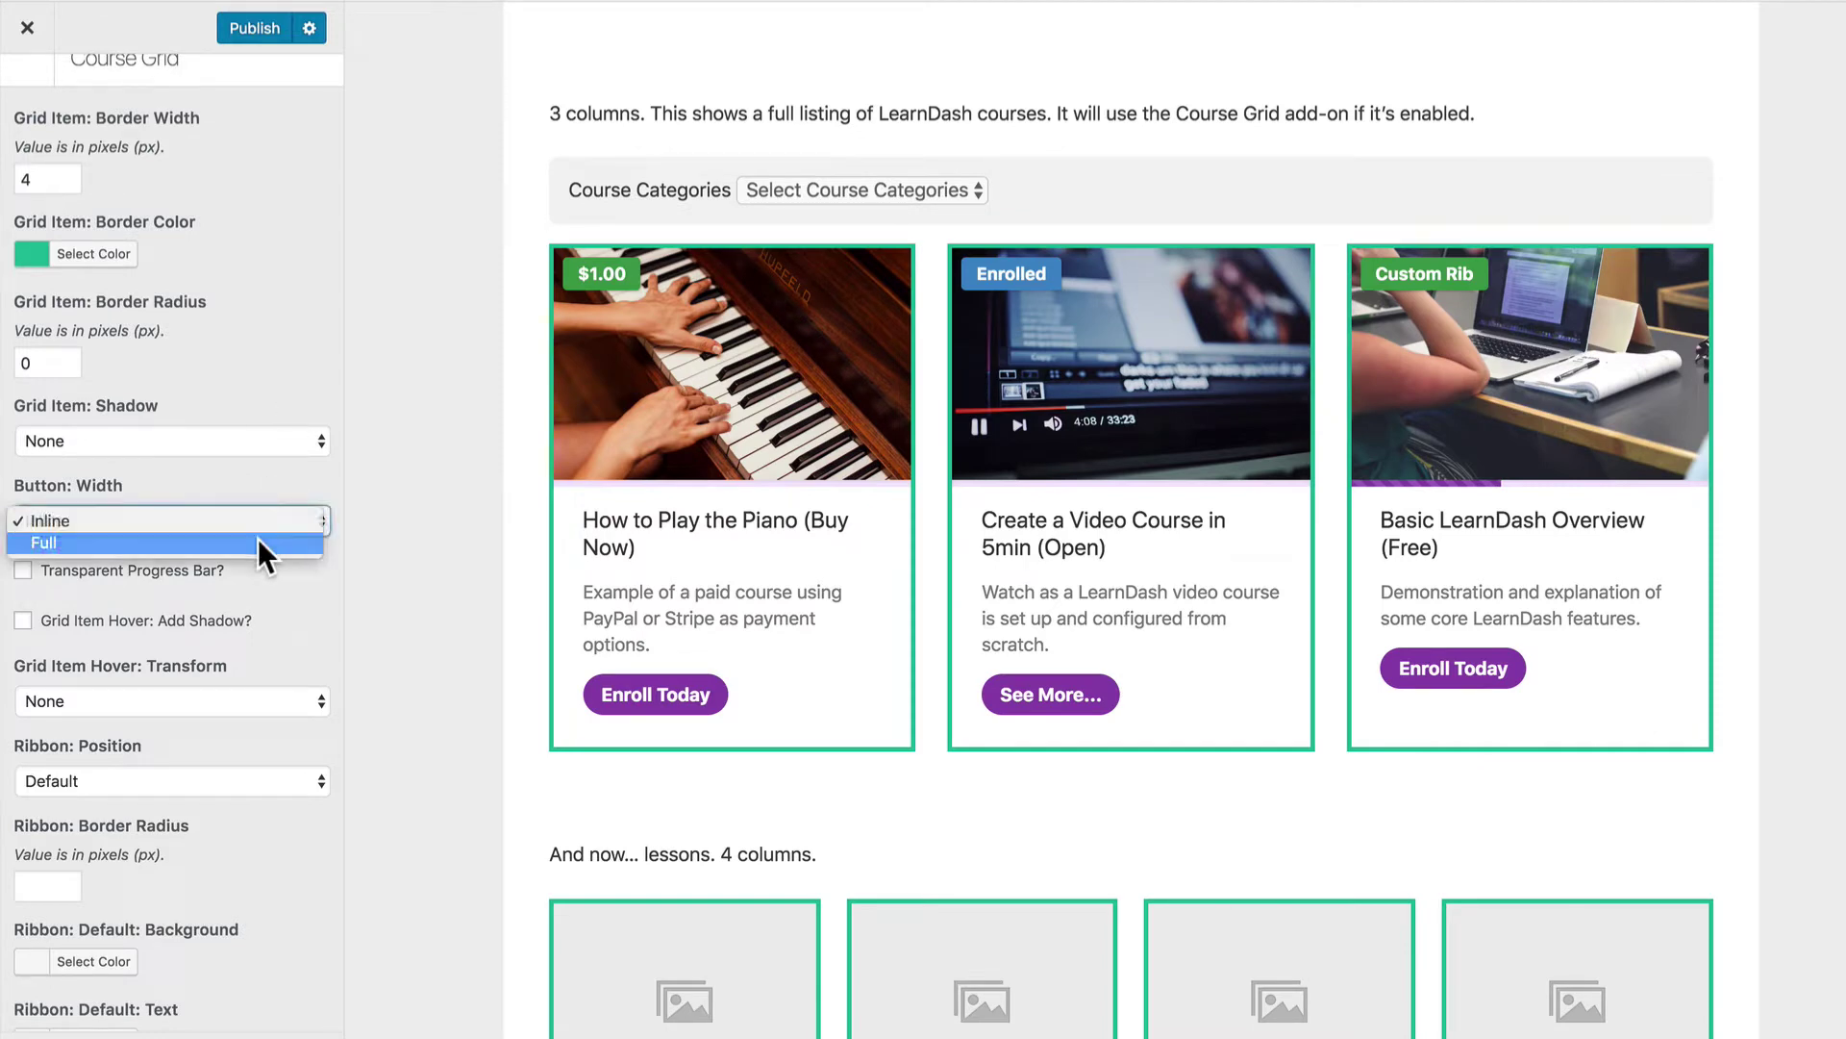
pyautogui.click(258, 538)
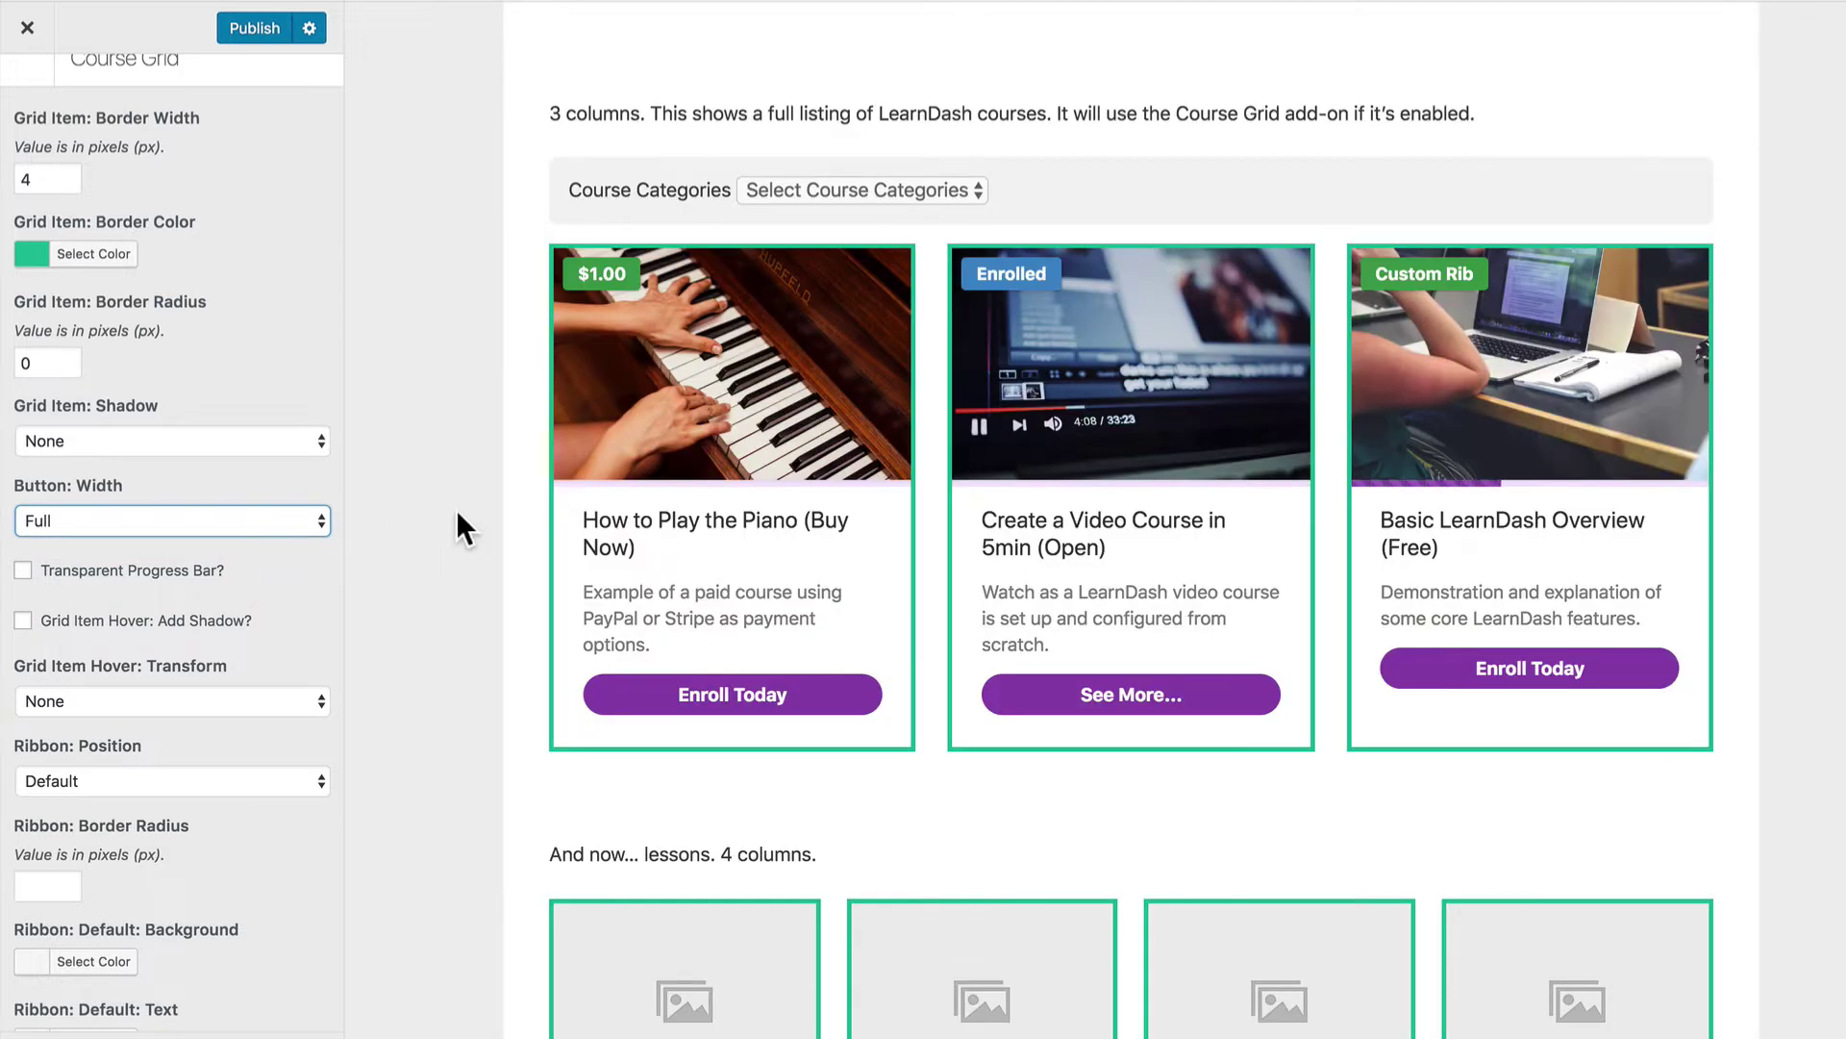
pyautogui.scroll(-5, 516, 502)
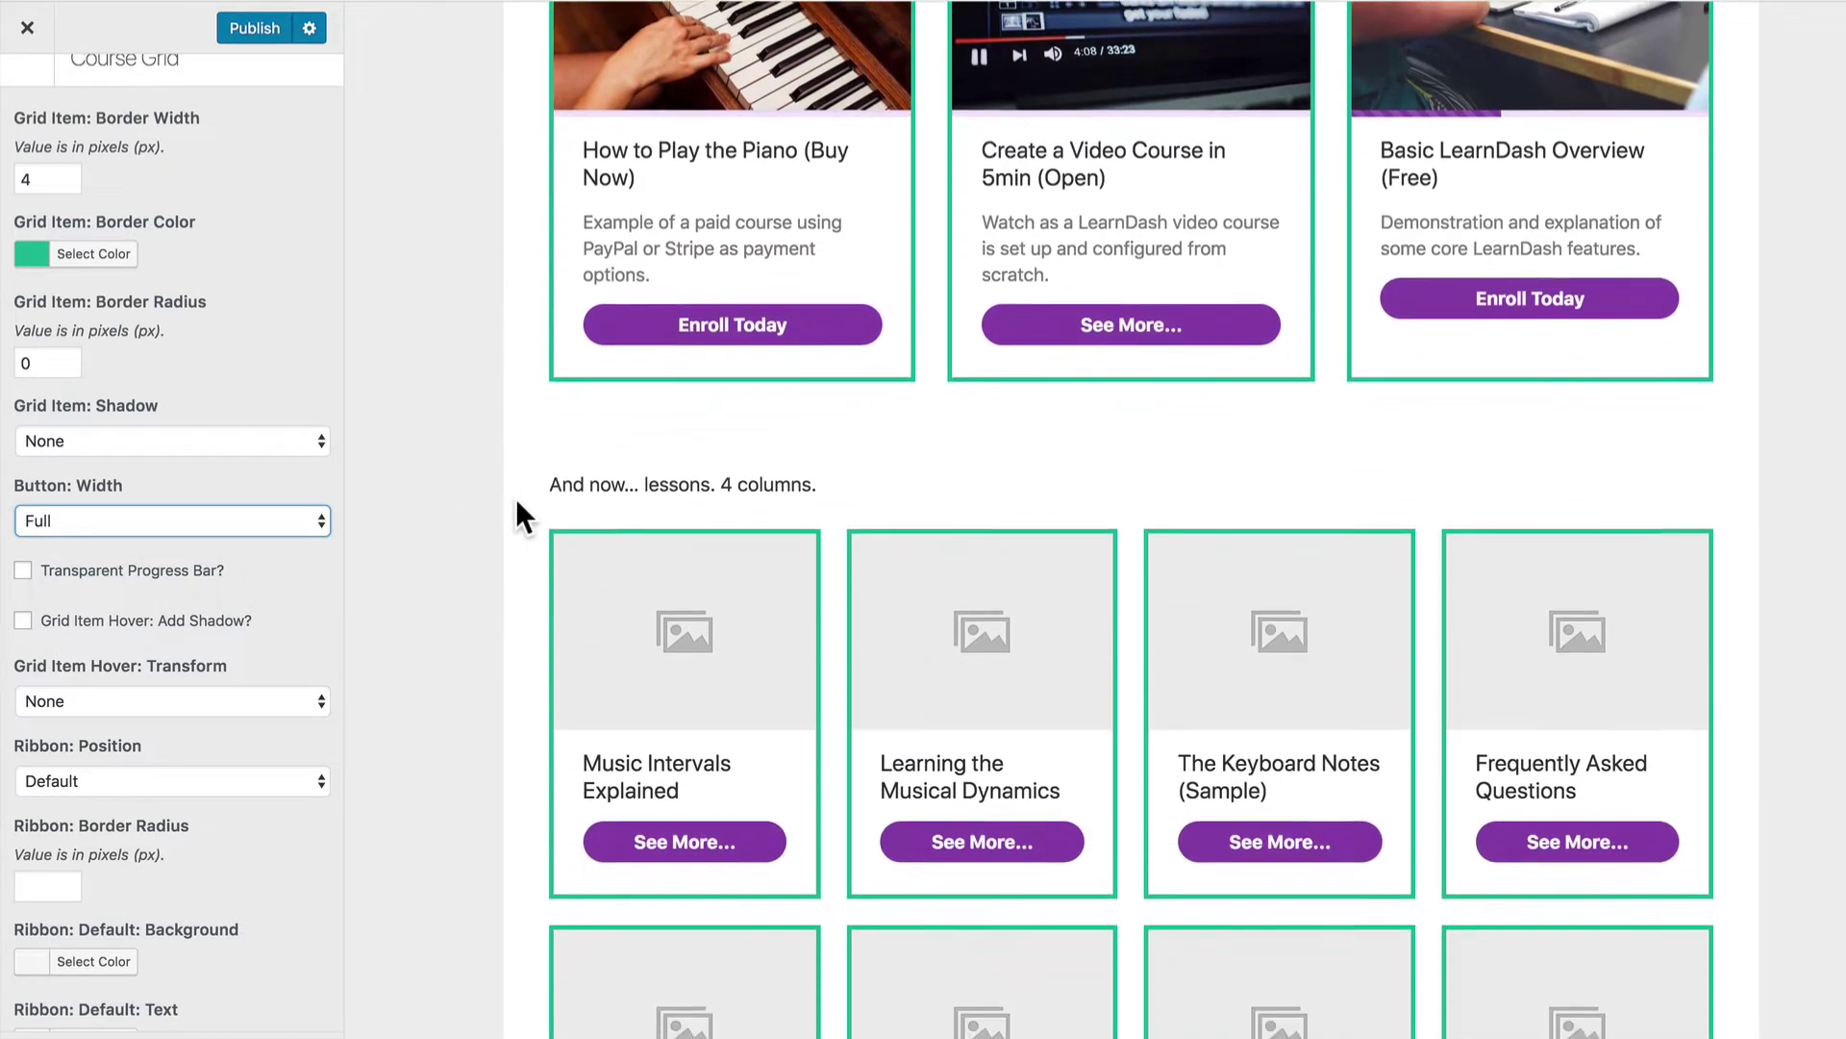
pyautogui.scroll(-2, 517, 500)
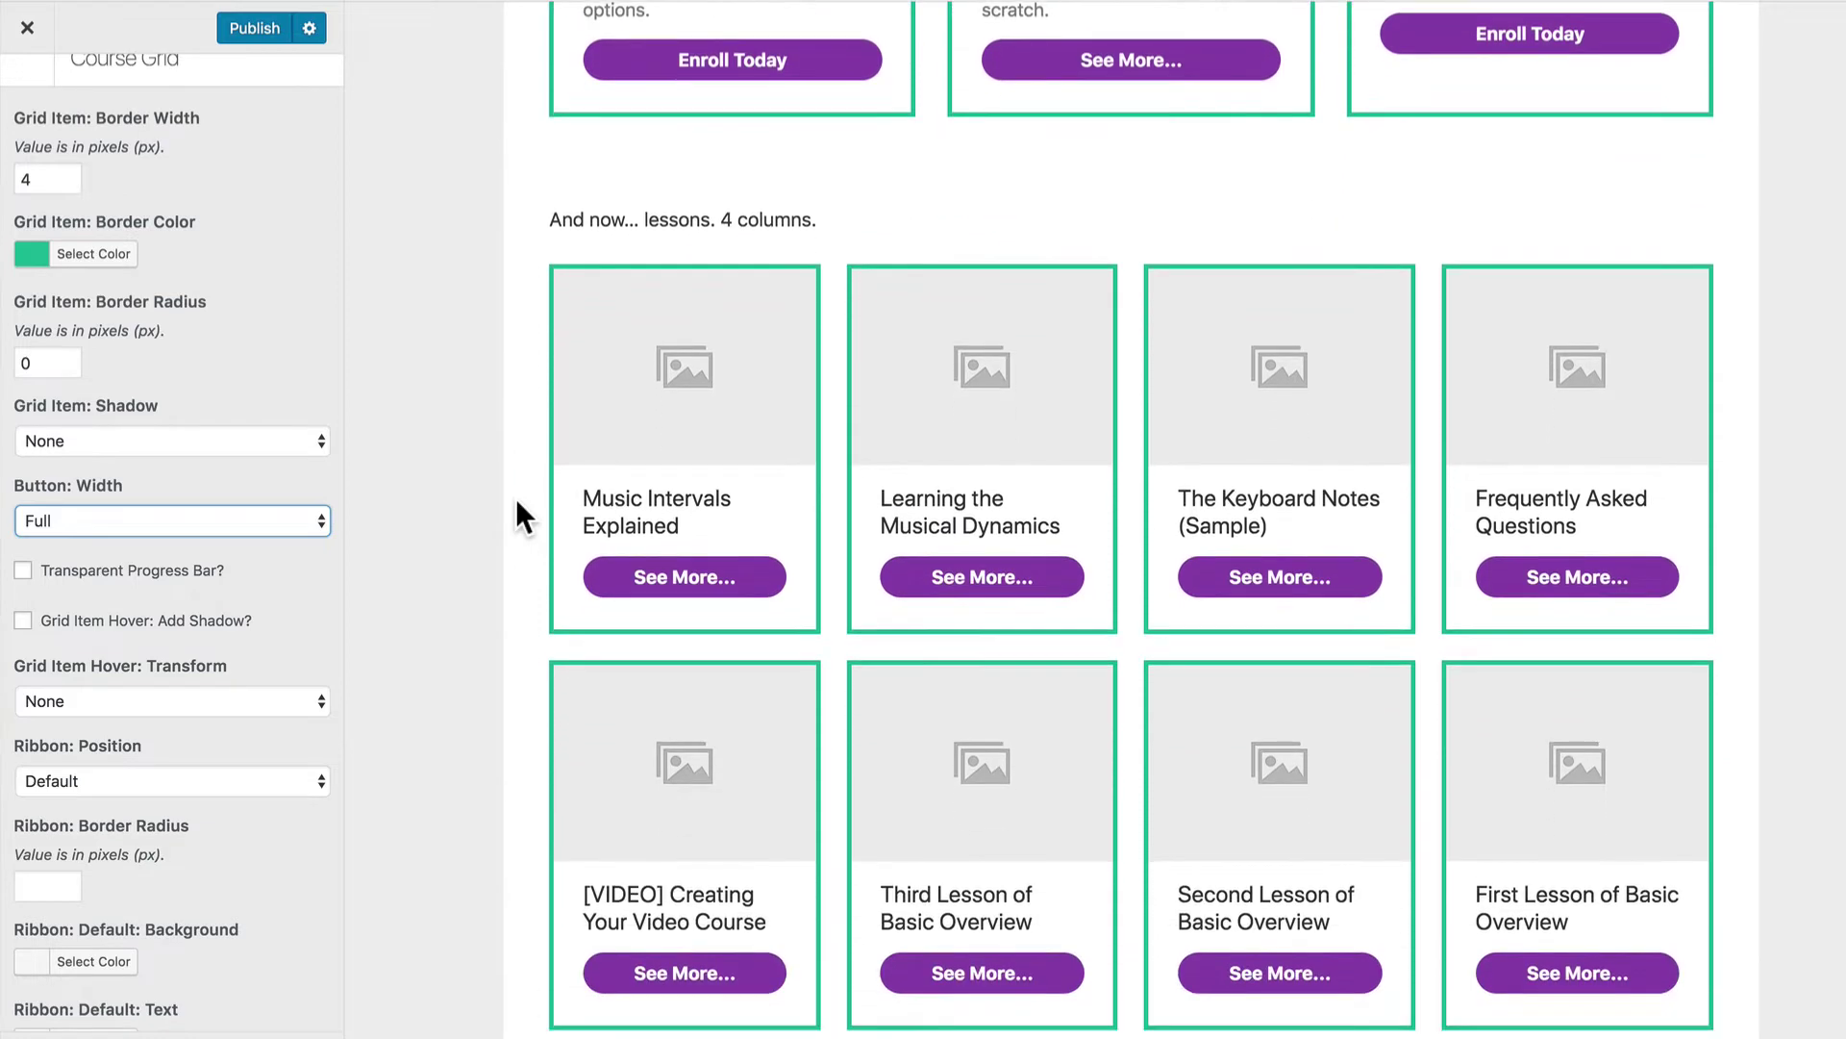
pyautogui.scroll(-12, 515, 498)
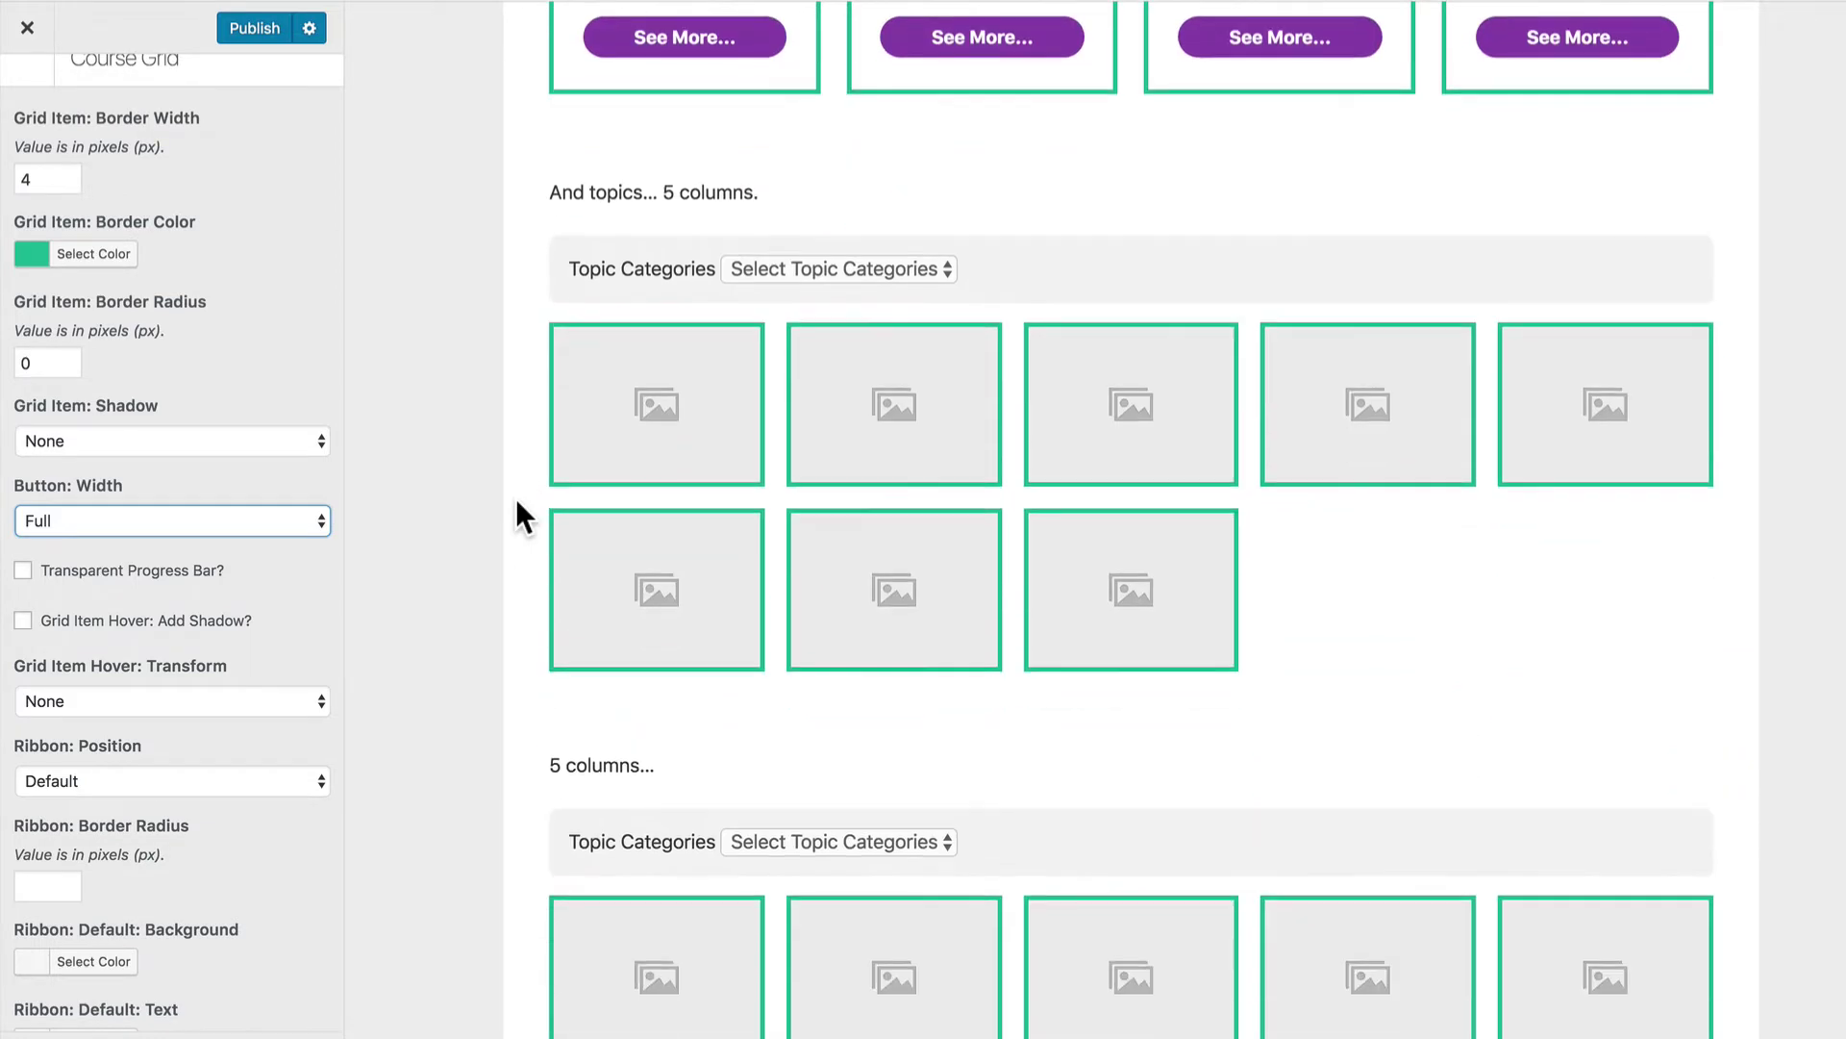
pyautogui.scroll(-3, 515, 498)
pyautogui.scroll(12, 516, 498)
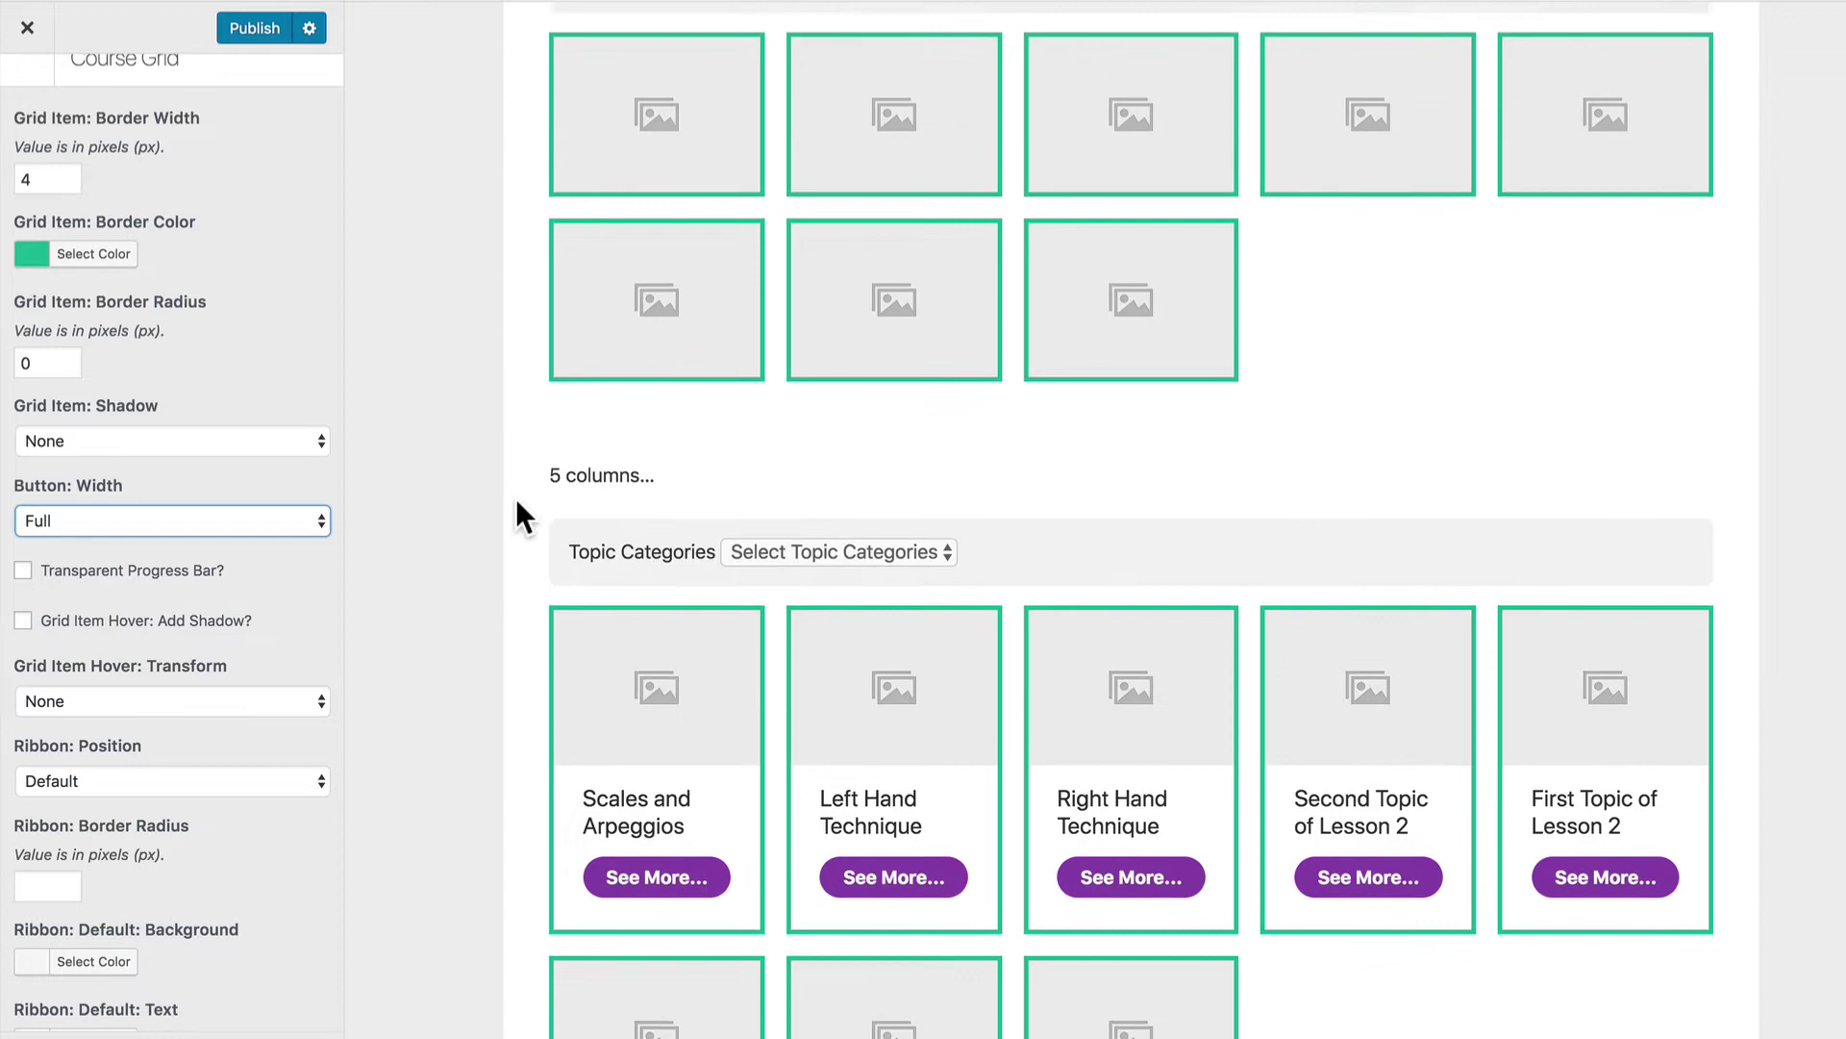
pyautogui.scroll(8, 516, 498)
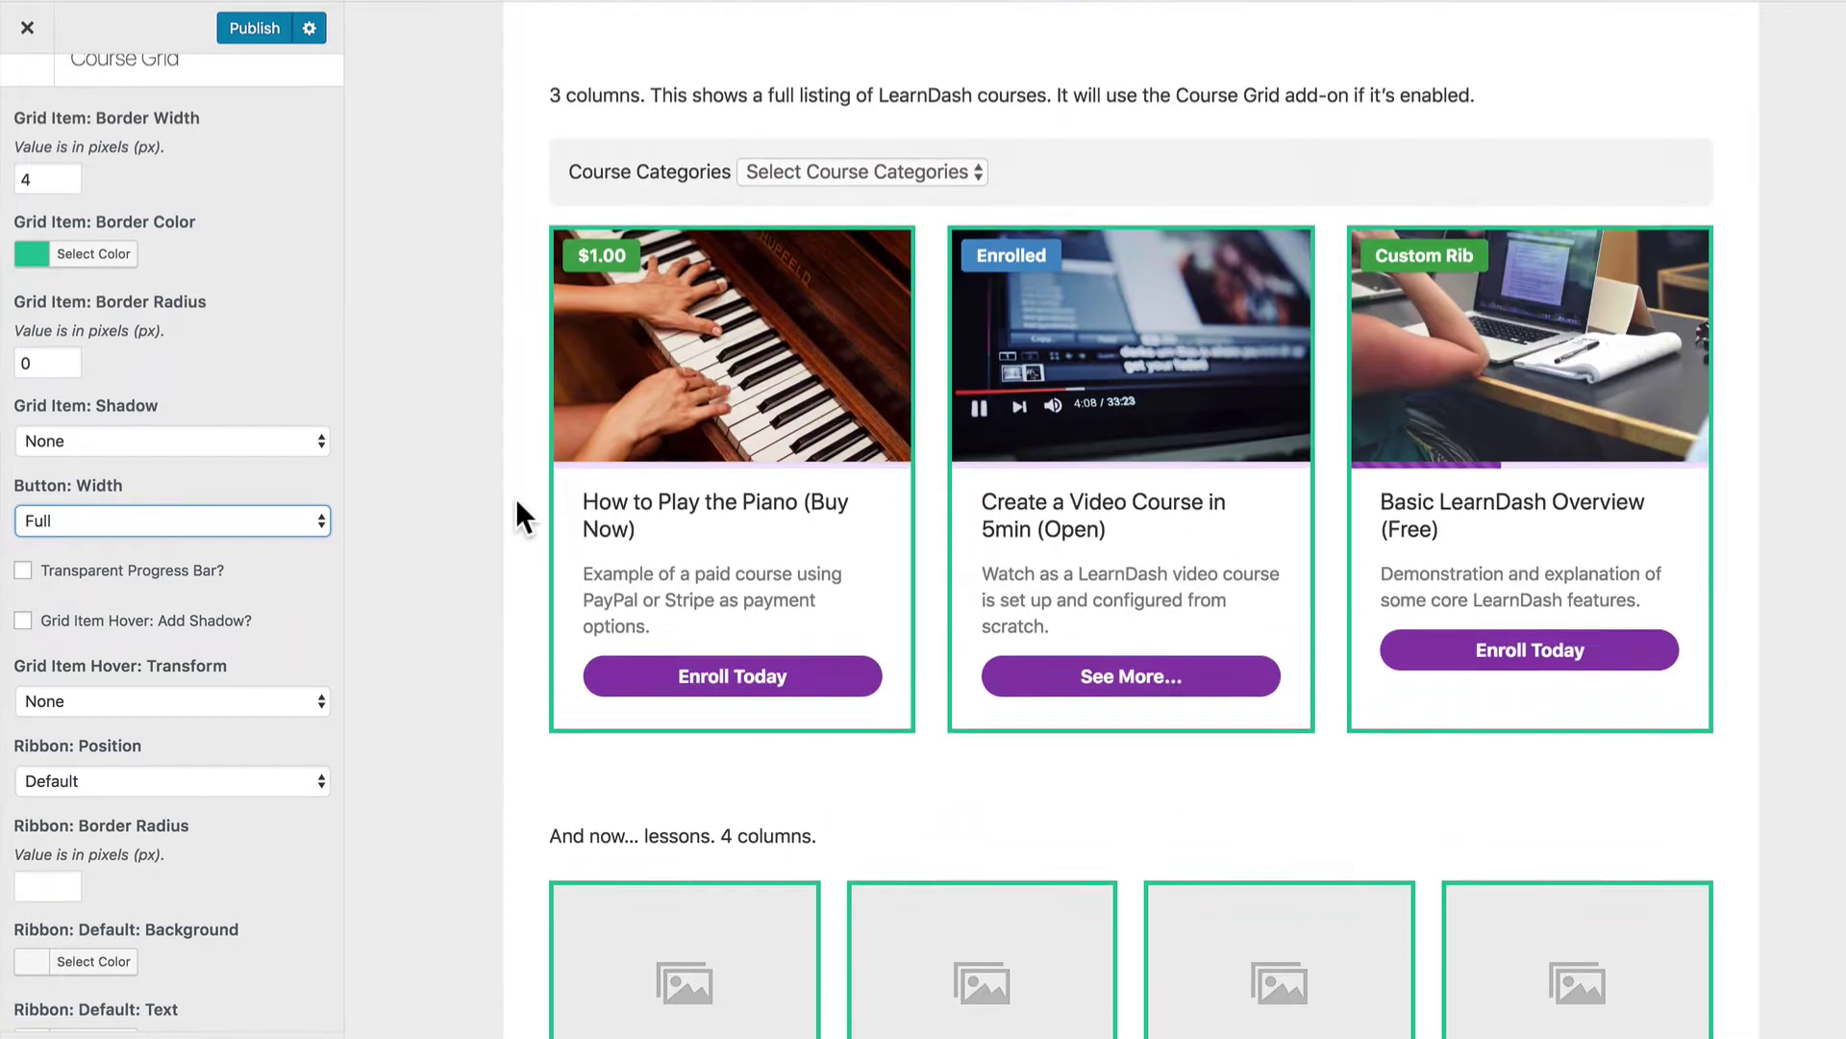
pyautogui.click(309, 569)
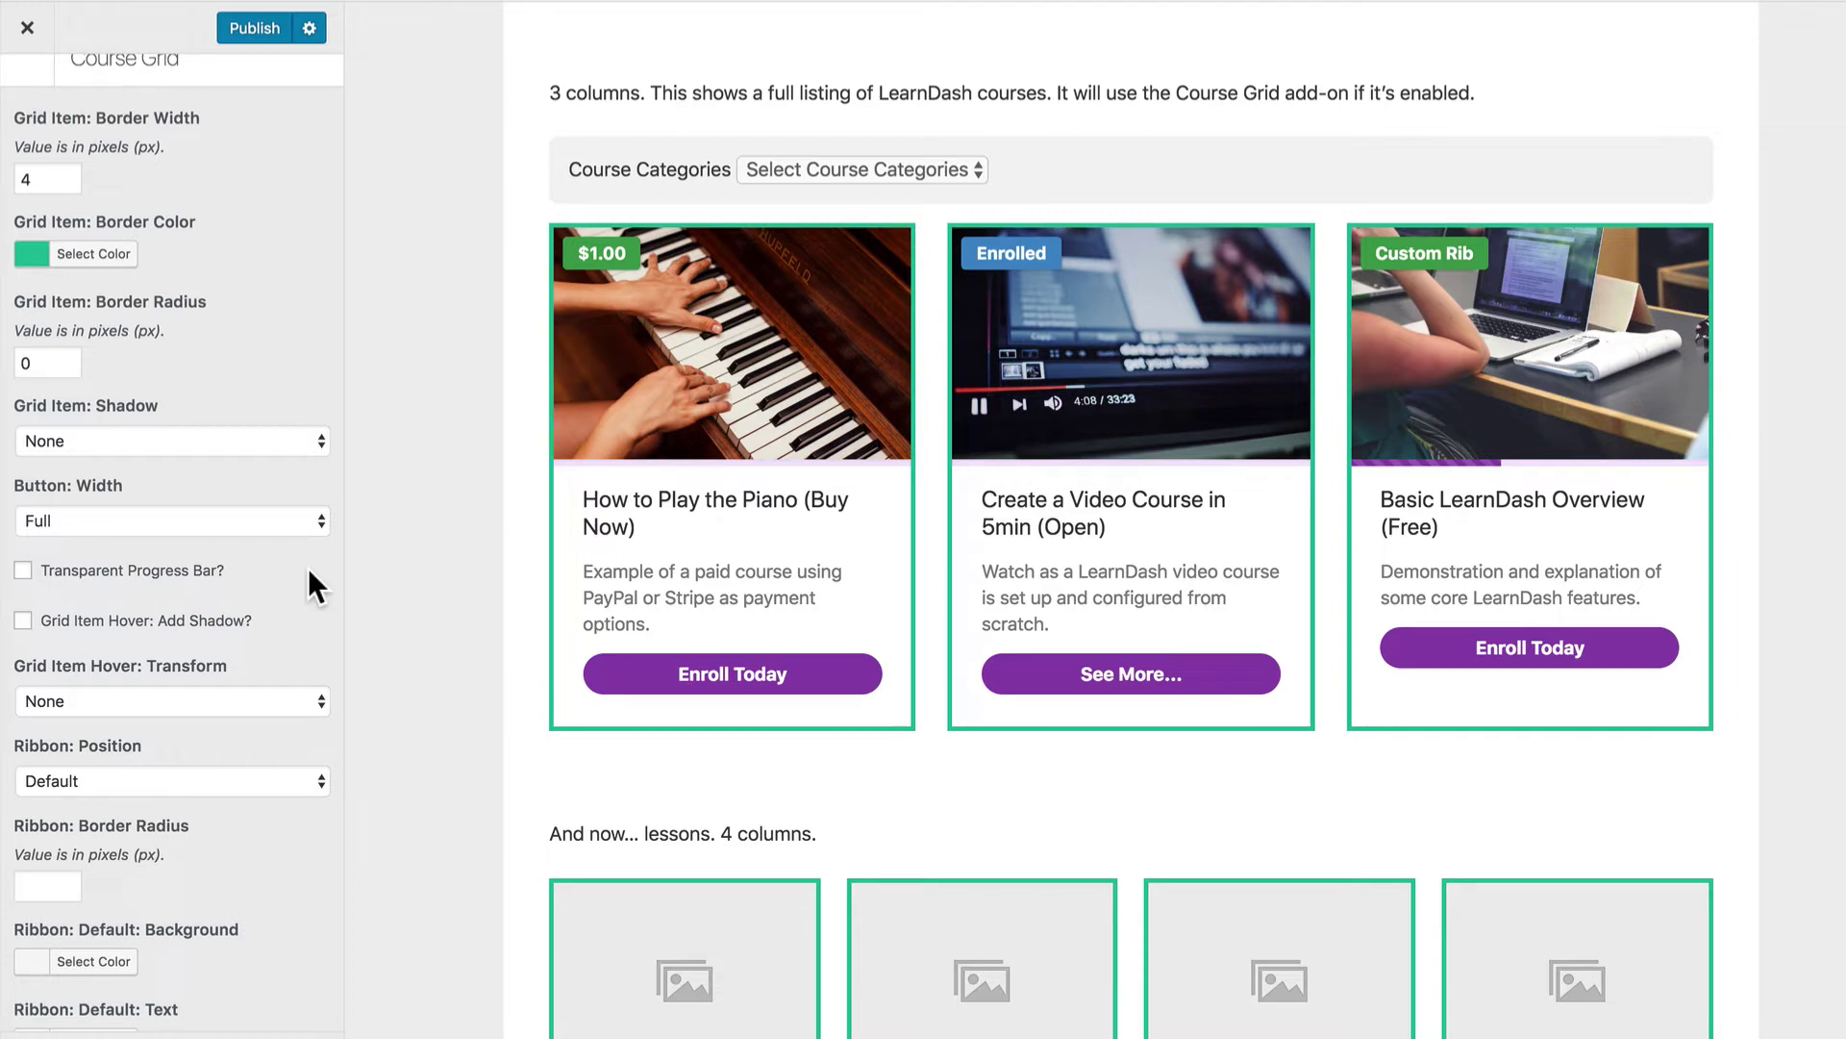
# Tick Transparent Progress Bar? so the course card progress bars become transparent.
pyautogui.click(172, 570)
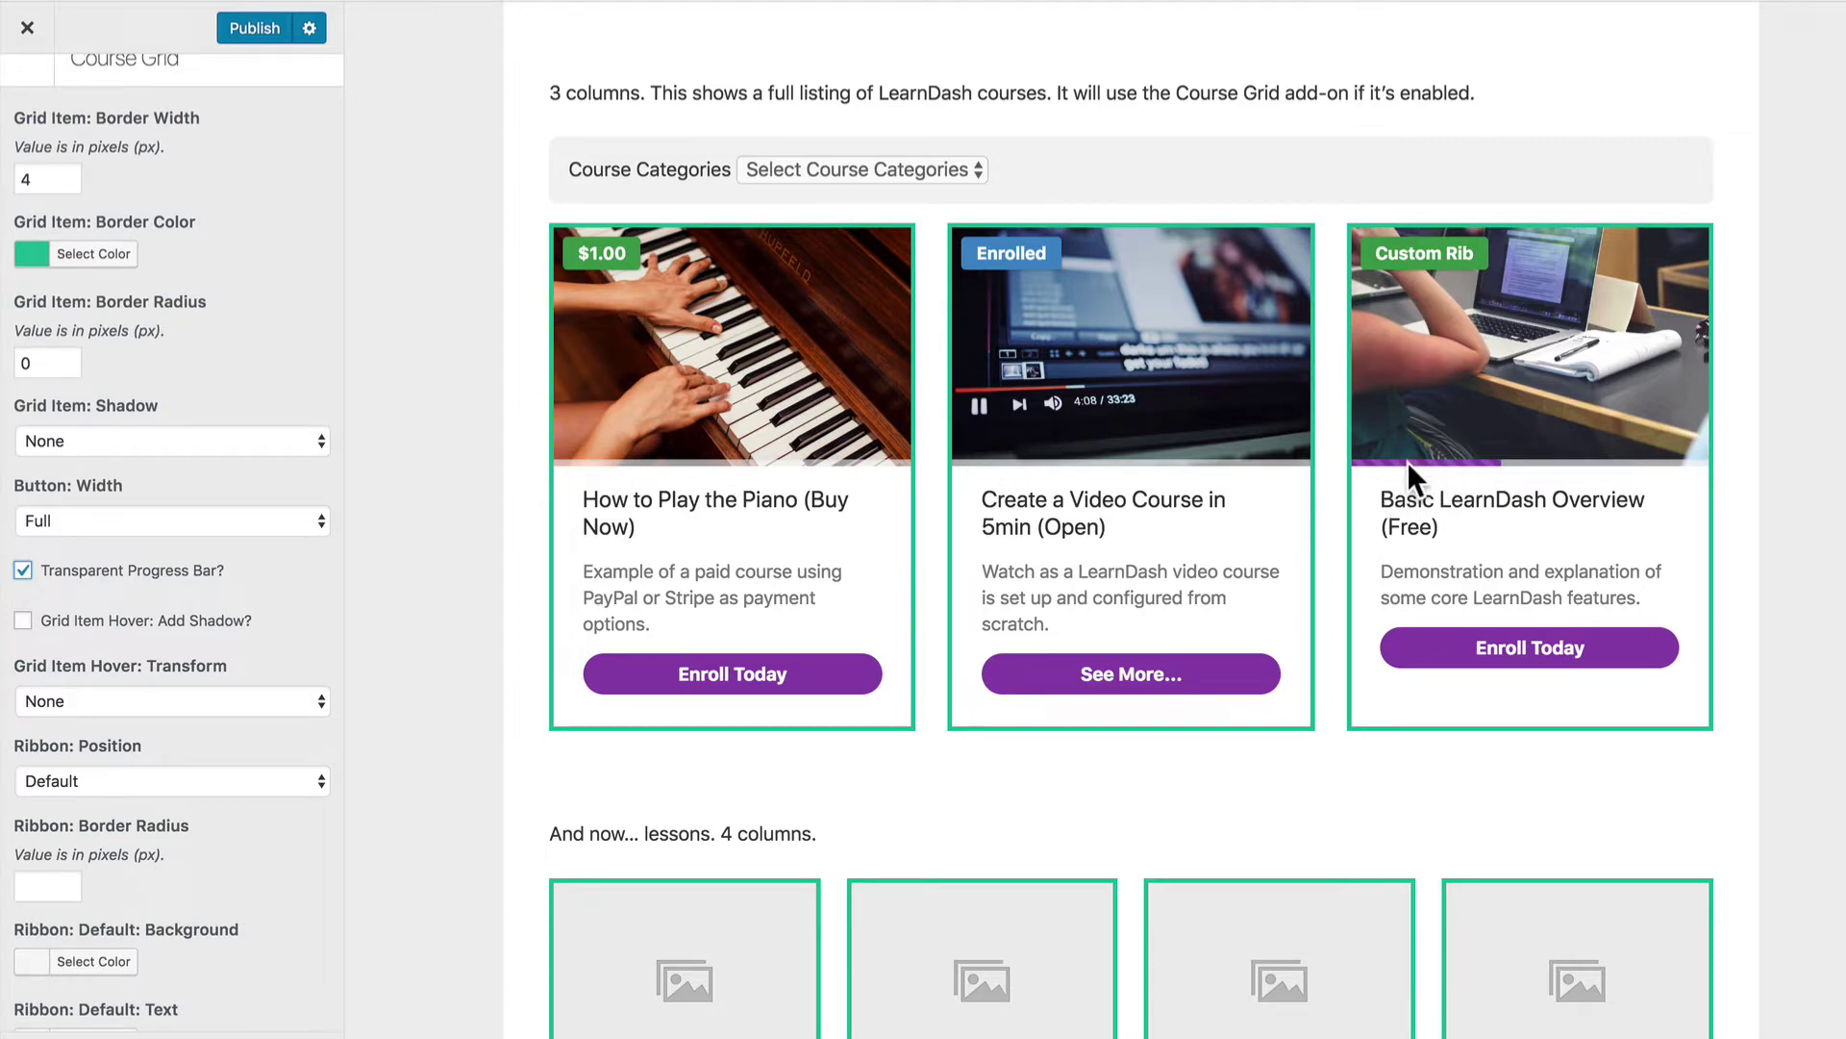
pyautogui.moveTo(1407, 465)
# Try a hover shadow on the grid cards with a lift hover transform.
pyautogui.scroll(-1, 296, 574)
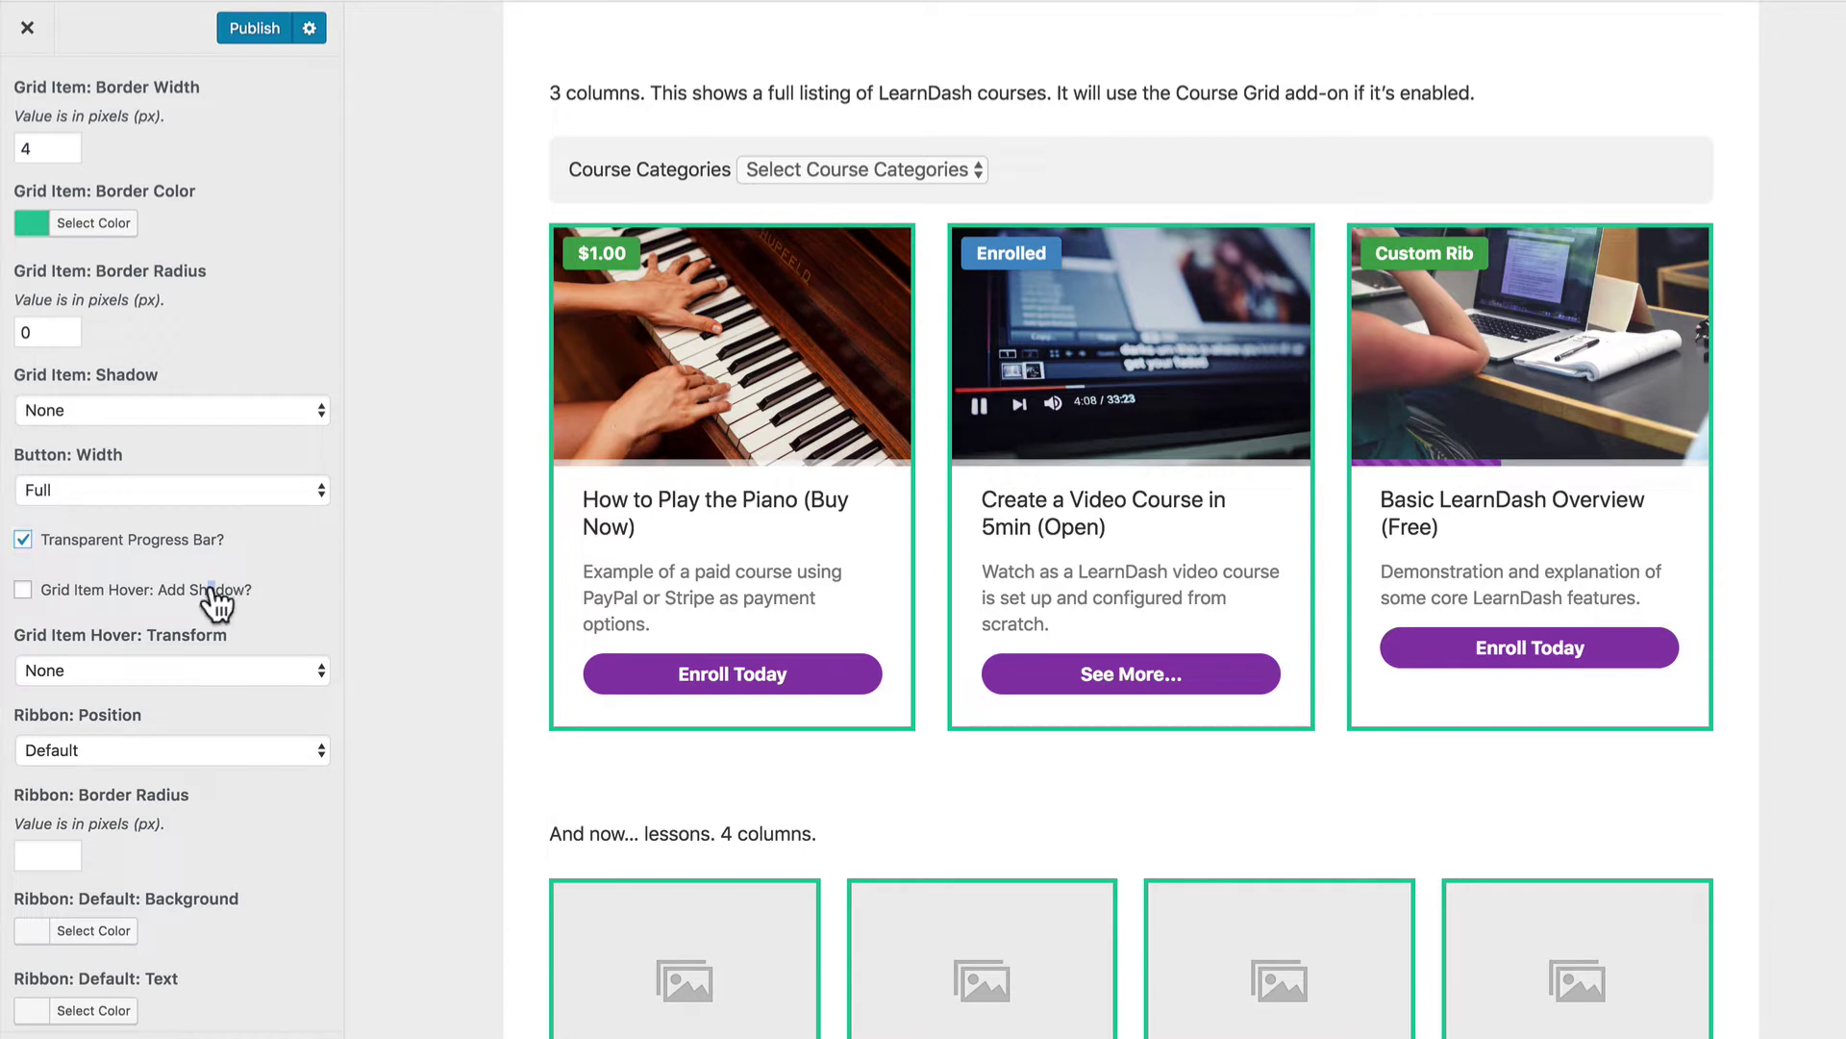
pyautogui.click(56, 593)
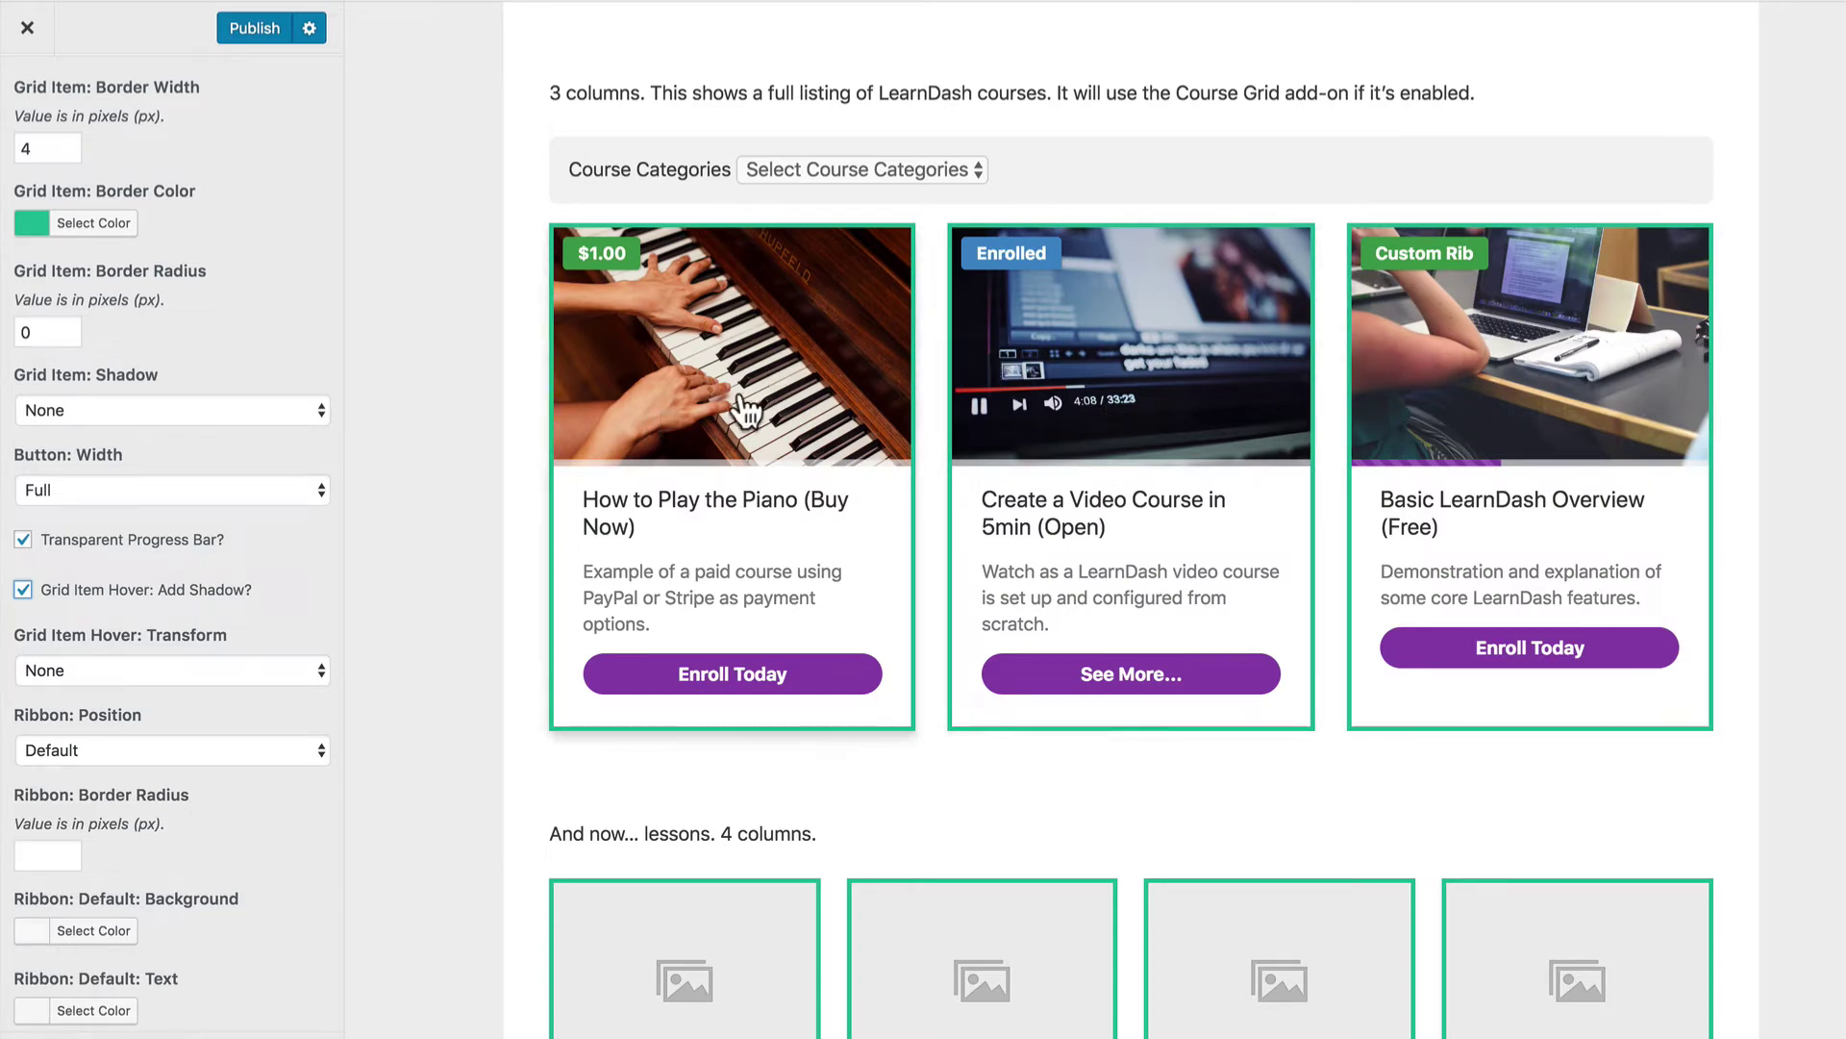
pyautogui.click(165, 663)
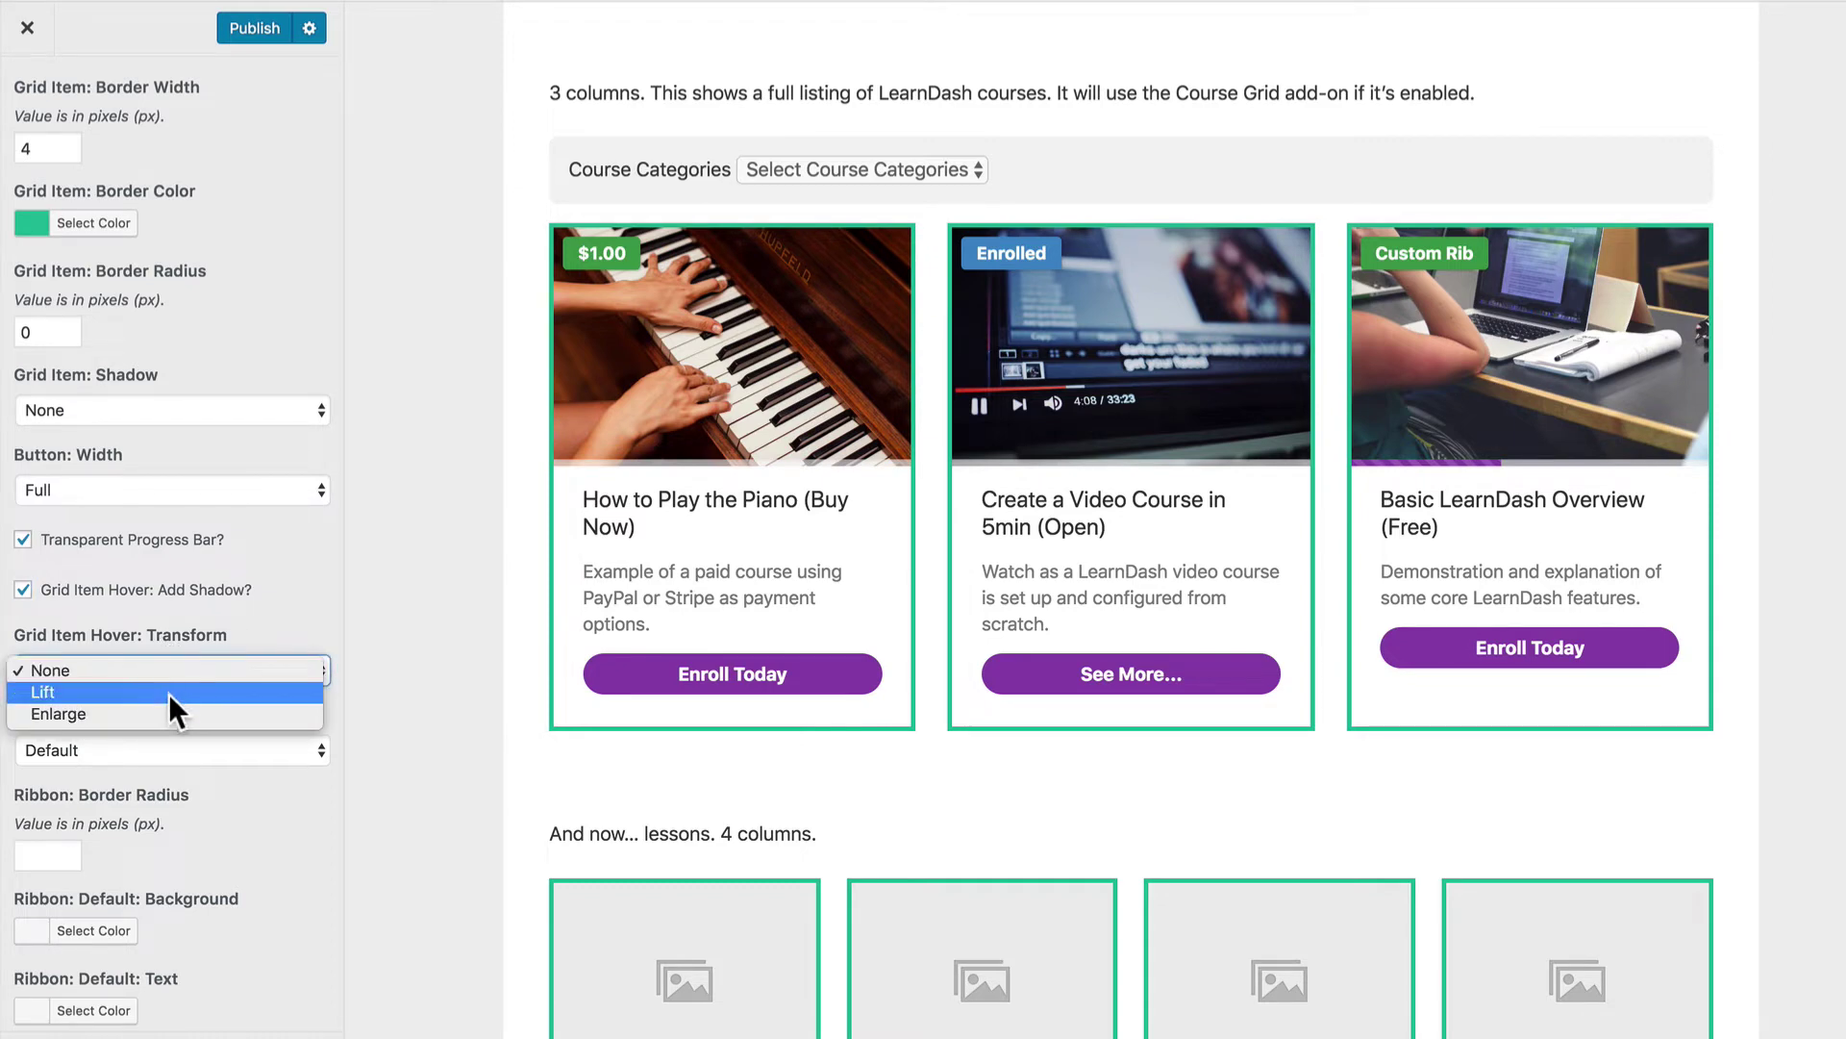
pyautogui.click(171, 689)
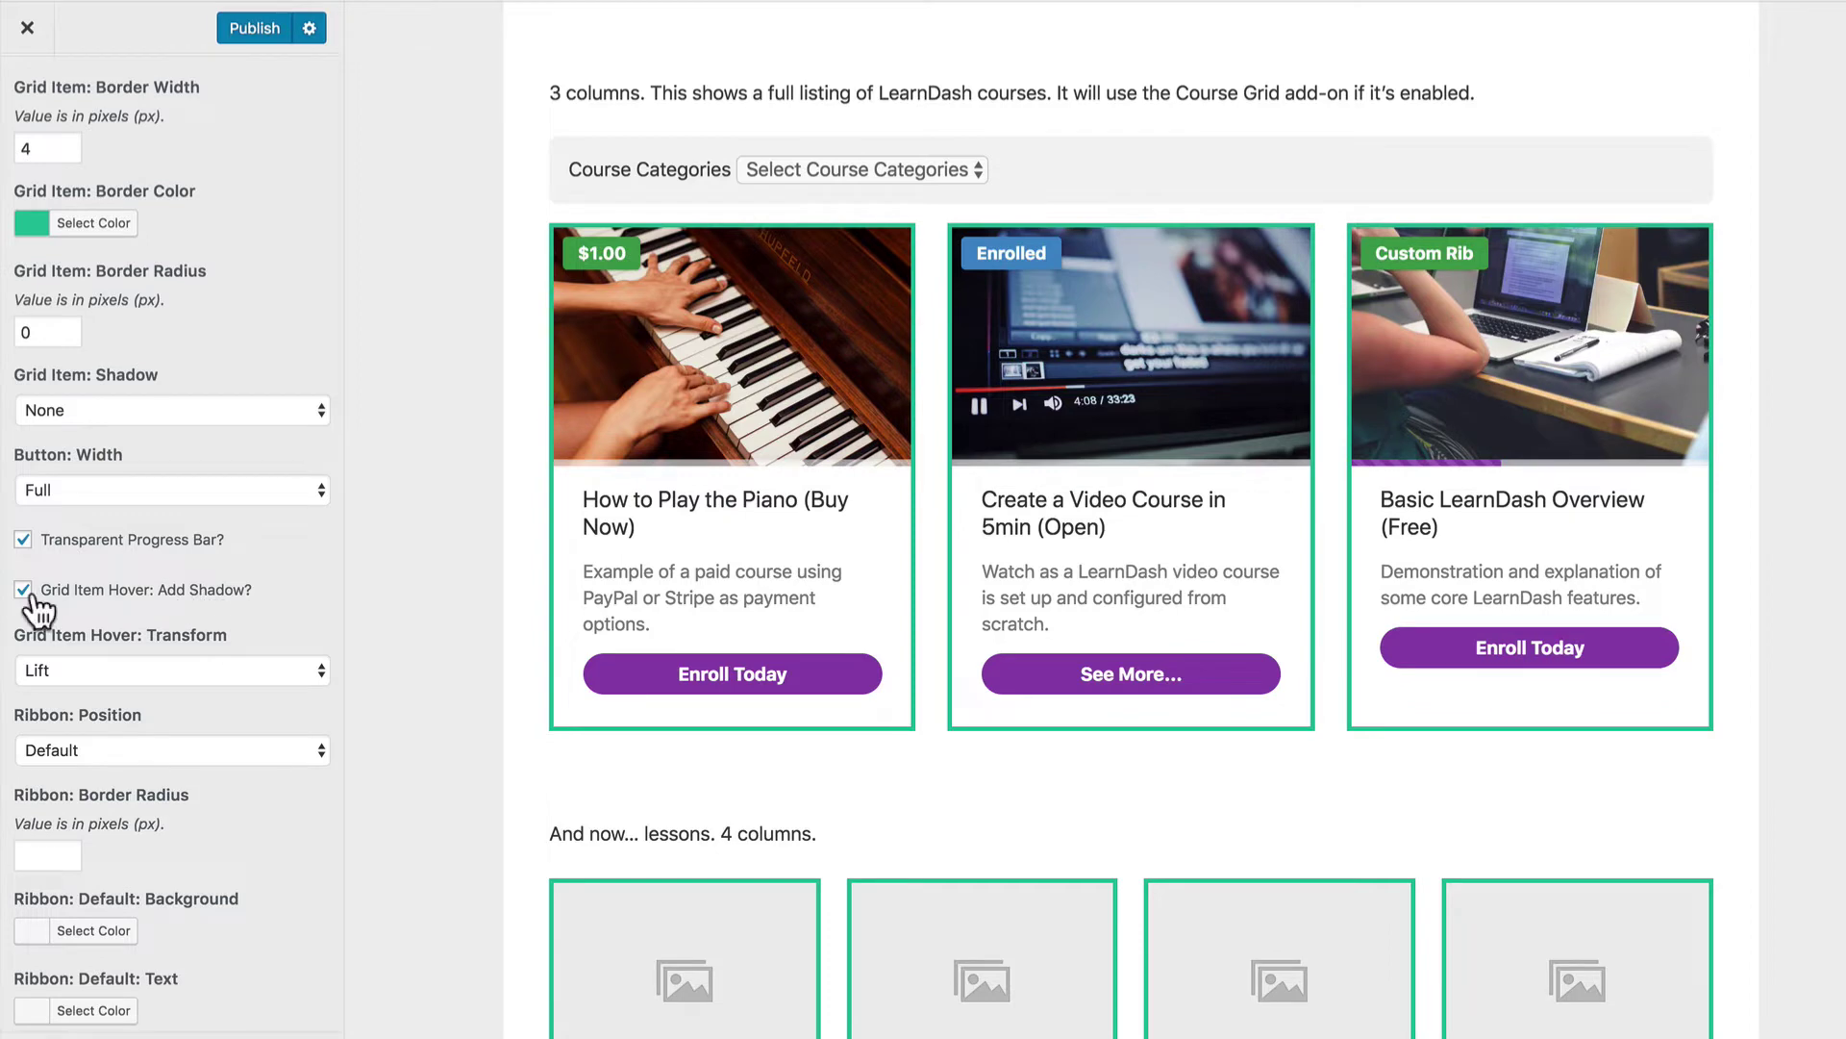
# Turn off the hover shadow, set Grid Item Hover: Transform to Enlarge, and review the grids.
pyautogui.click(147, 604)
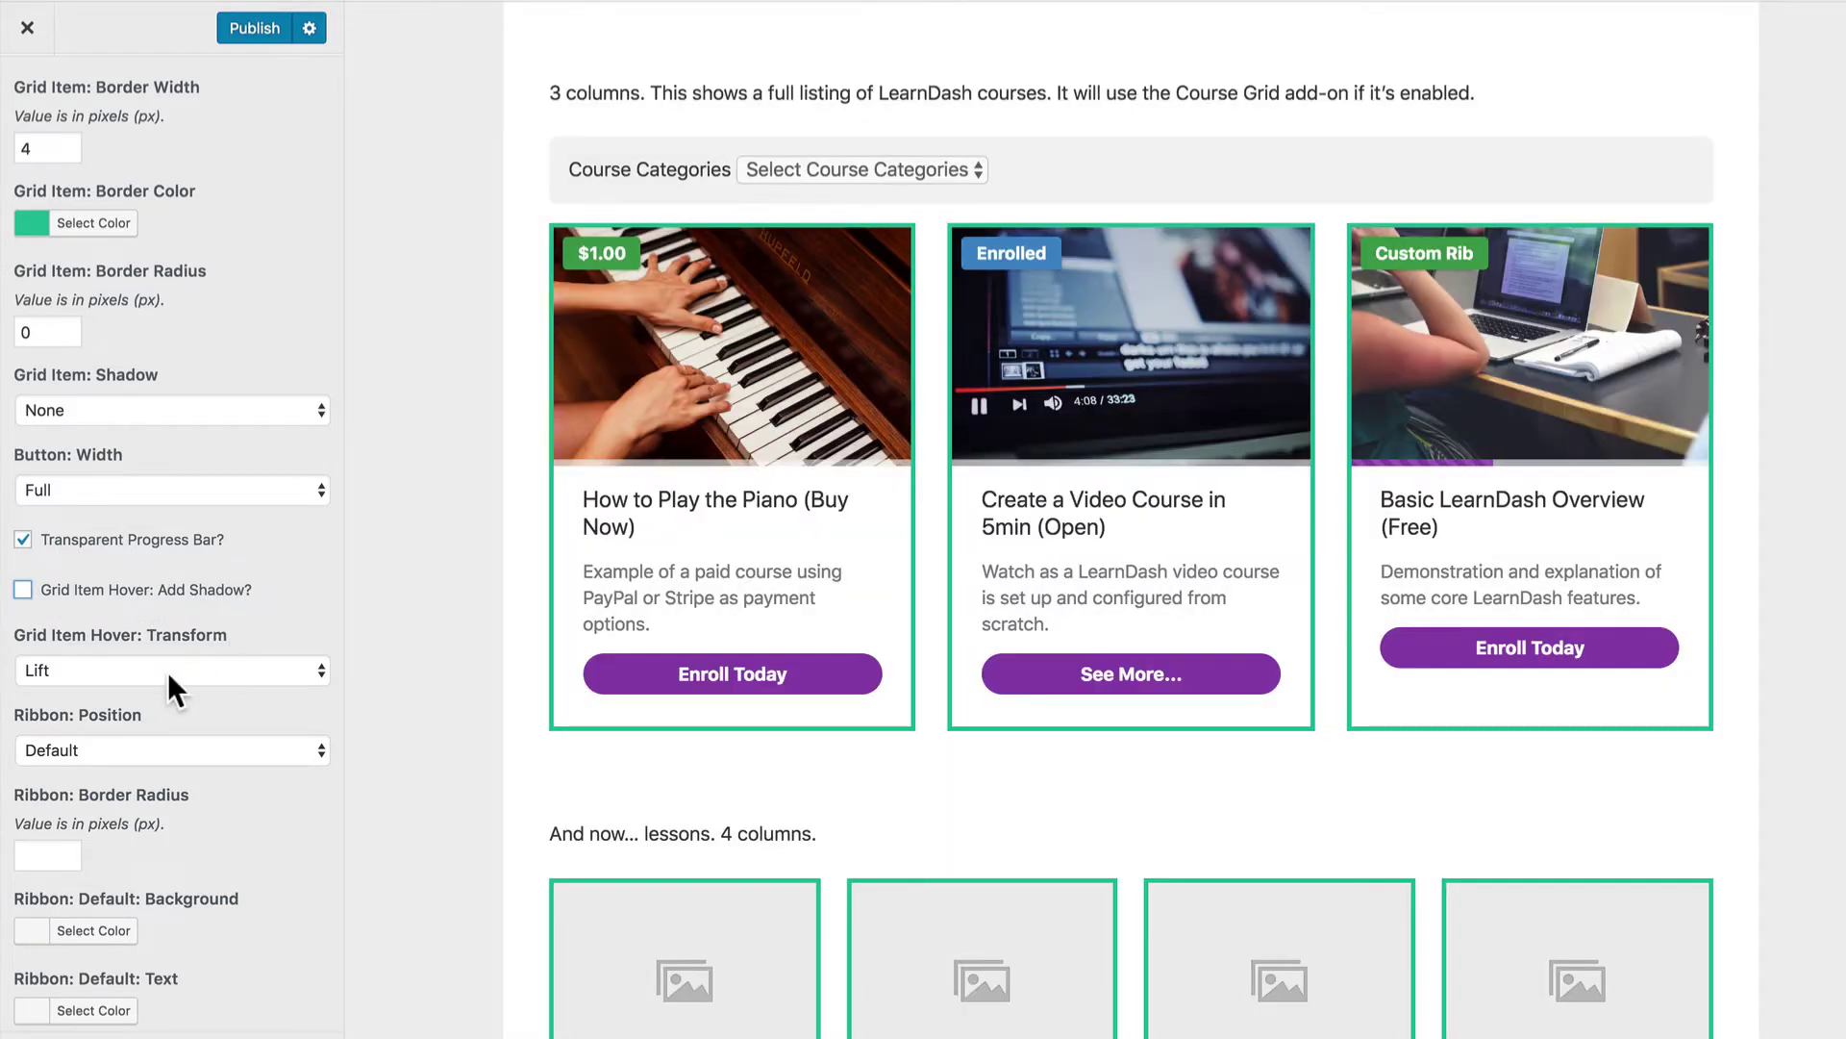
pyautogui.click(159, 670)
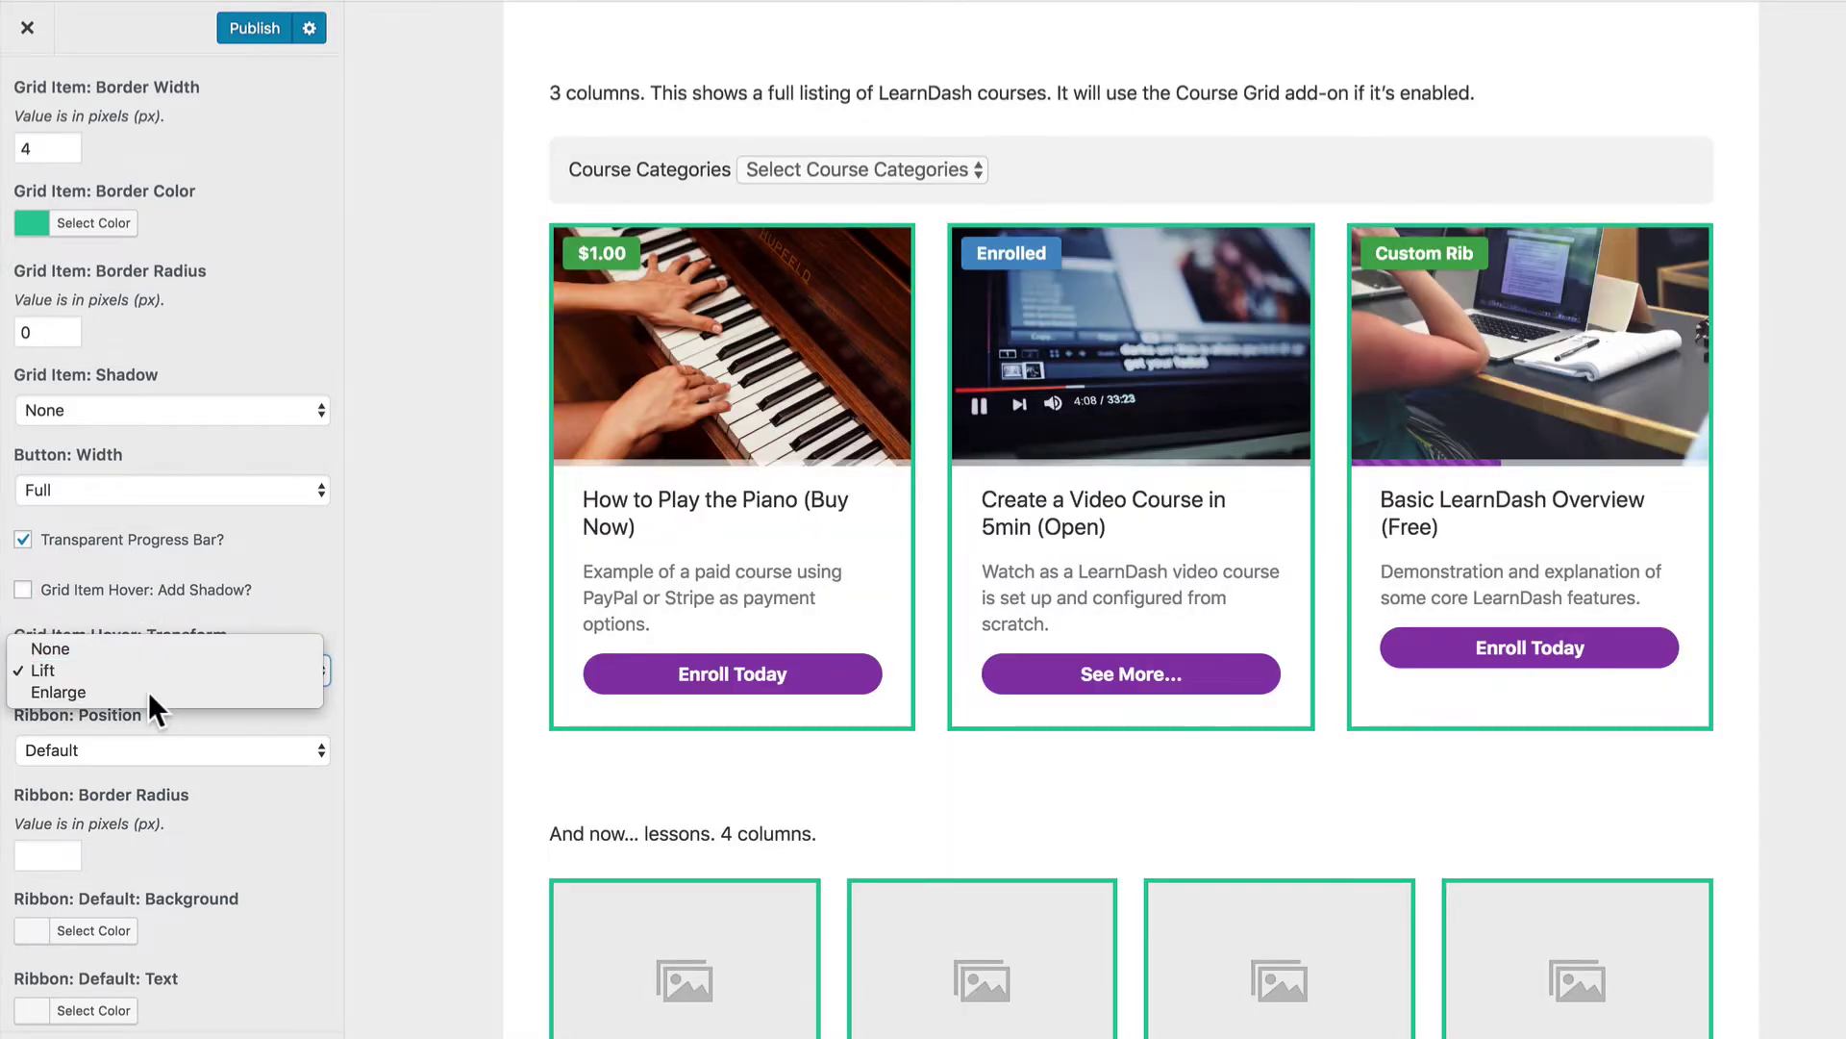
pyautogui.click(148, 691)
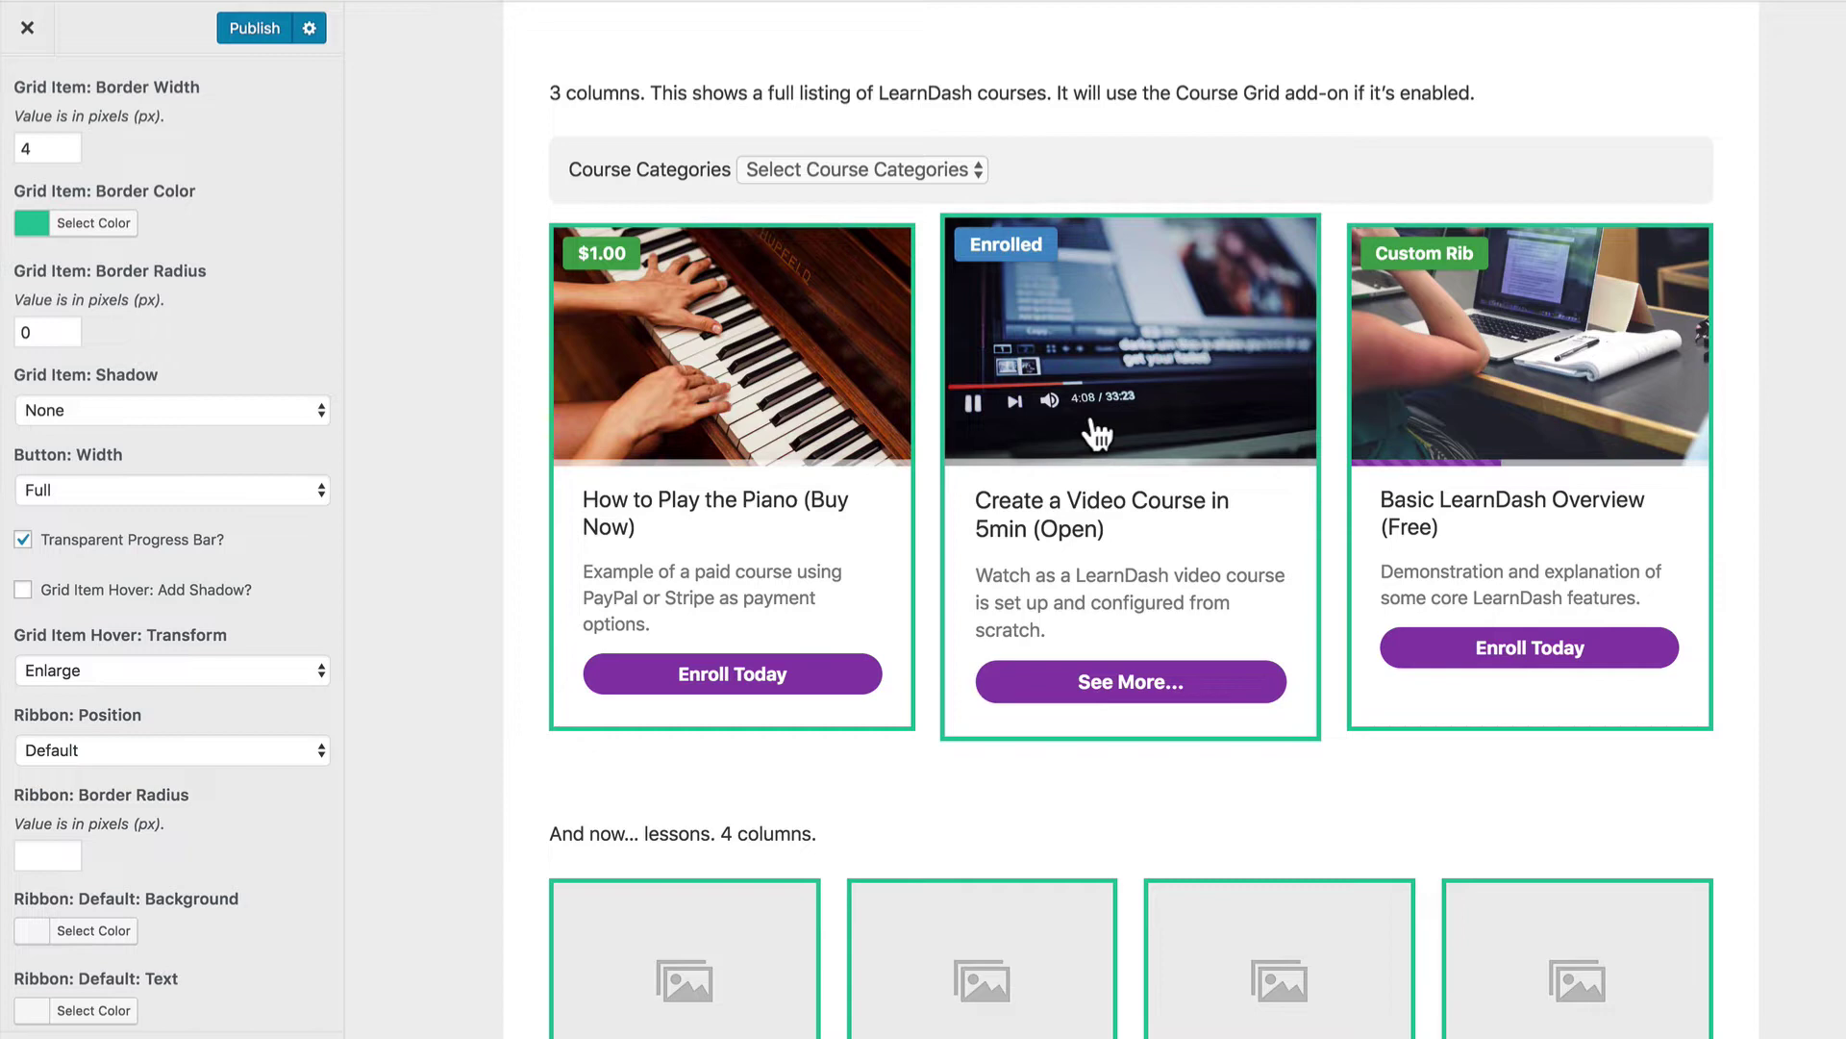
pyautogui.scroll(-5, 1106, 452)
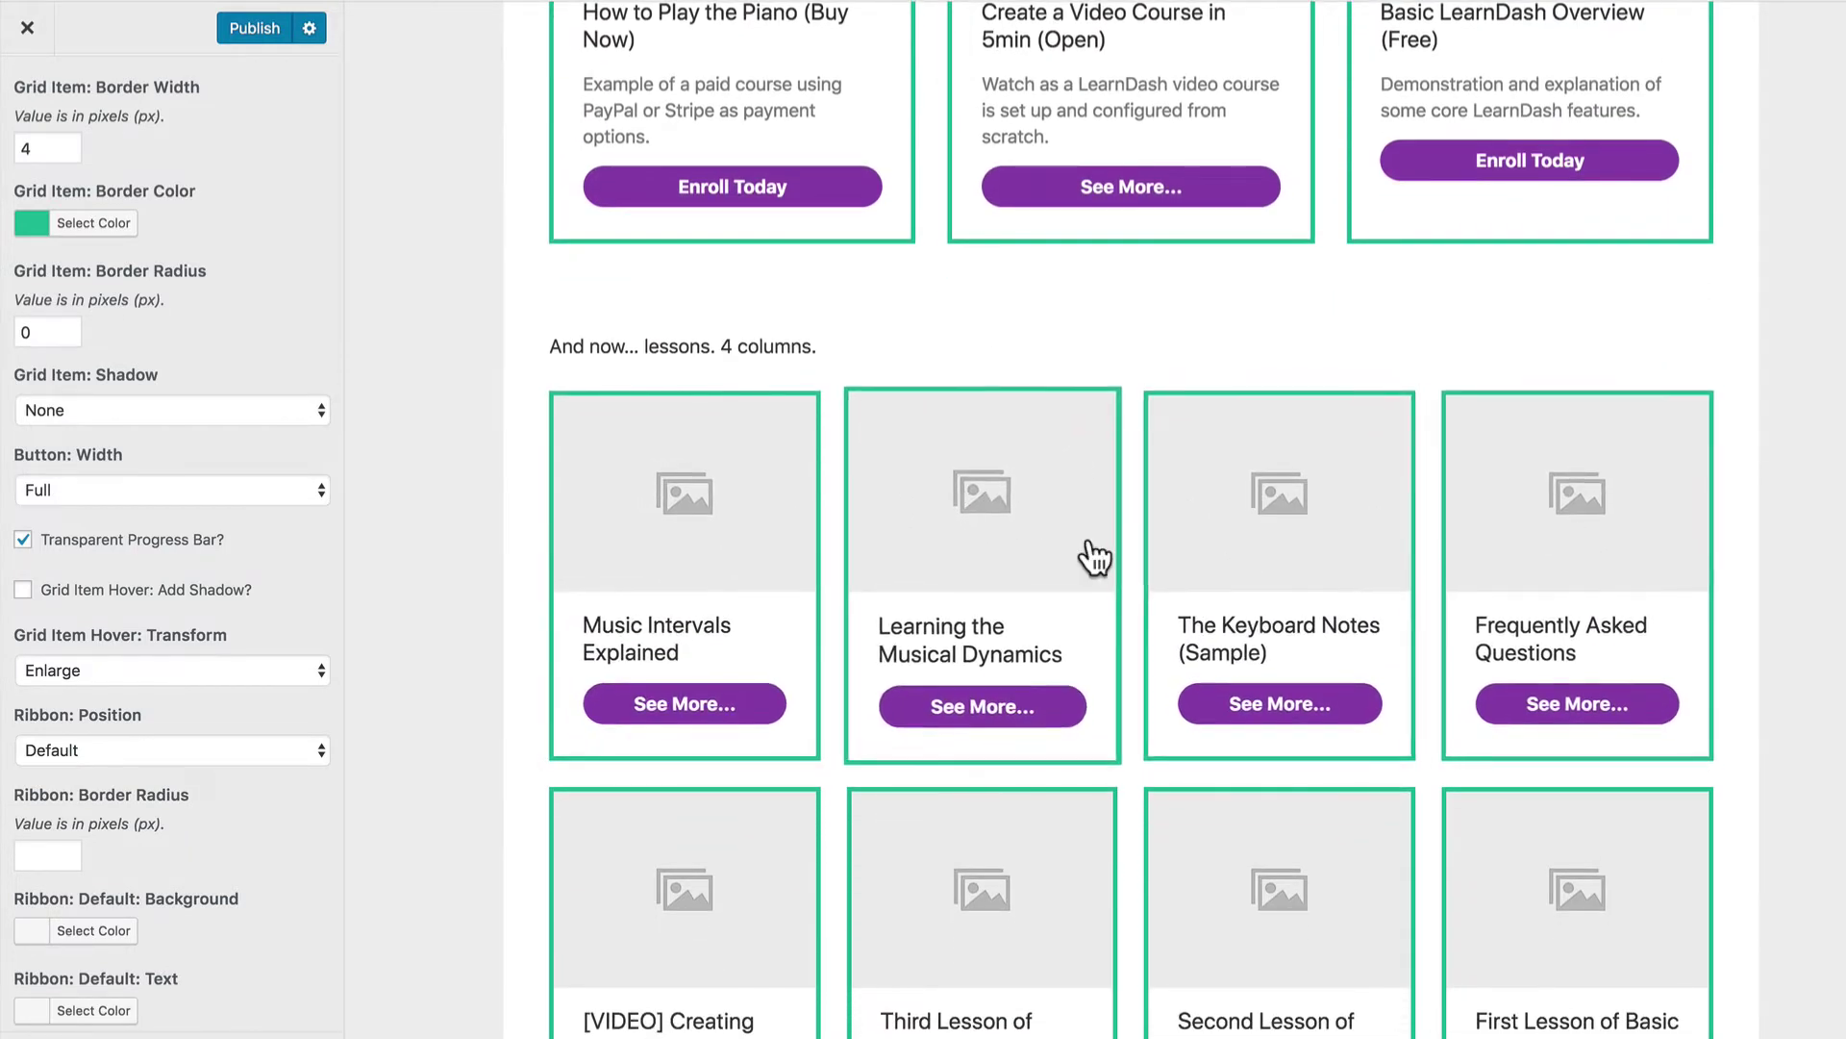
pyautogui.scroll(-8, 1093, 557)
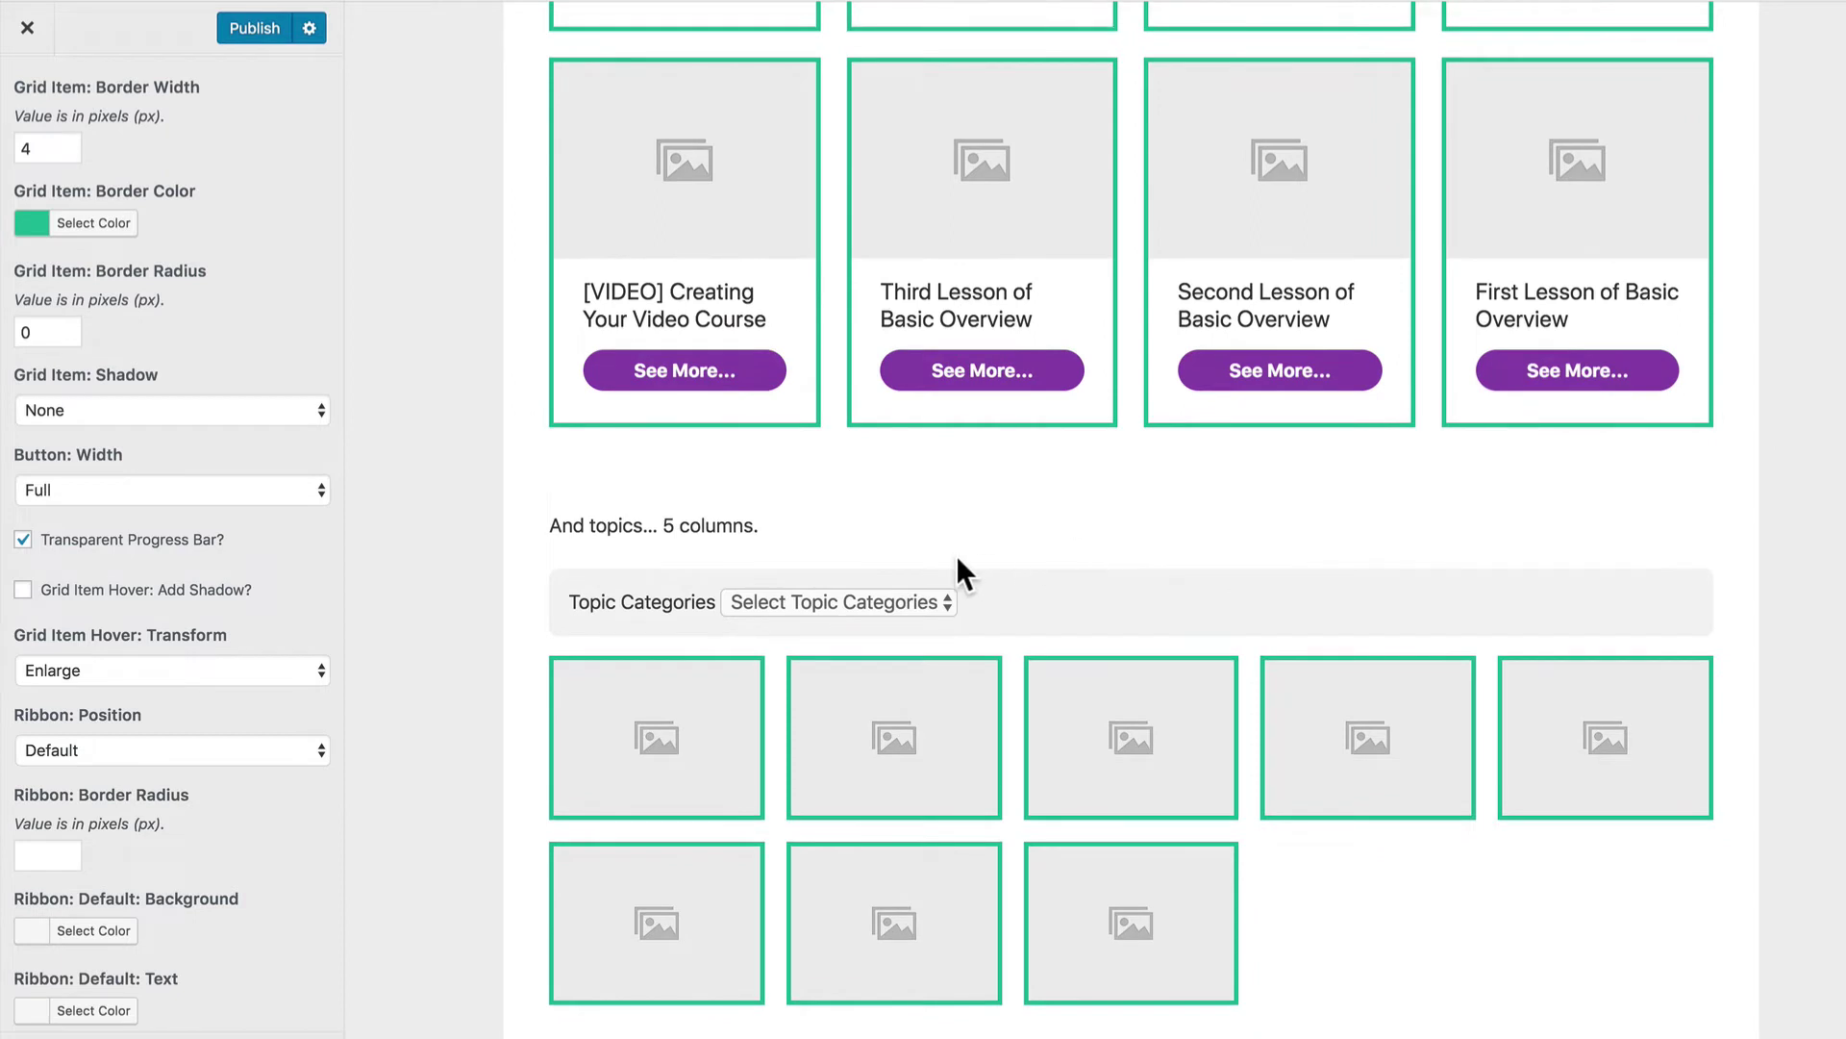
pyautogui.moveTo(557, 525); pyautogui.dragTo(785, 525)
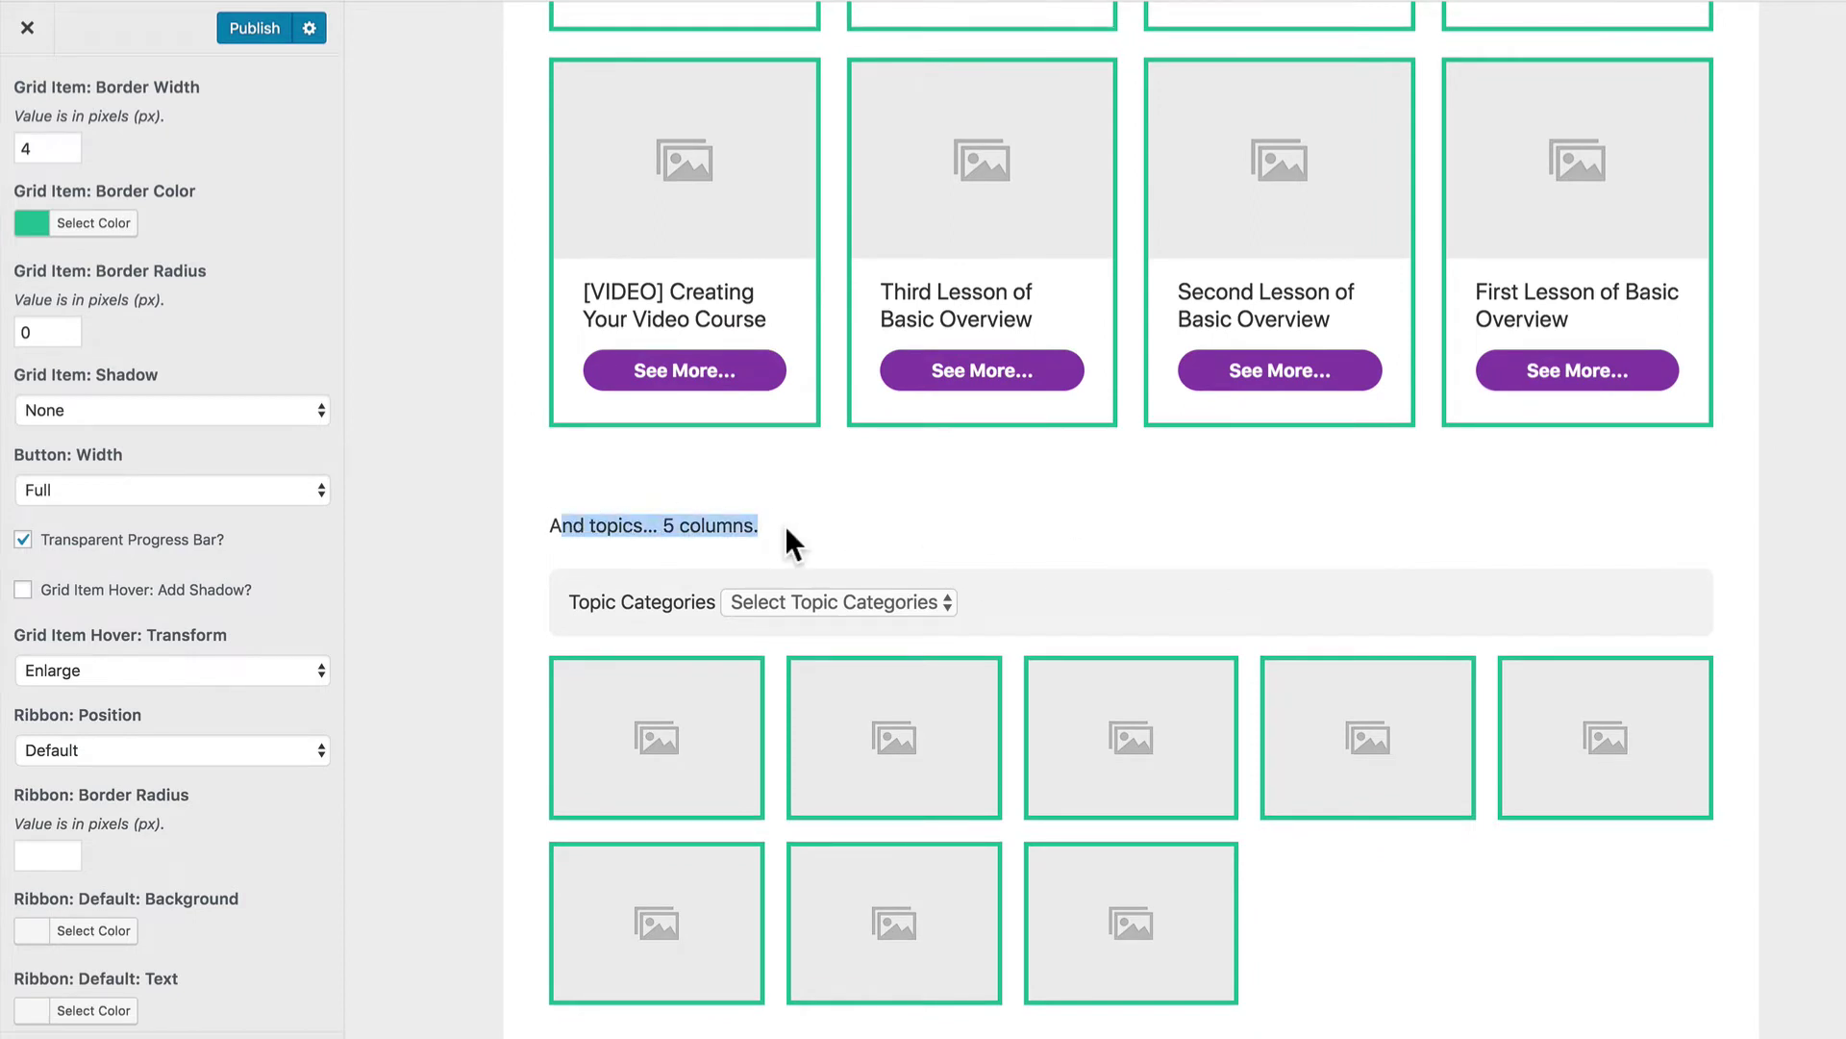
pyautogui.click(785, 525)
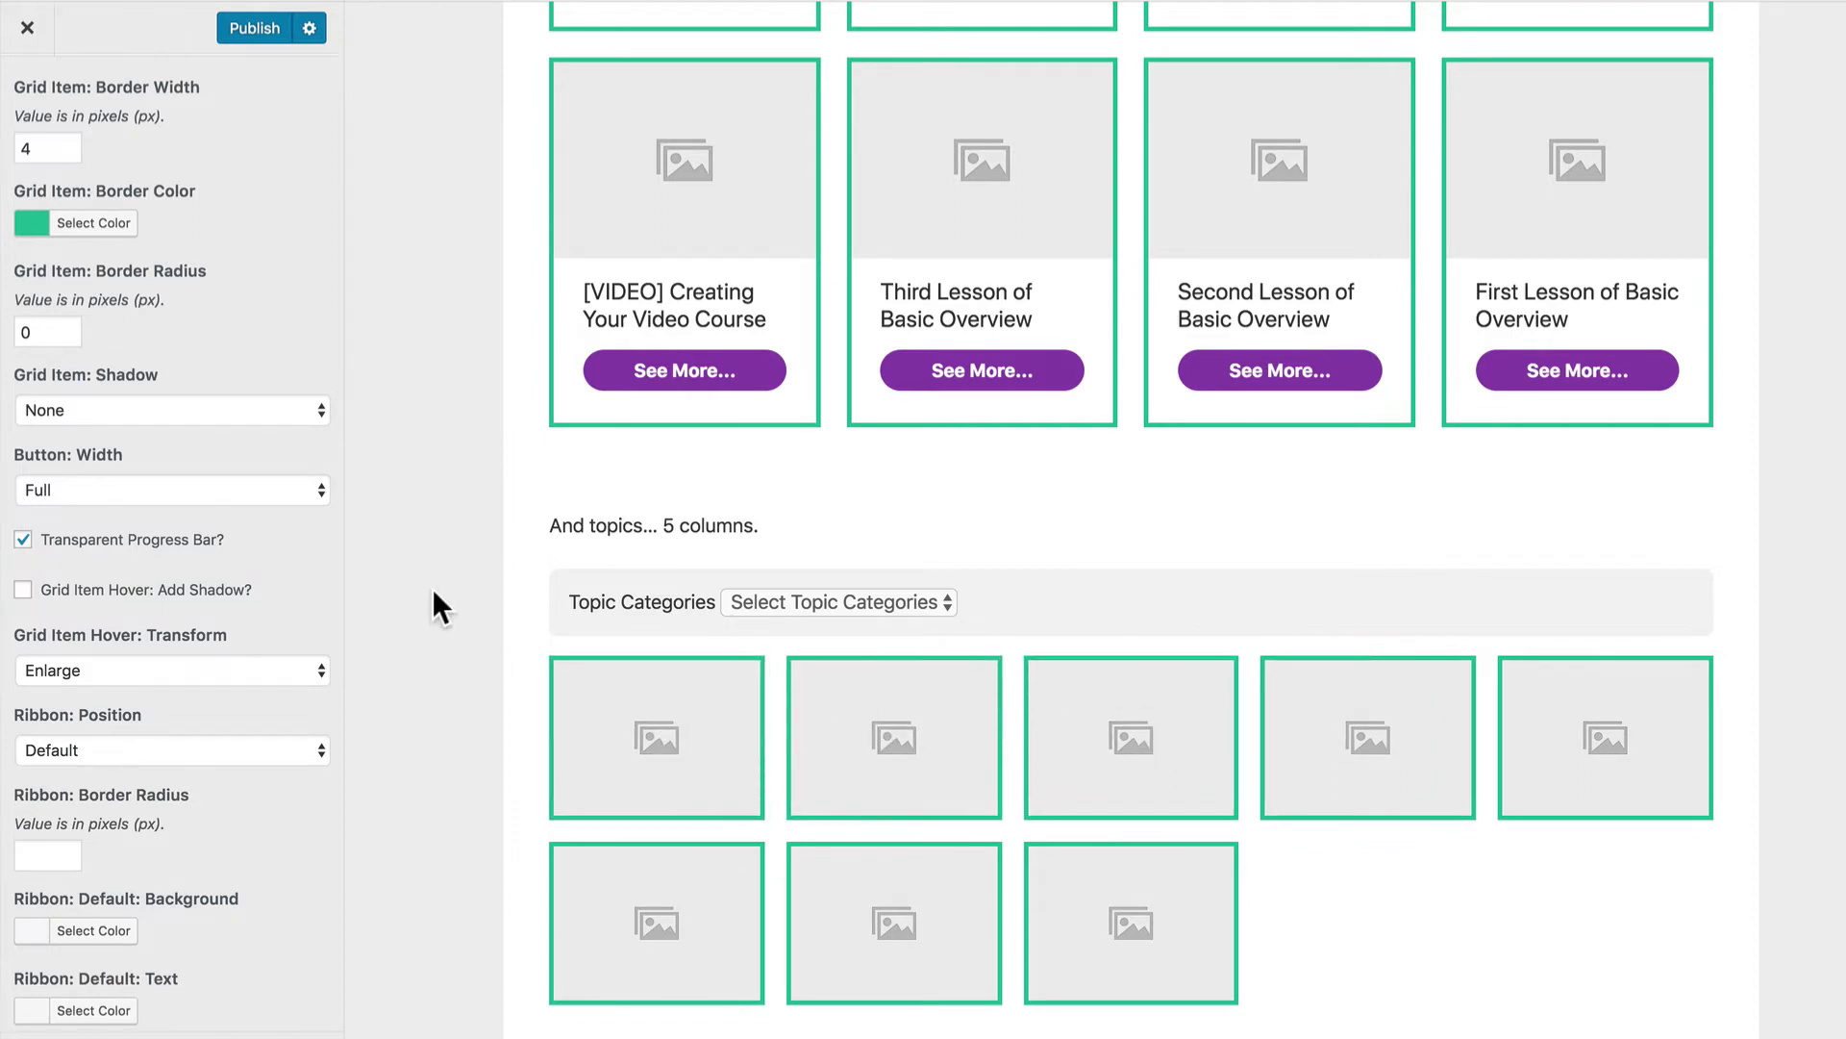
# Set Ribbon: Position to Top Right.
pyautogui.scroll(10, 430, 586)
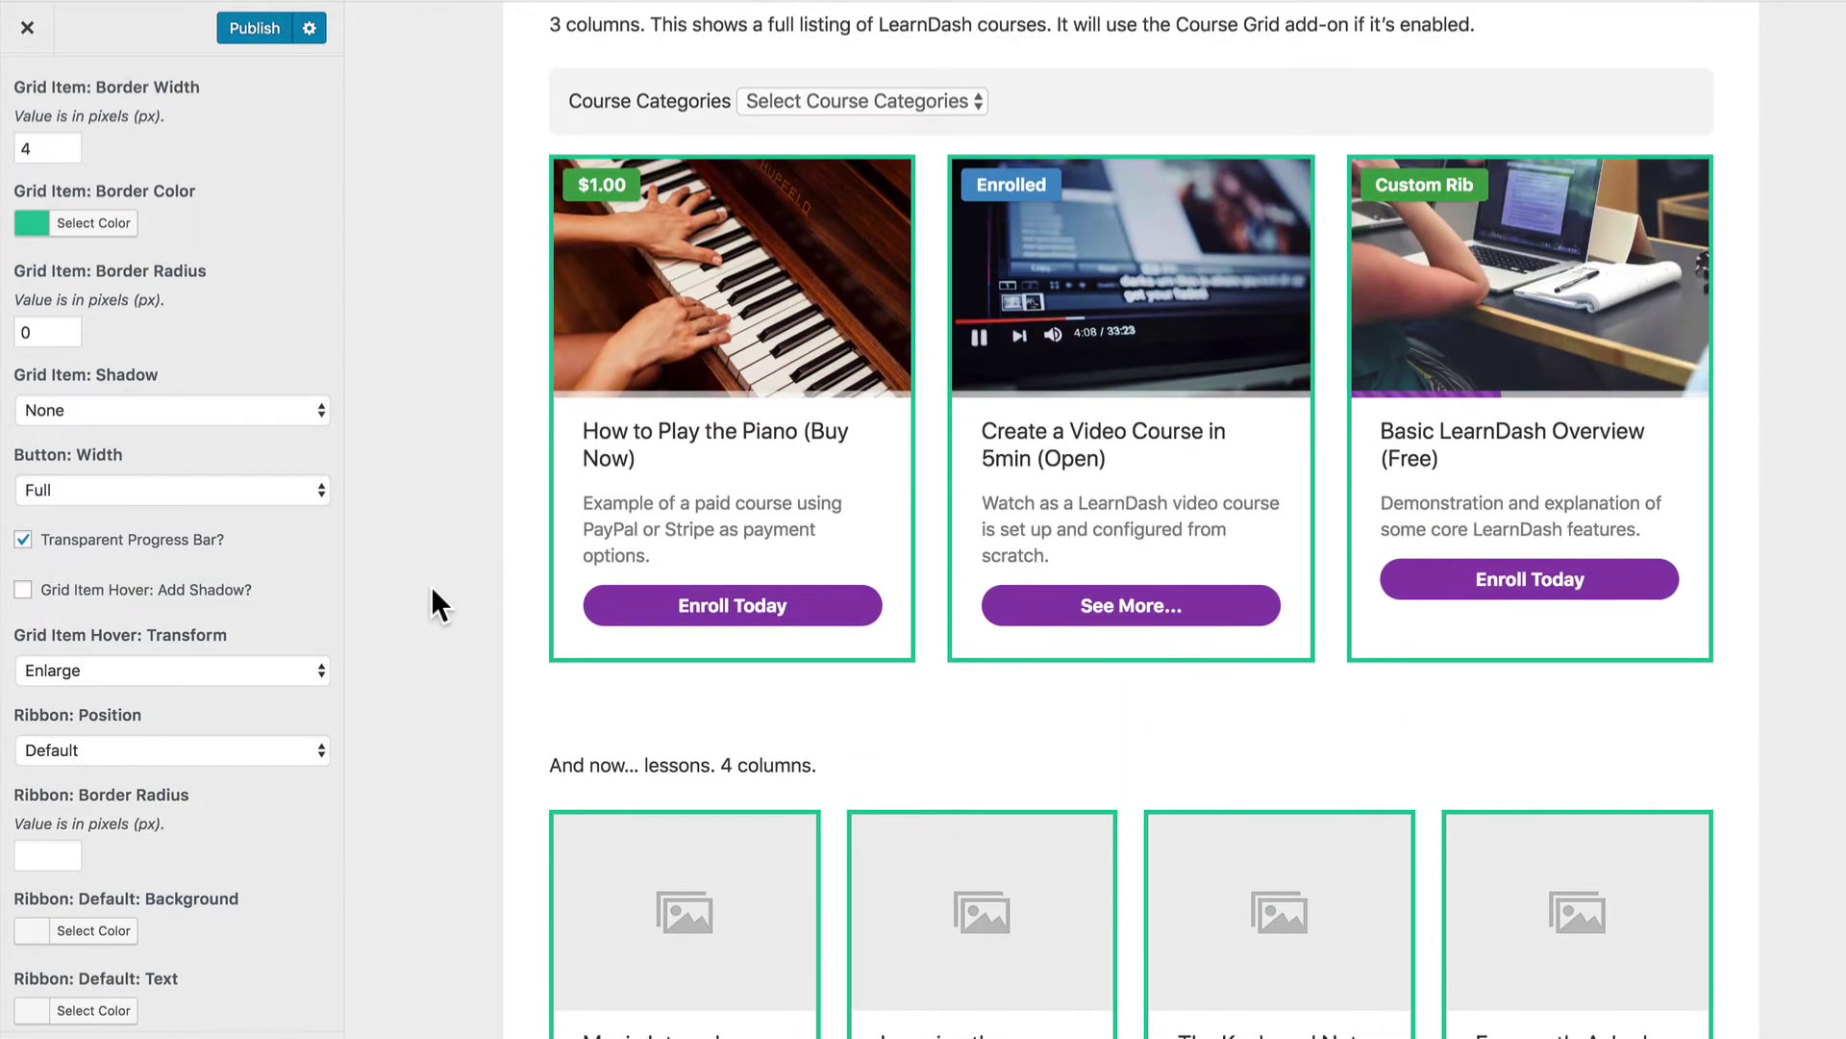
pyautogui.scroll(1, 433, 597)
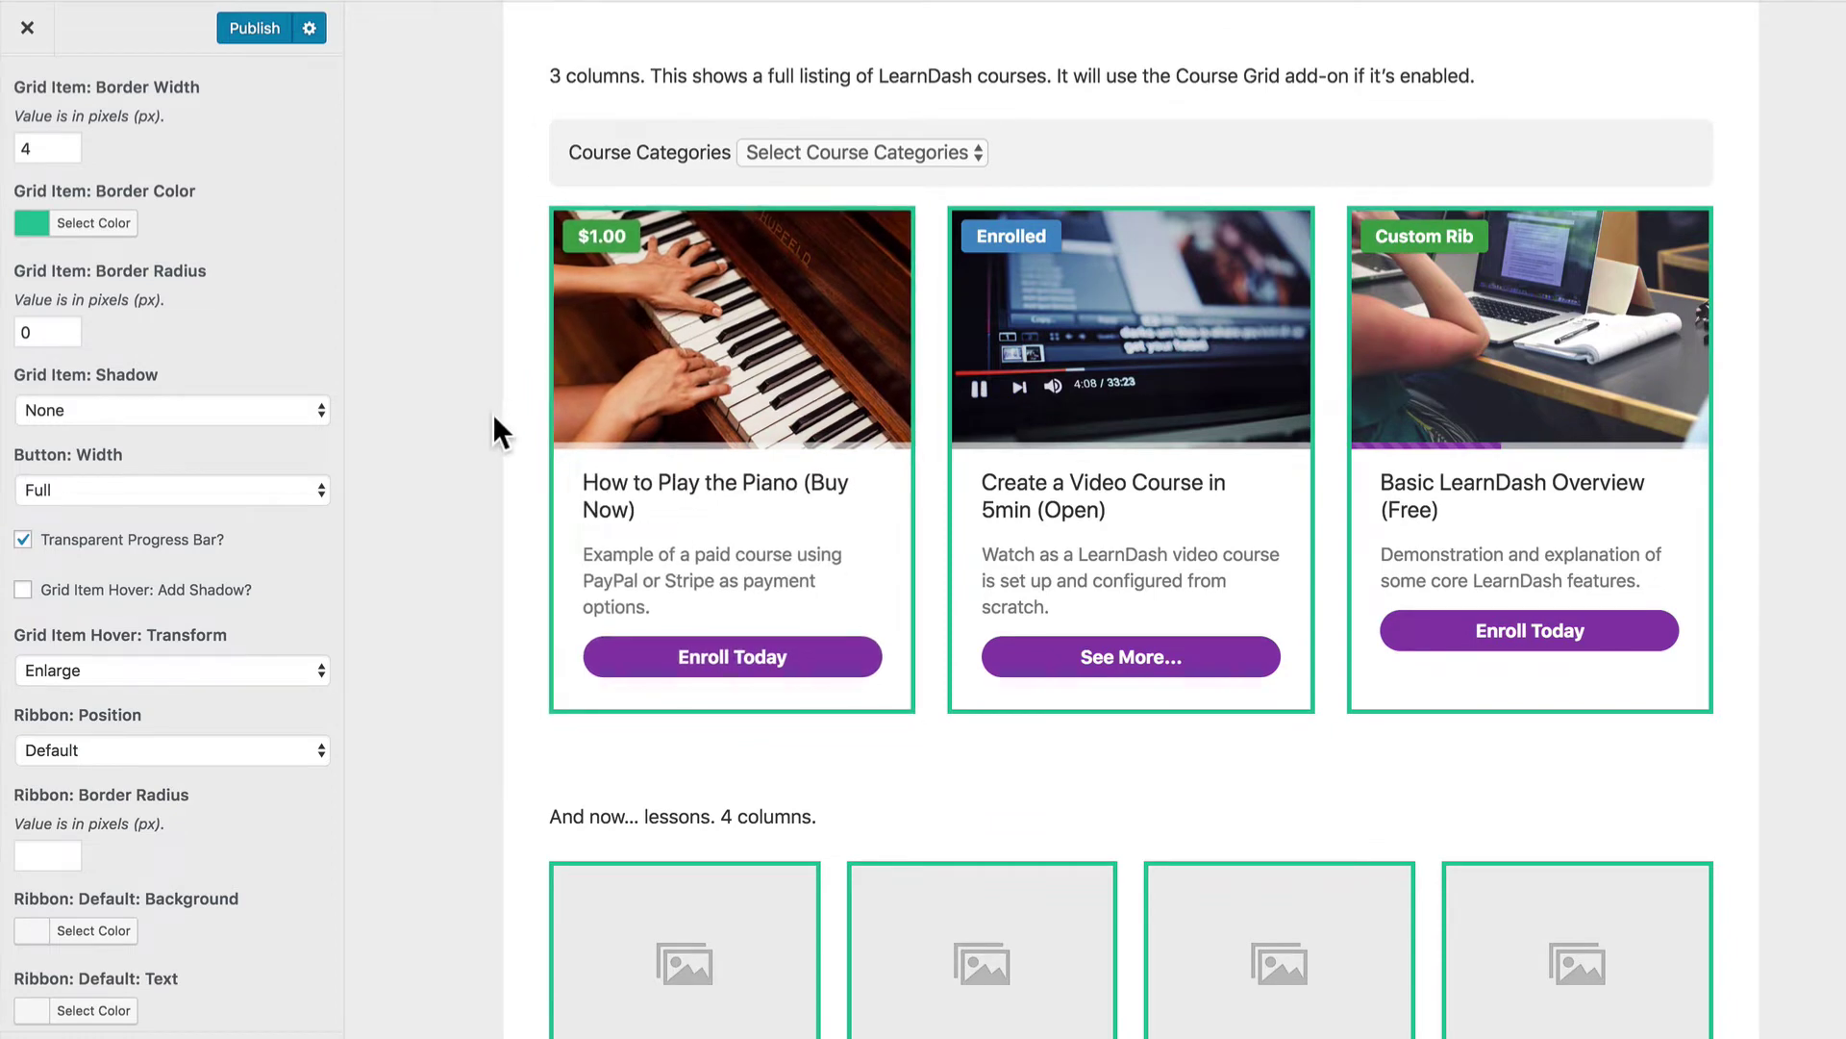
pyautogui.scroll(-4, 250, 730)
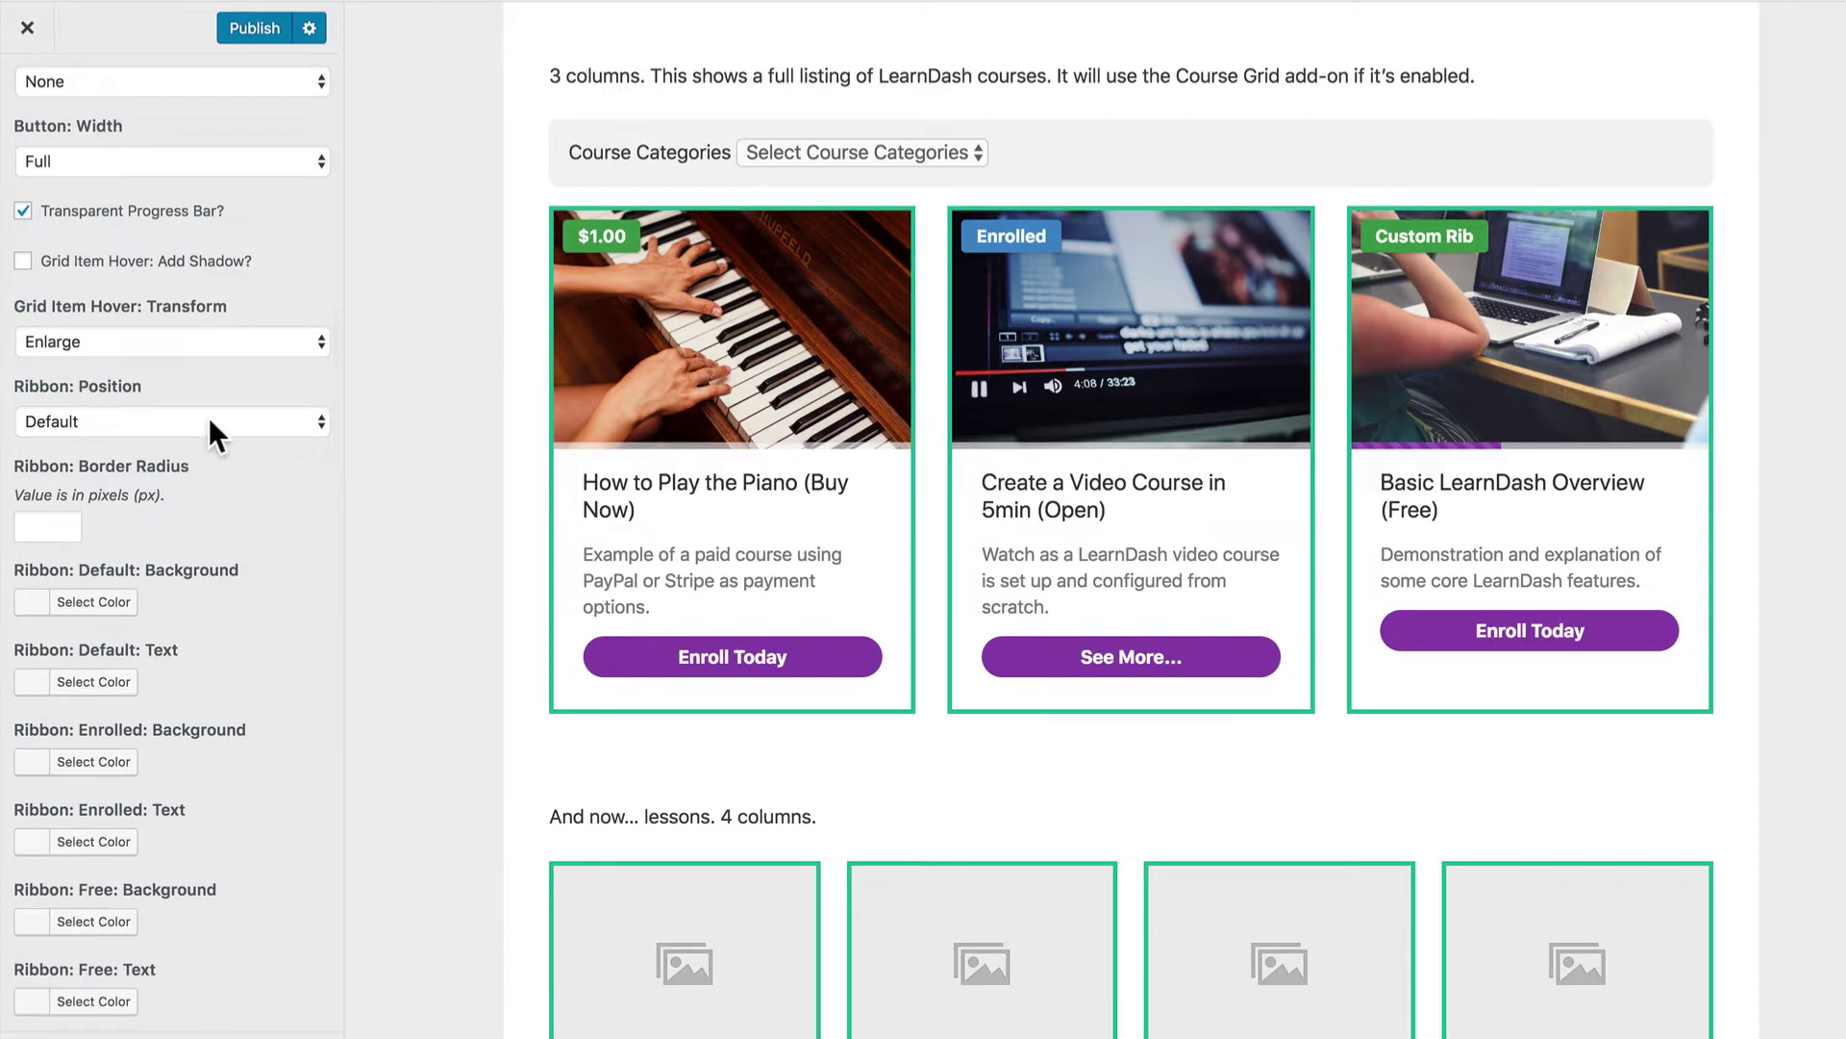
pyautogui.click(210, 417)
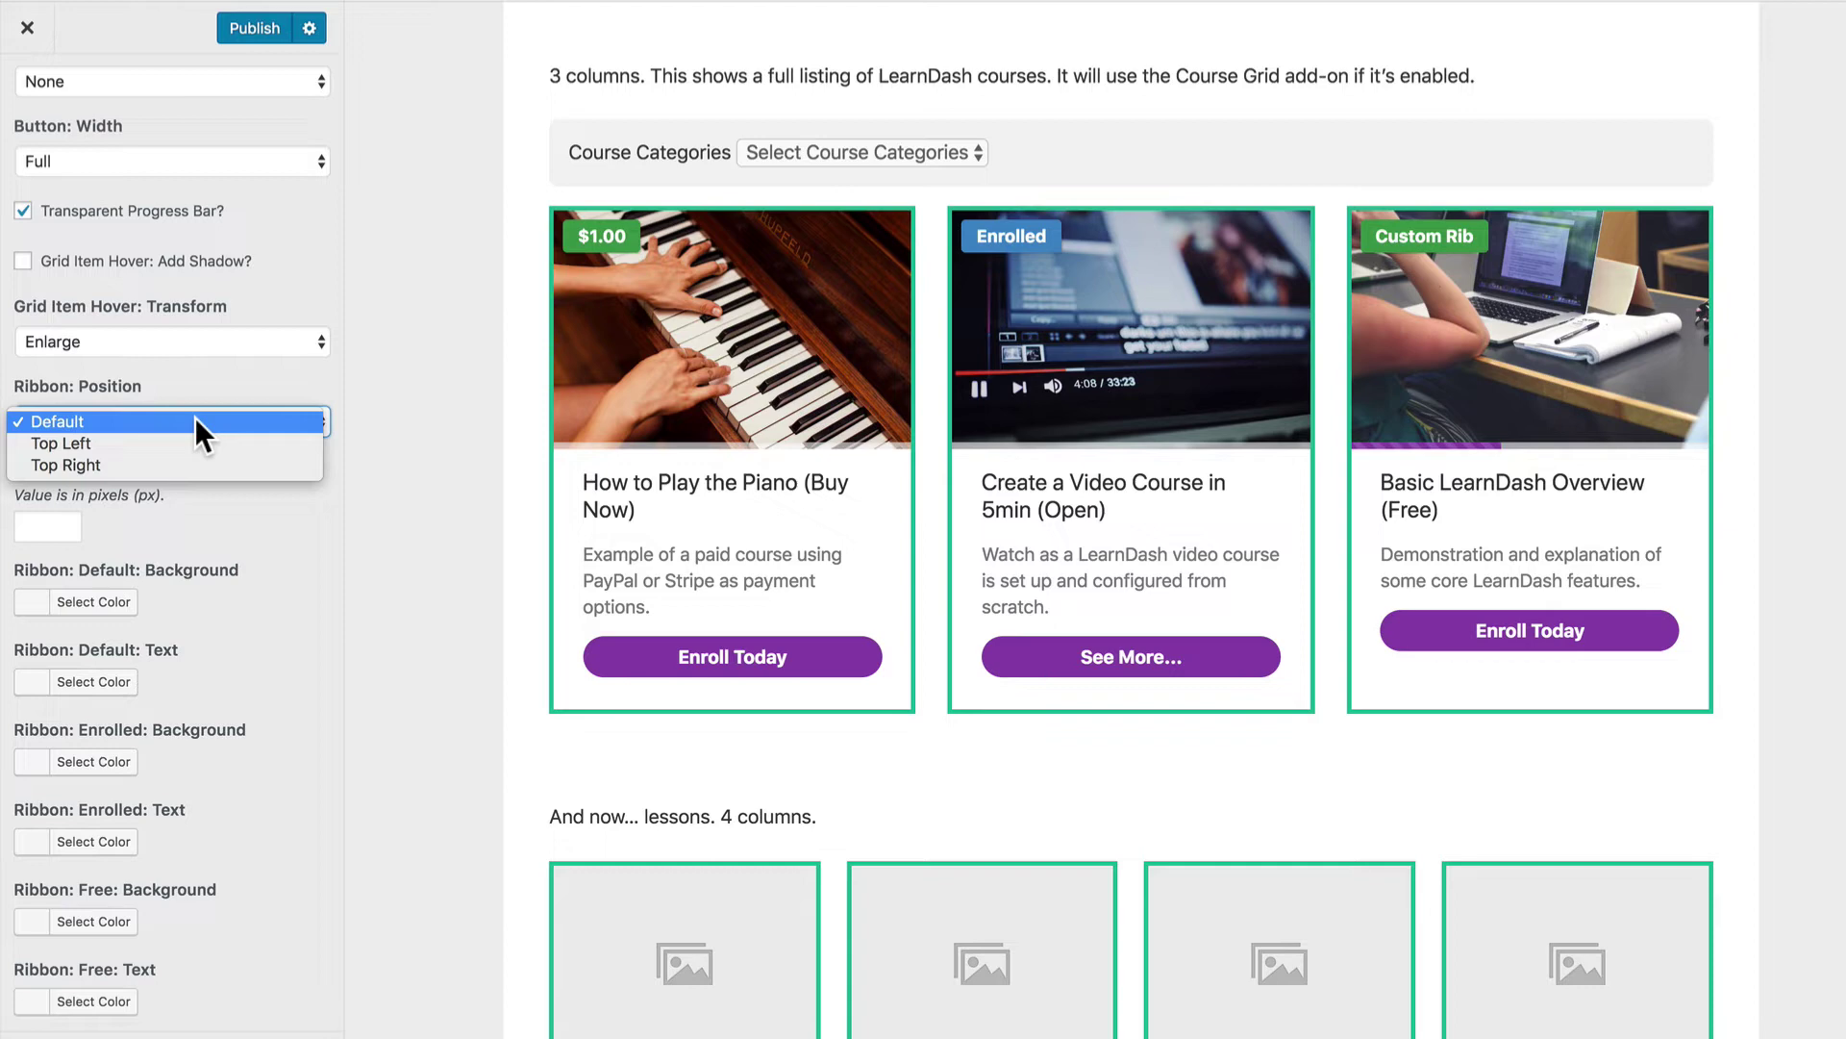
pyautogui.click(129, 464)
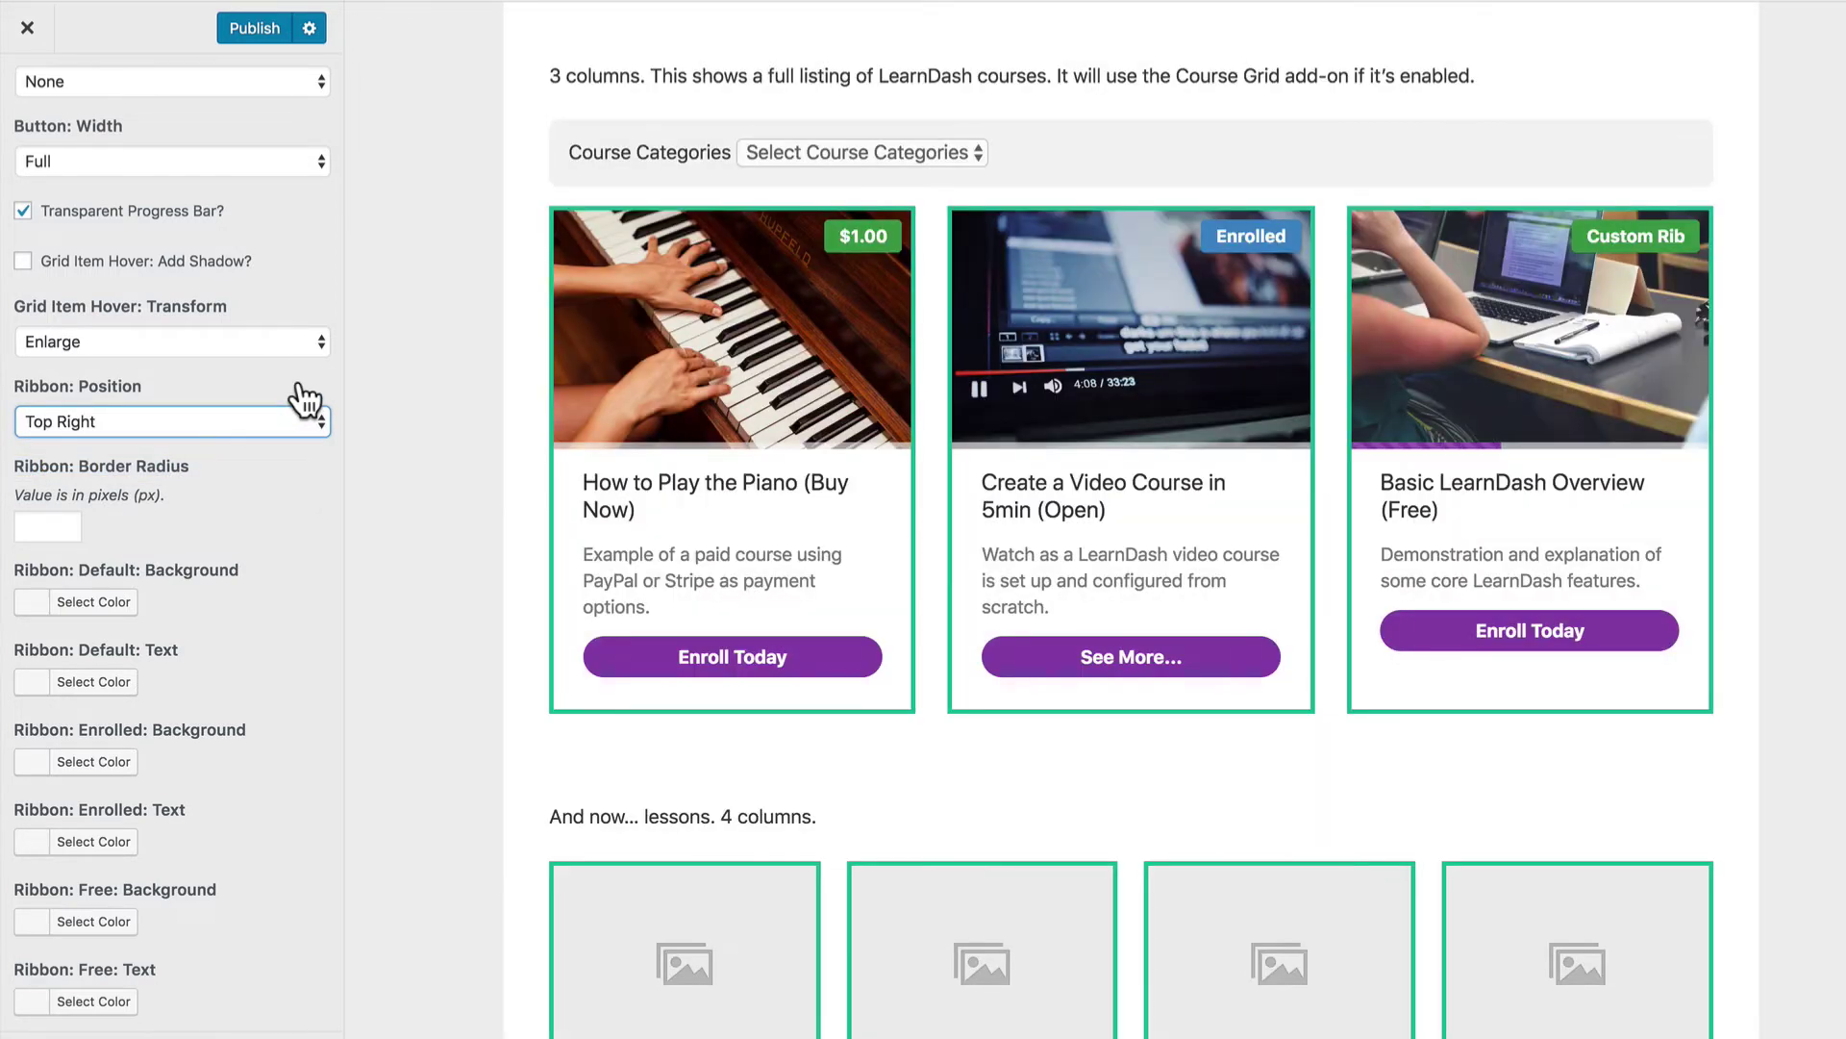
# Set Ribbon: Border Radius to 0 after trying 12 and 20.
pyautogui.click(37, 524)
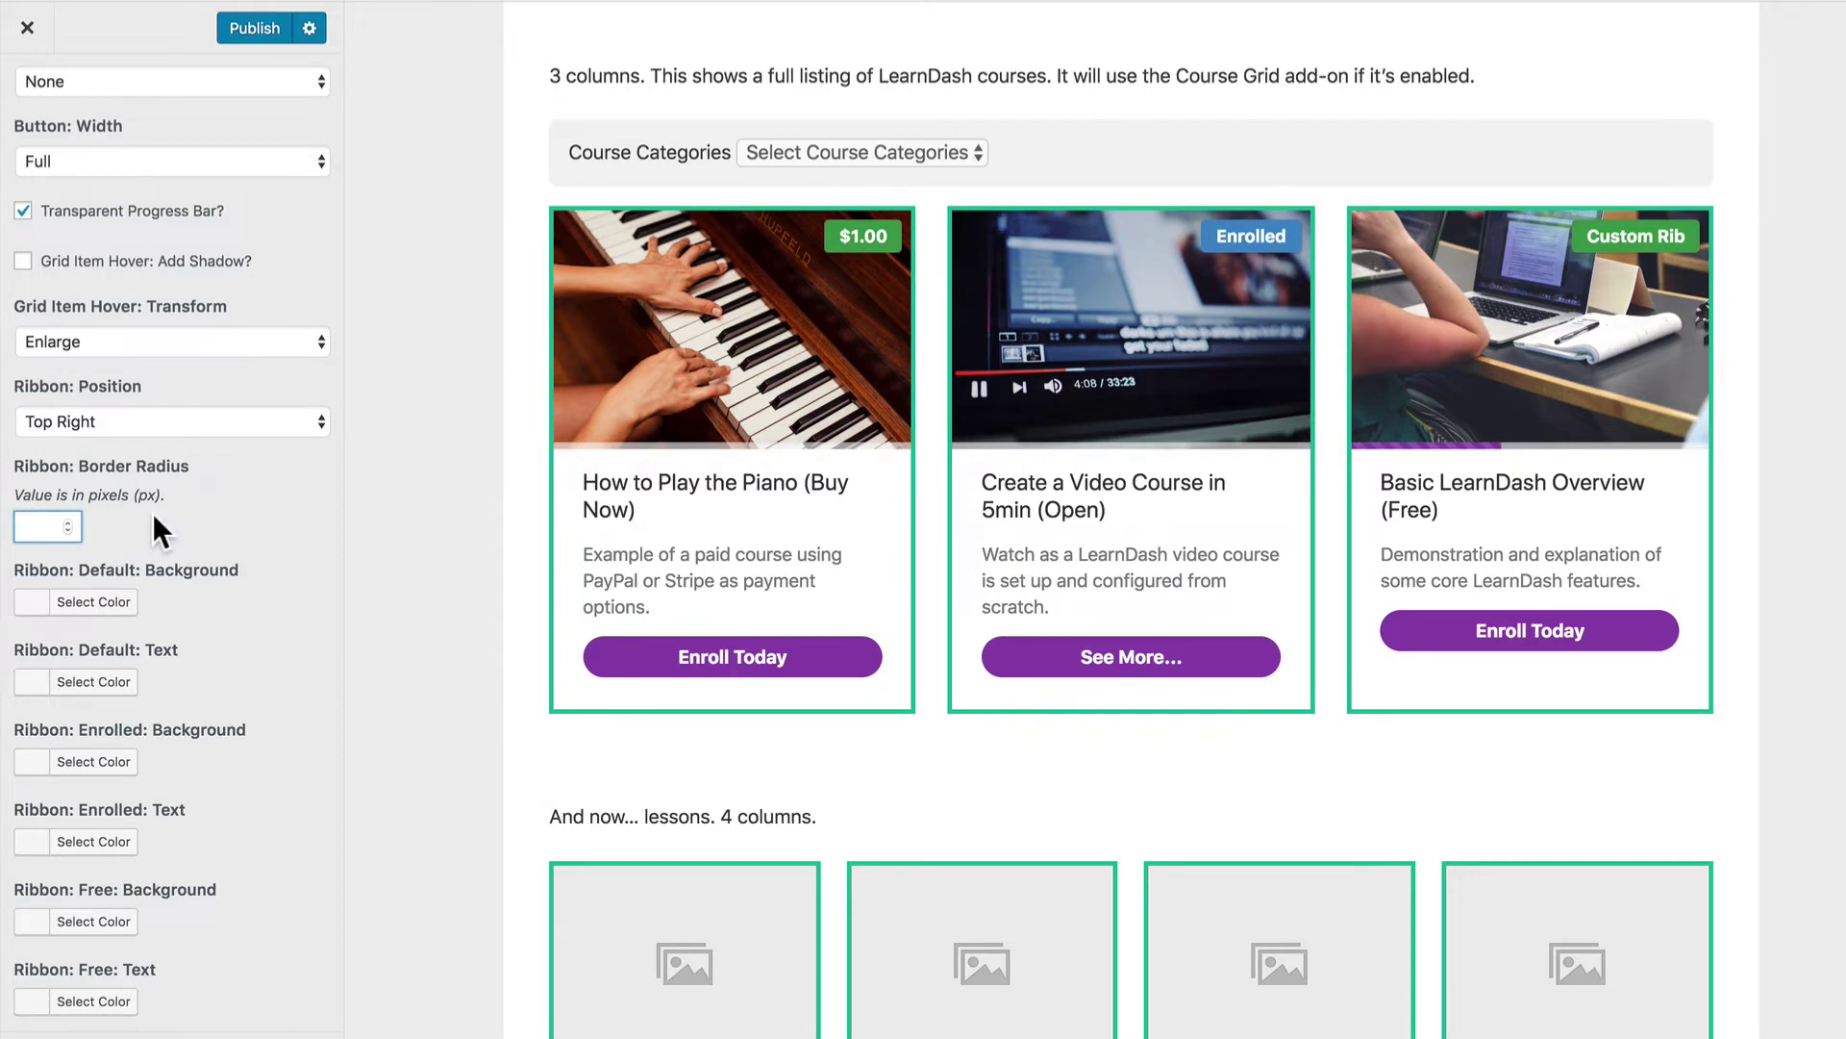
pyautogui.write('0')
pyautogui.press('BackSpace')
pyautogui.write('12')
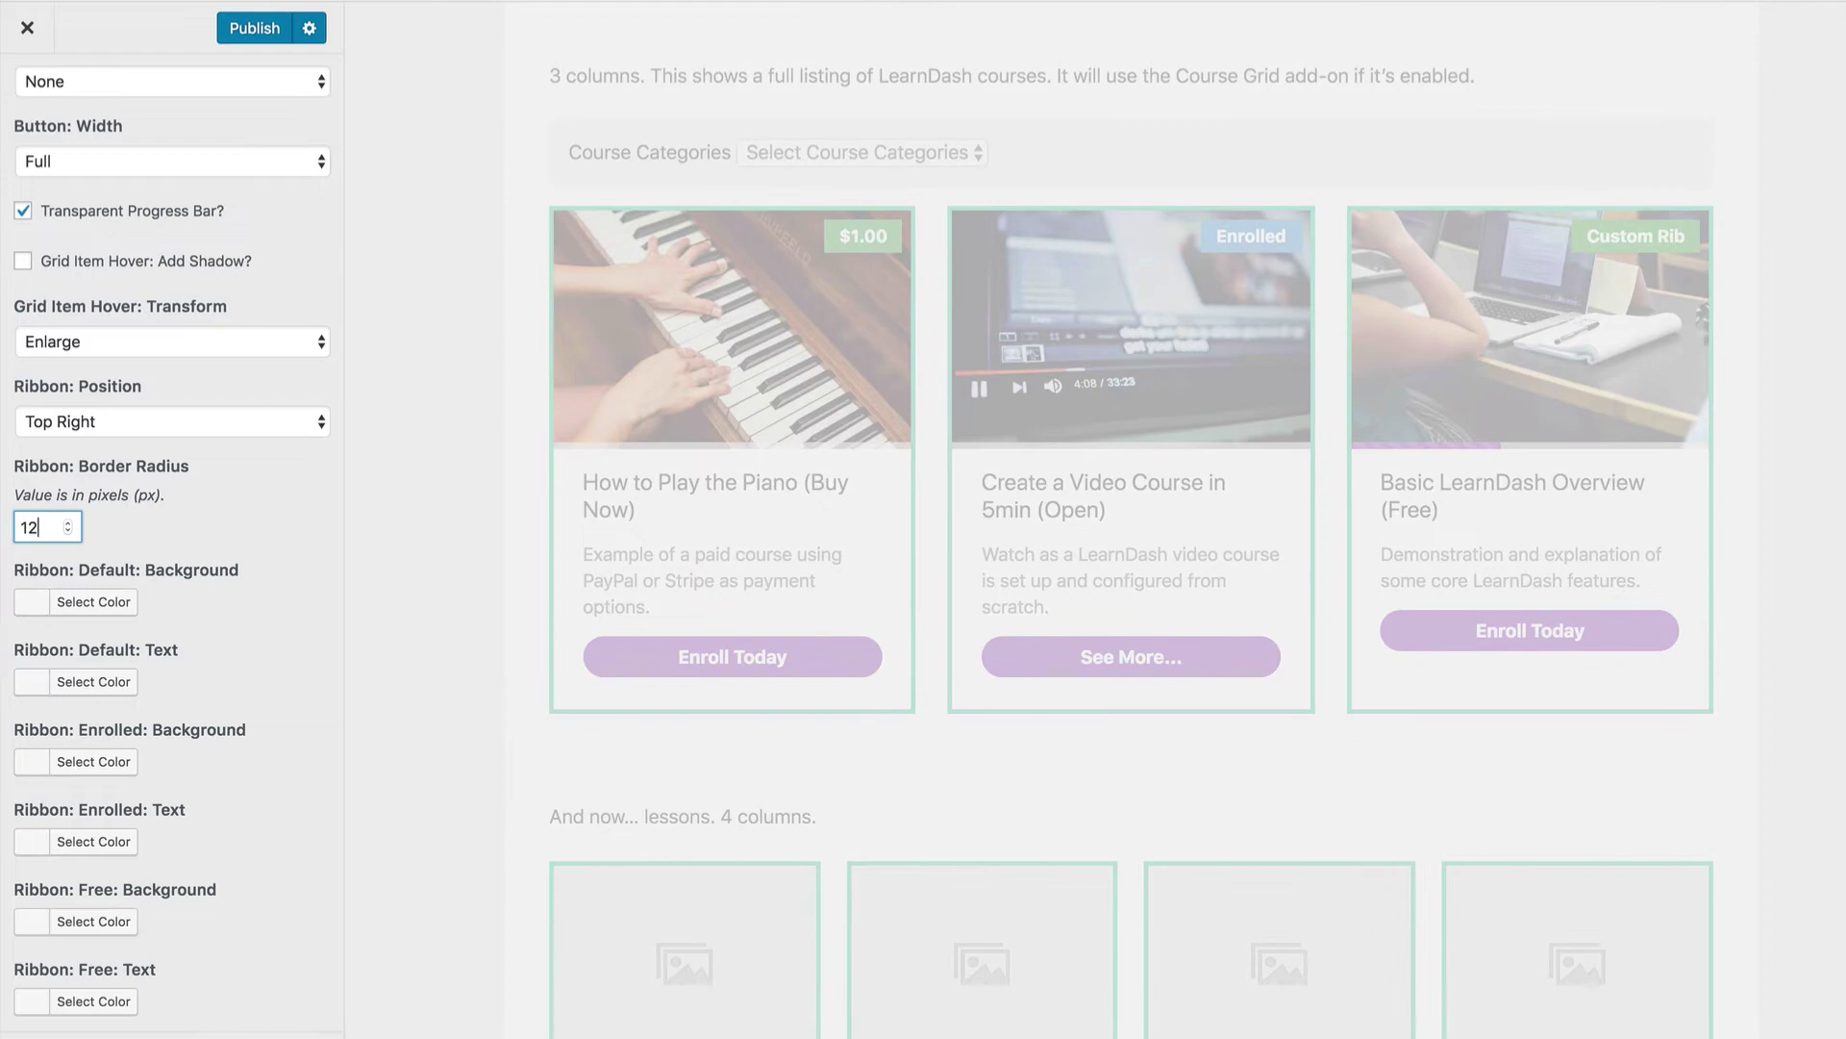
pyautogui.press('BackSpace')
pyautogui.press('BackSpace')
pyautogui.write('2')
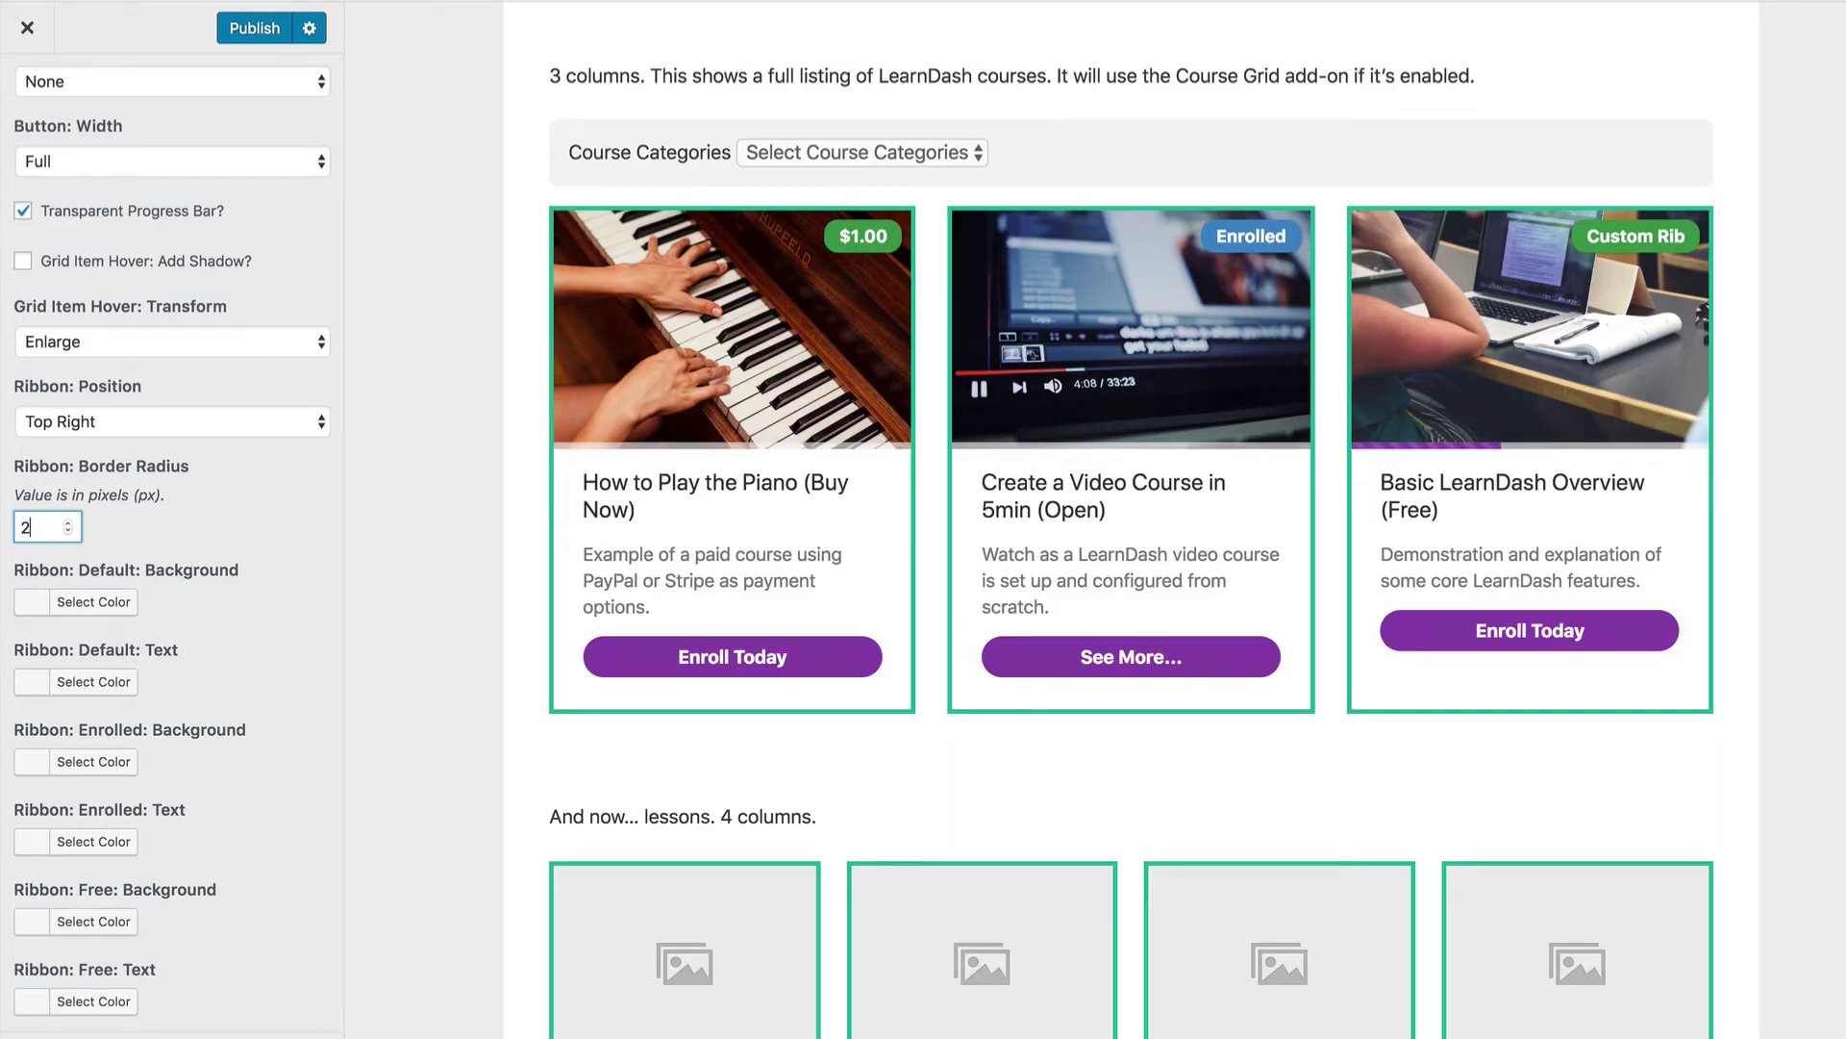
pyautogui.write('0')
pyautogui.press('BackSpace')
pyautogui.press('BackSpace')
pyautogui.write('0')
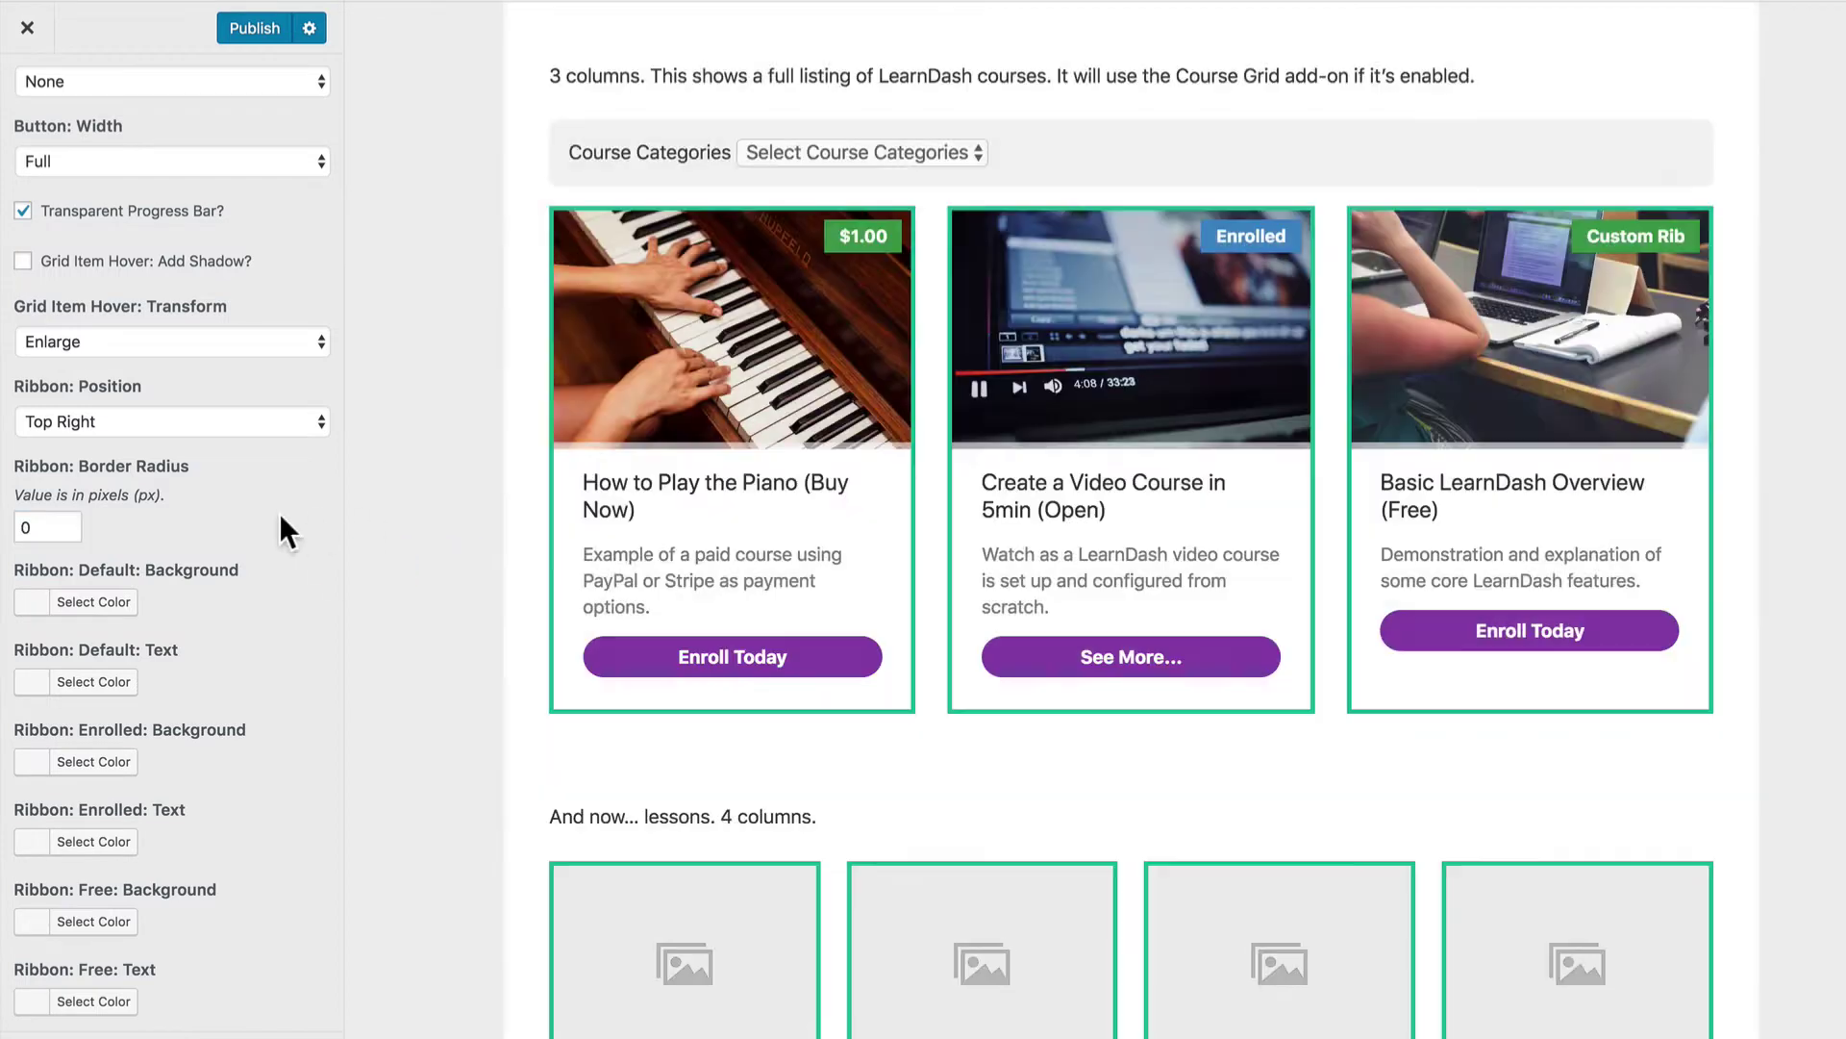
# Give the default ribbon a white background with purple text.
pyautogui.scroll(-5, 281, 517)
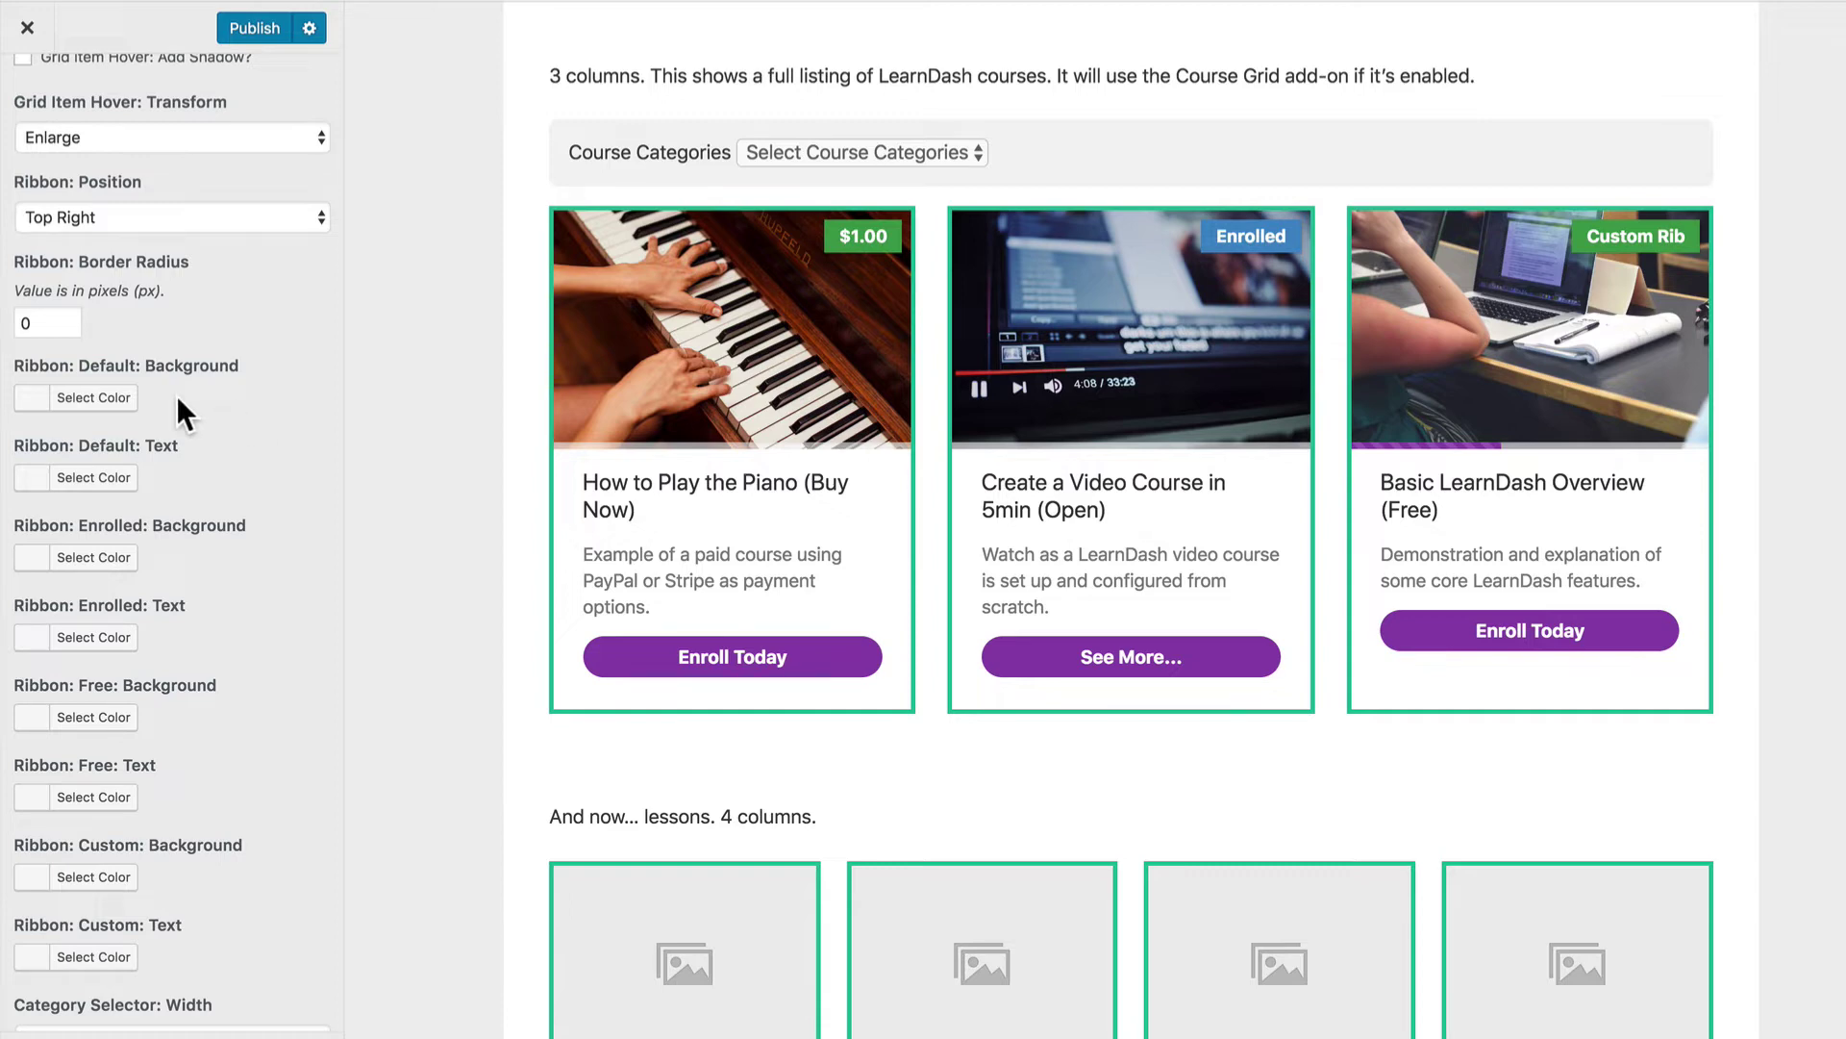
pyautogui.click(125, 400)
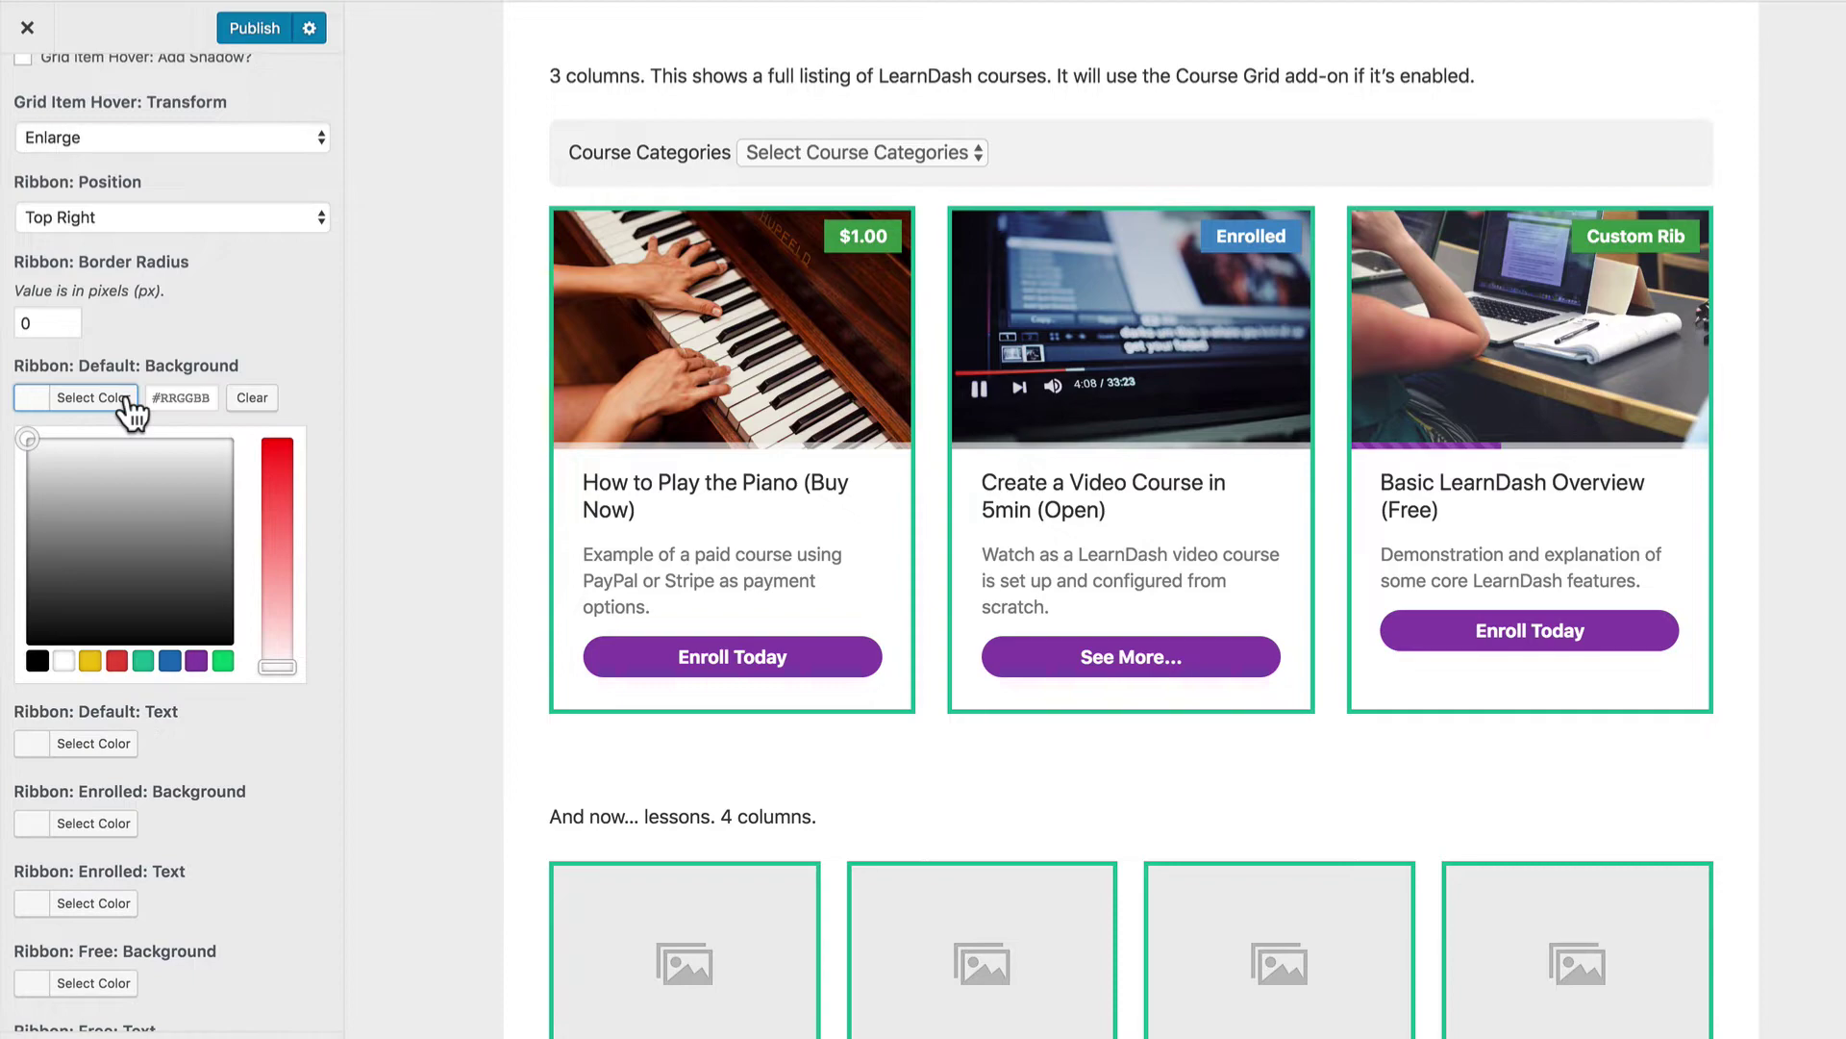
pyautogui.click(64, 660)
pyautogui.click(95, 400)
pyautogui.click(94, 477)
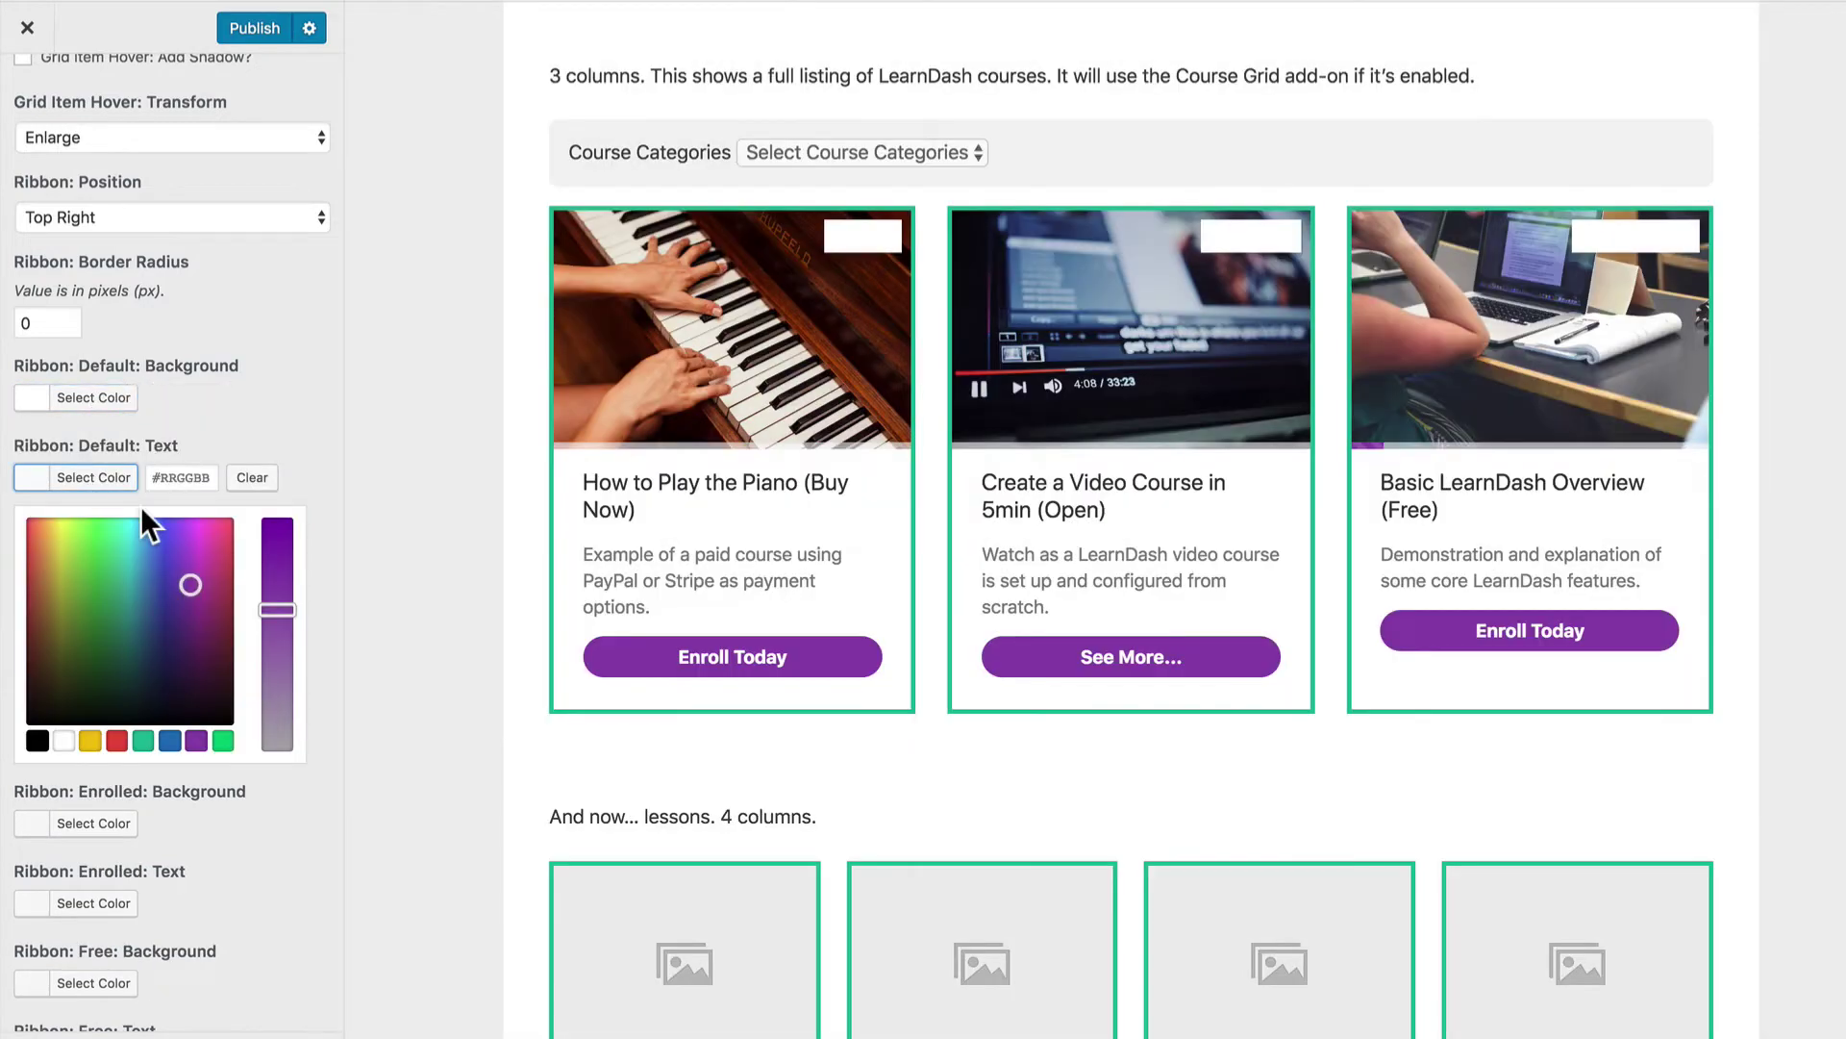
pyautogui.click(196, 739)
pyautogui.click(104, 488)
# Give the Enrolled ribbon a white background with green text.
pyautogui.click(96, 558)
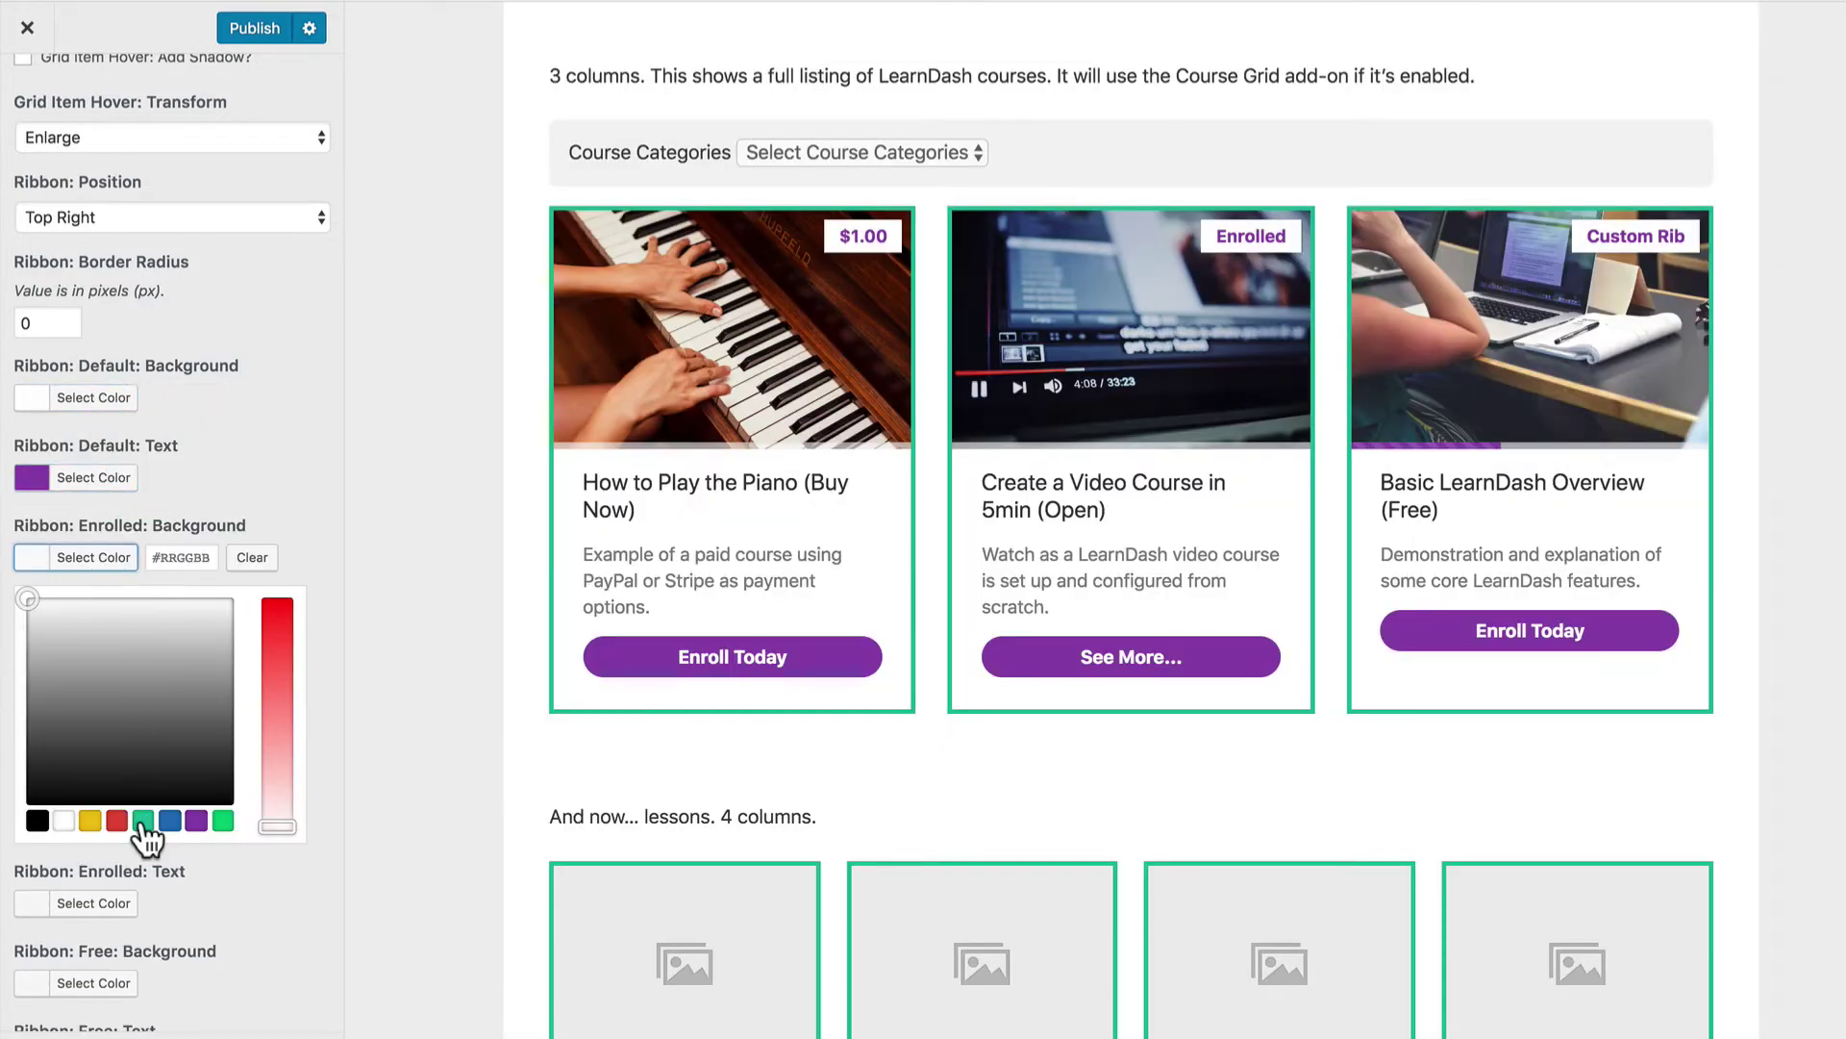
pyautogui.click(63, 820)
pyautogui.click(86, 560)
pyautogui.click(93, 637)
pyautogui.click(135, 725)
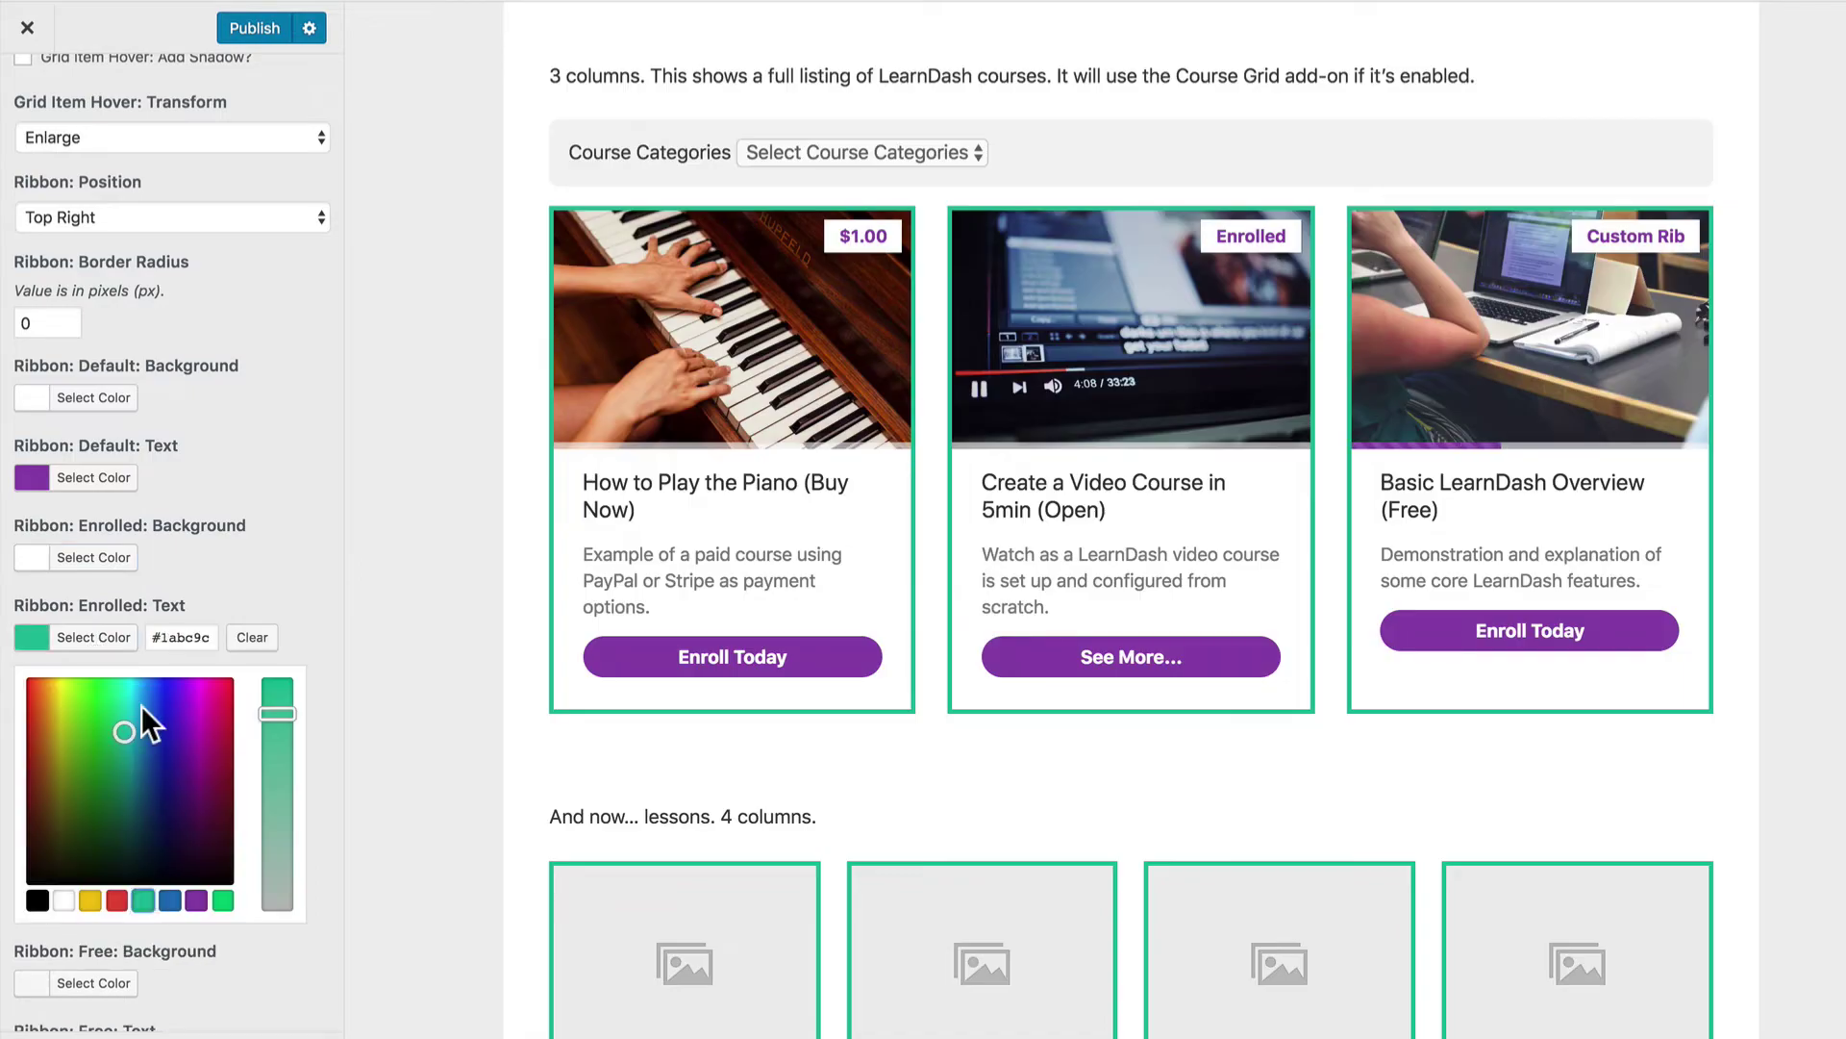
pyautogui.click(93, 637)
# Give the Free ribbon a green background with white text.
pyautogui.click(95, 719)
pyautogui.click(223, 981)
pyautogui.click(101, 718)
pyautogui.click(93, 796)
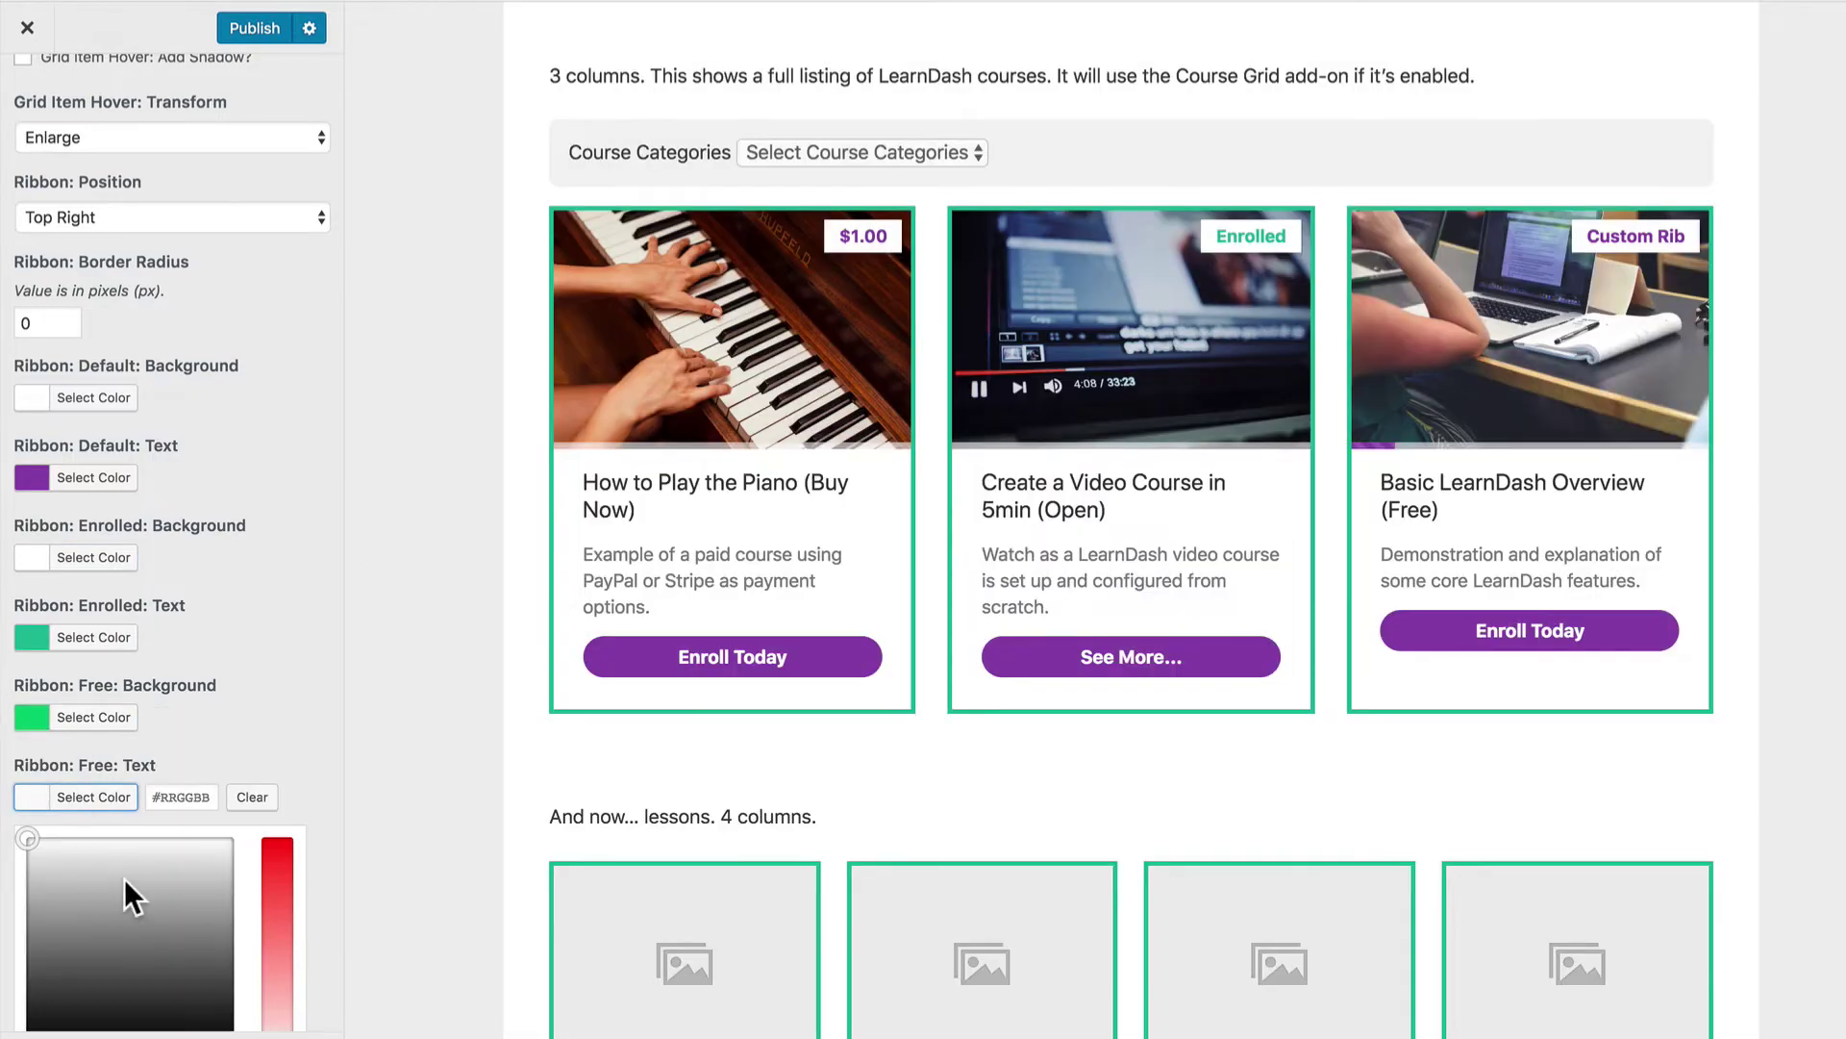
pyautogui.scroll(-2, 124, 879)
pyautogui.click(77, 866)
pyautogui.click(93, 603)
# Give the Custom ribbon a red background with white text.
pyautogui.click(93, 683)
pyautogui.click(116, 946)
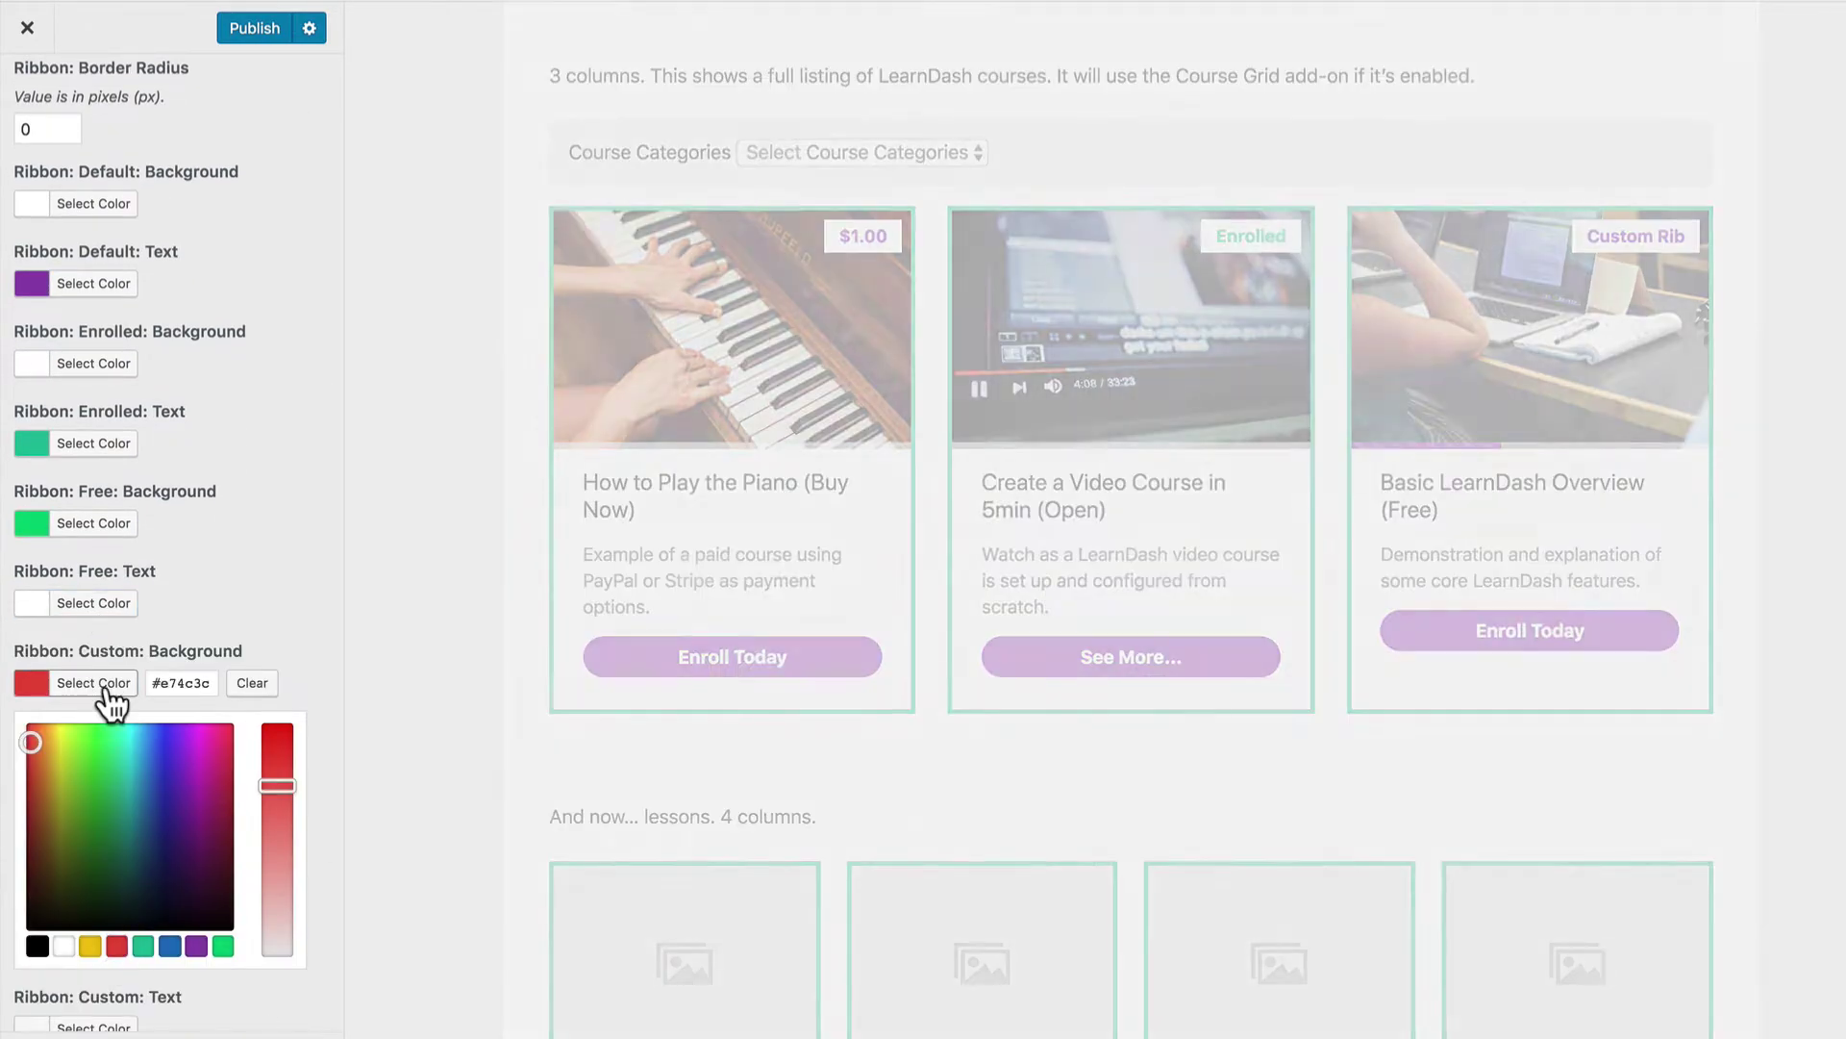
pyautogui.click(101, 683)
pyautogui.click(94, 762)
pyautogui.click(63, 1022)
pyautogui.click(256, 702)
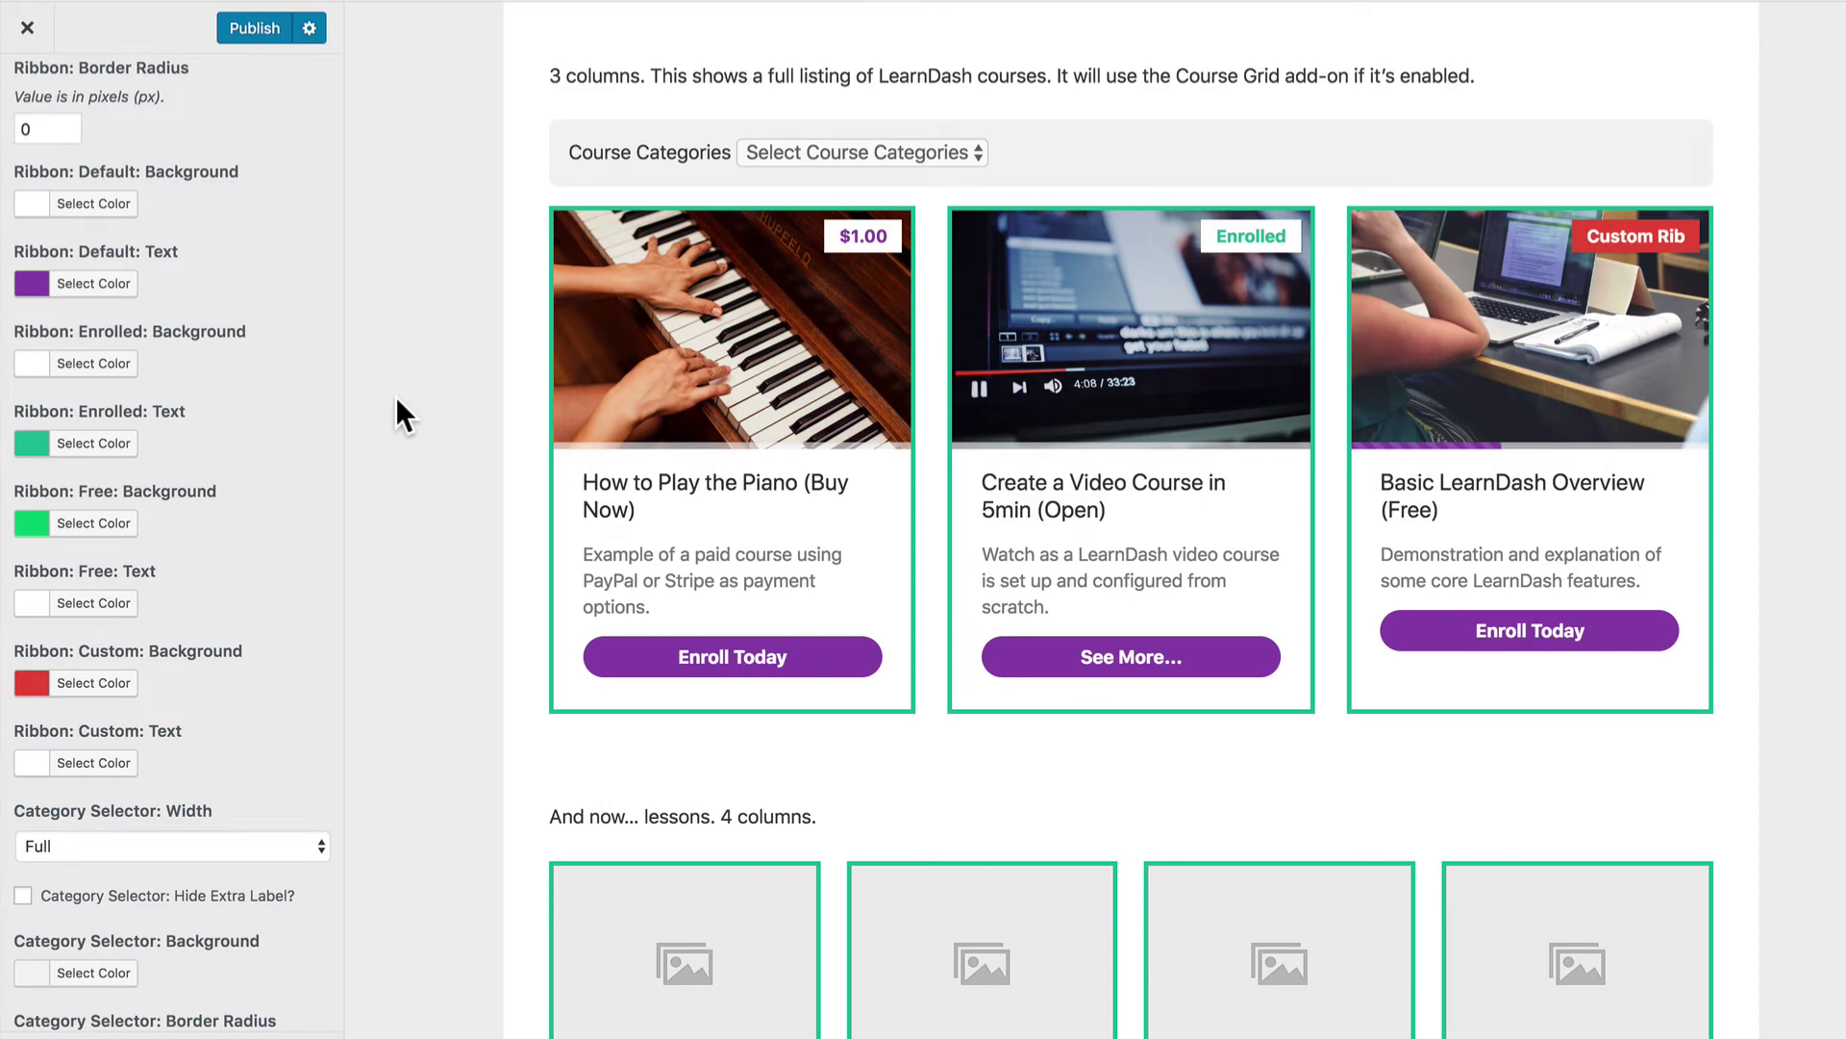
# Make the category selector inline and hide its extra label.
pyautogui.scroll(-3, 251, 554)
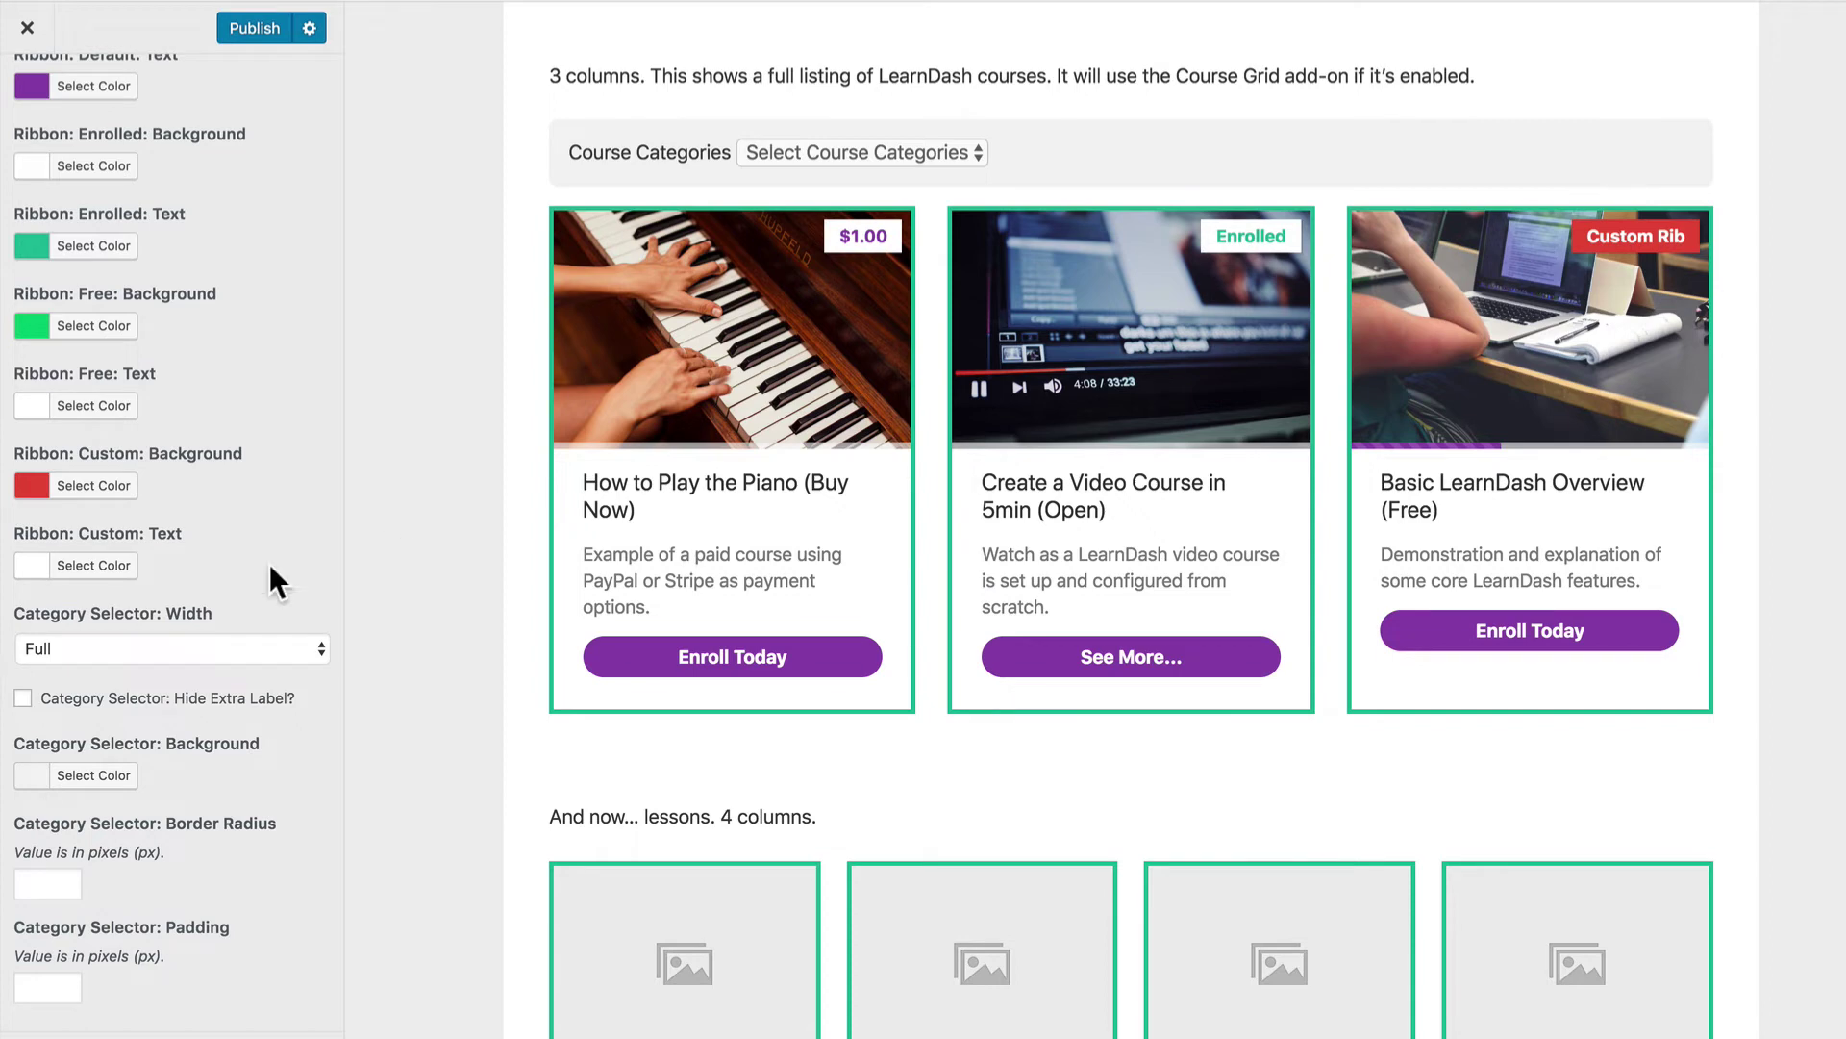
pyautogui.click(221, 639)
pyautogui.click(211, 672)
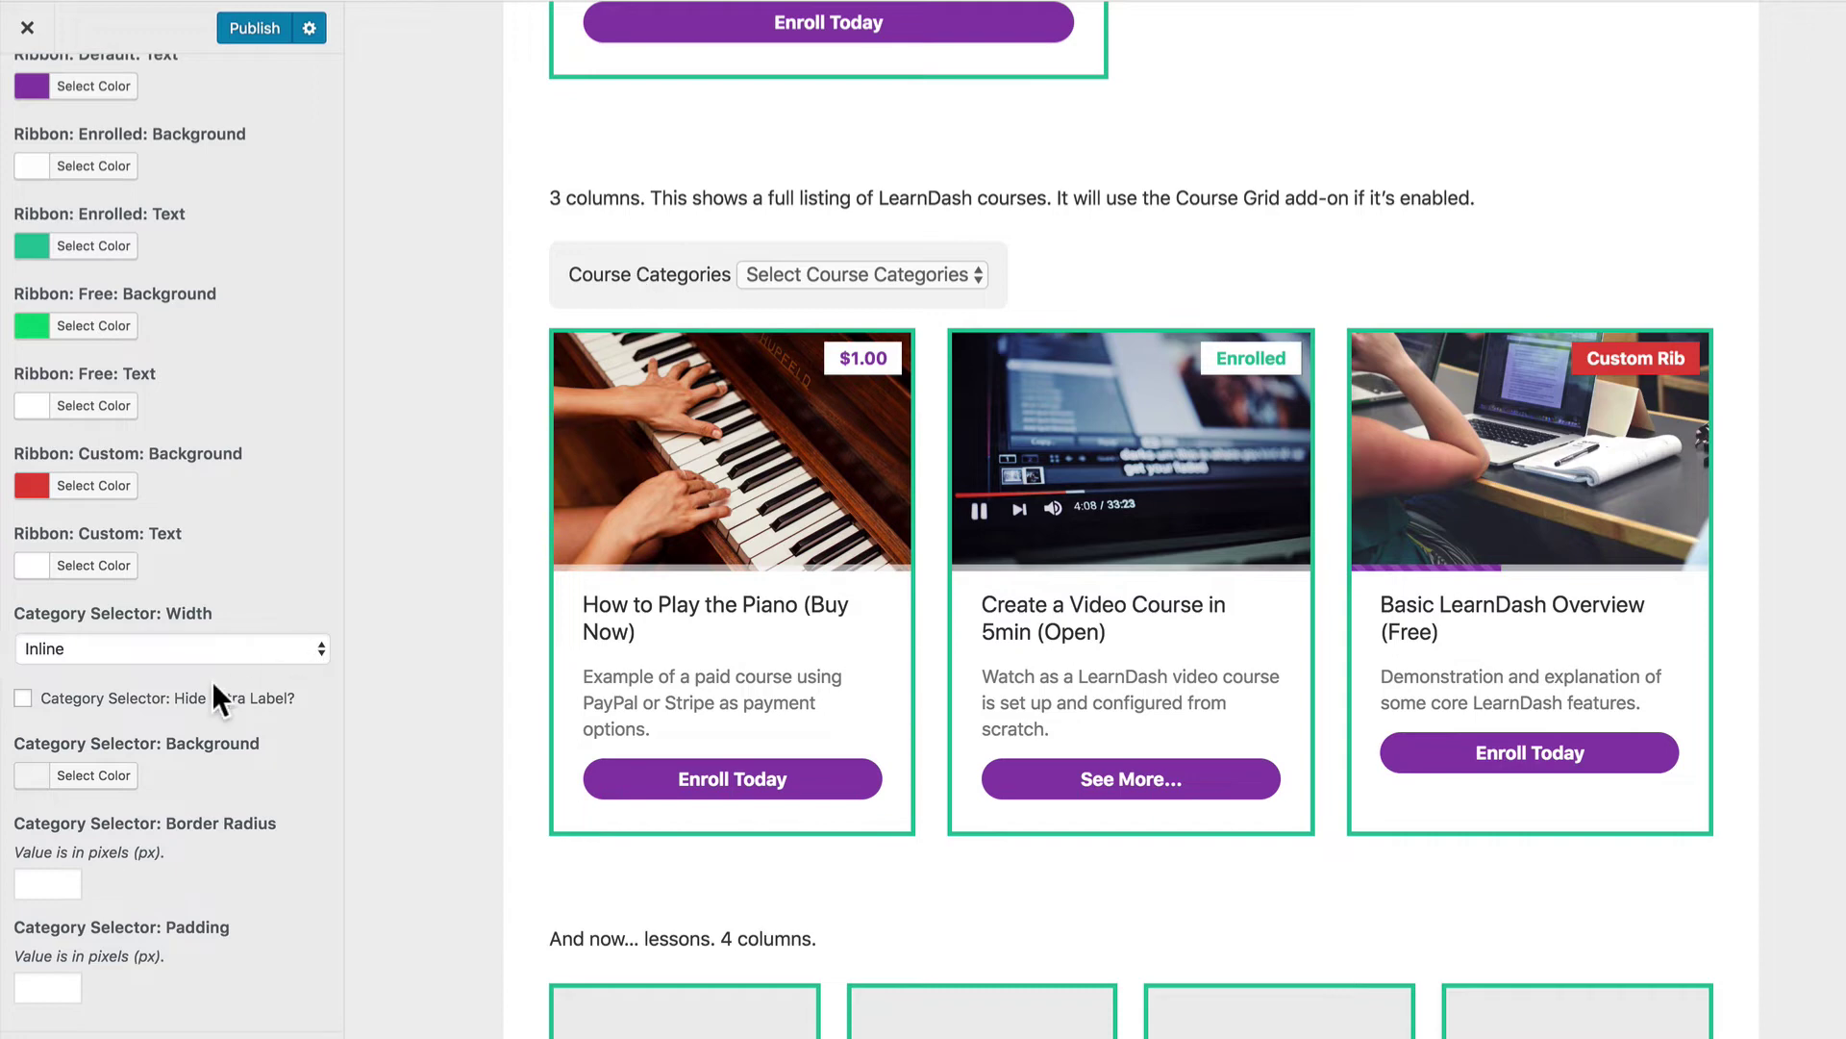
pyautogui.click(117, 696)
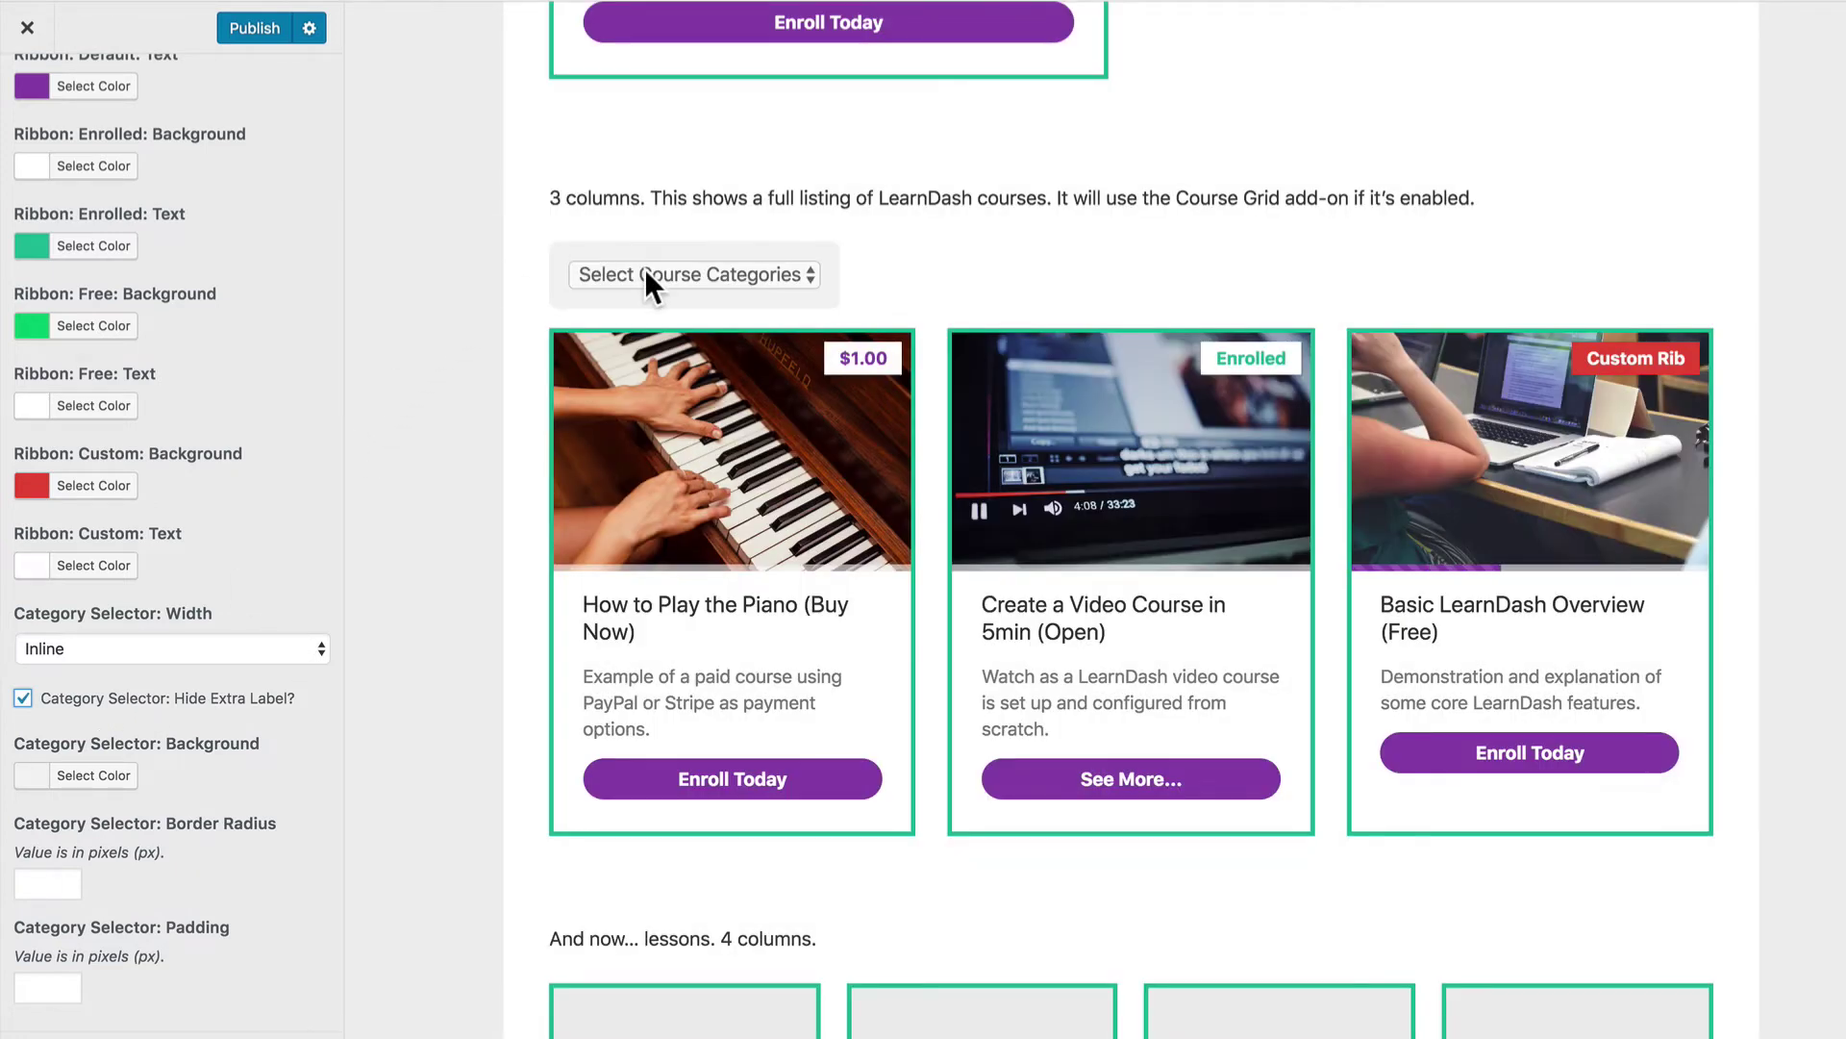
# Set the category selector background to a pale lavender (#f9e6ff).
pyautogui.click(101, 777)
pyautogui.scroll(-3, 131, 847)
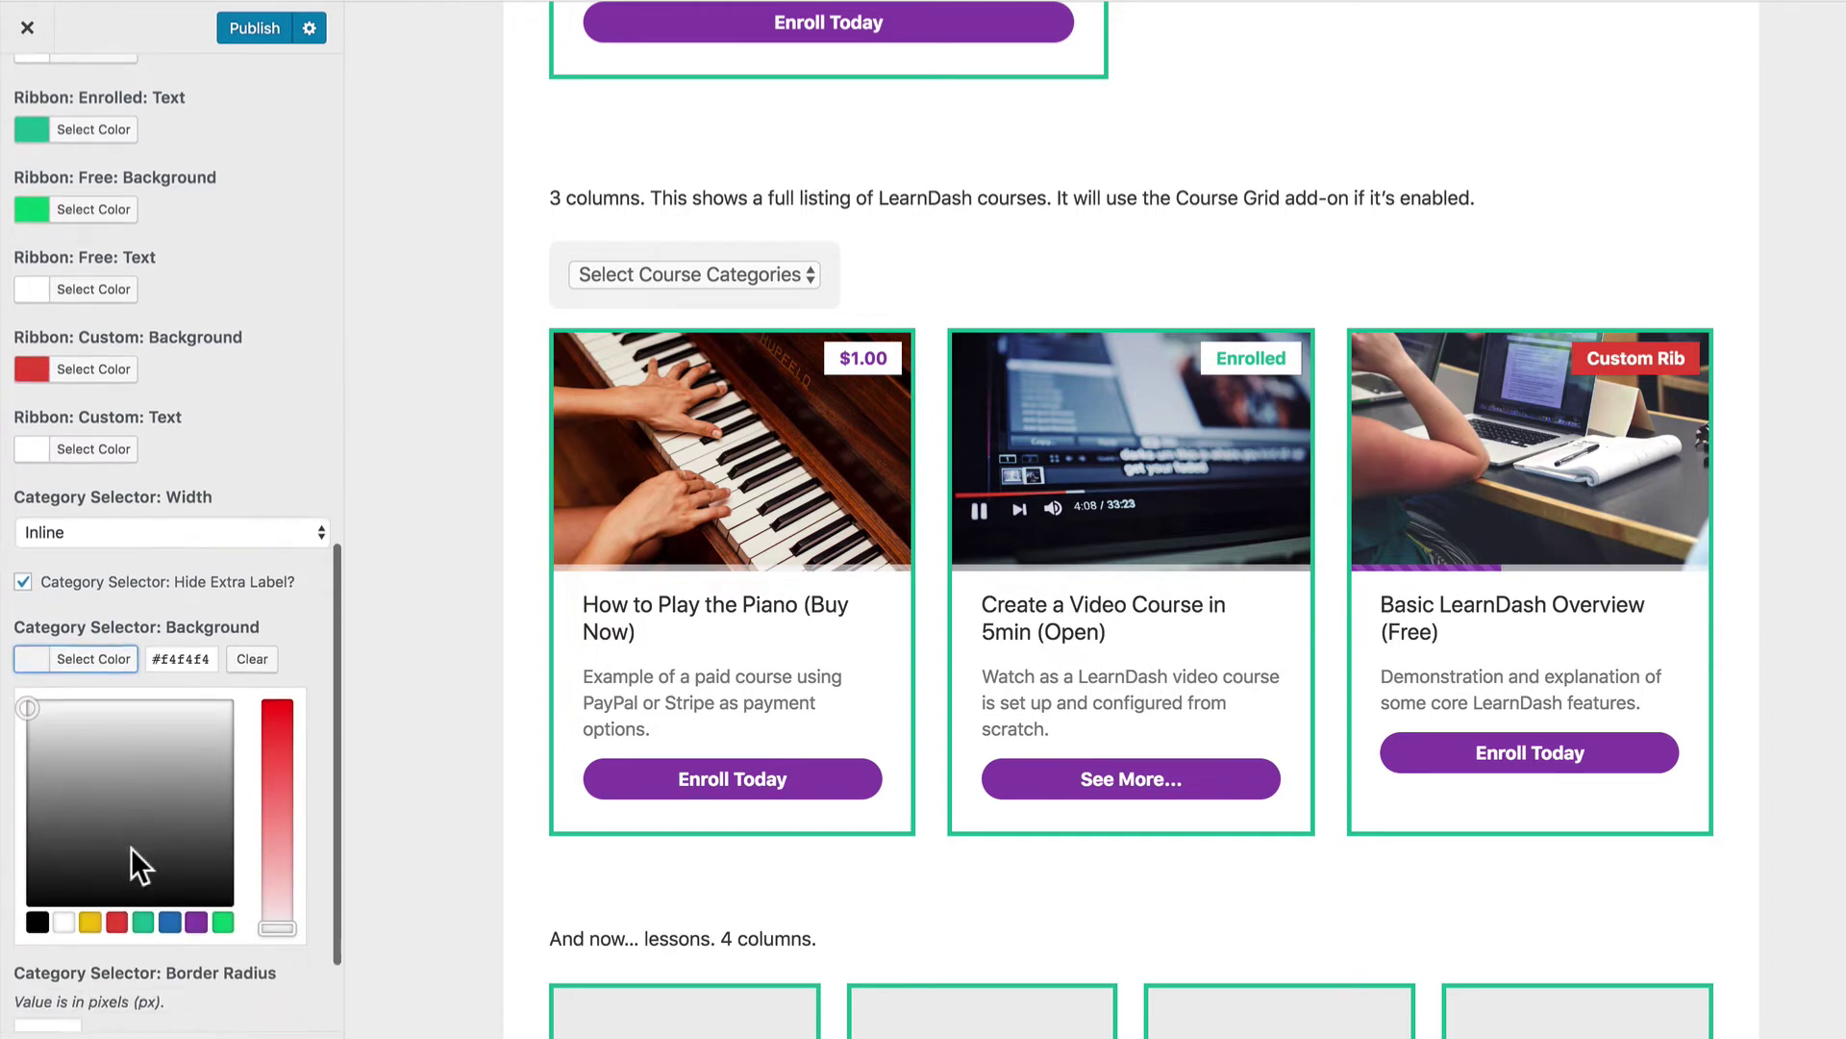
pyautogui.click(196, 896)
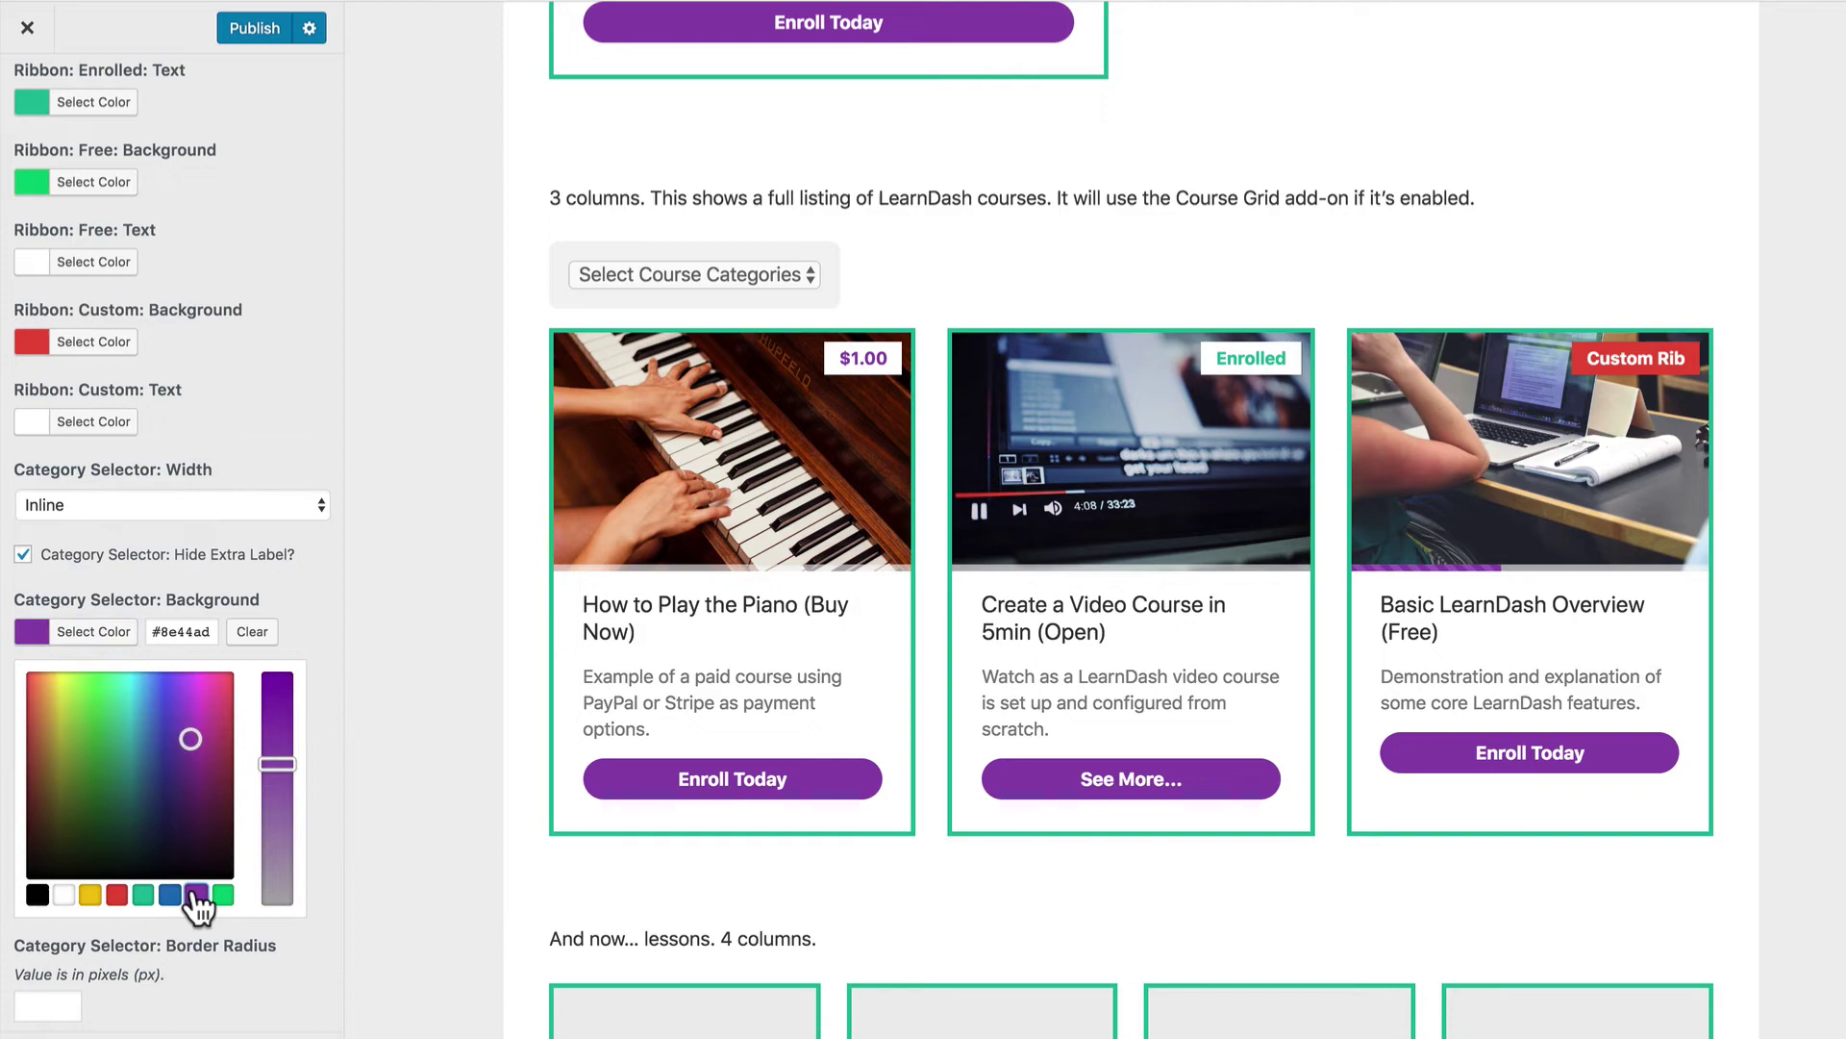
pyautogui.moveTo(191, 739); pyautogui.dragTo(190, 673)
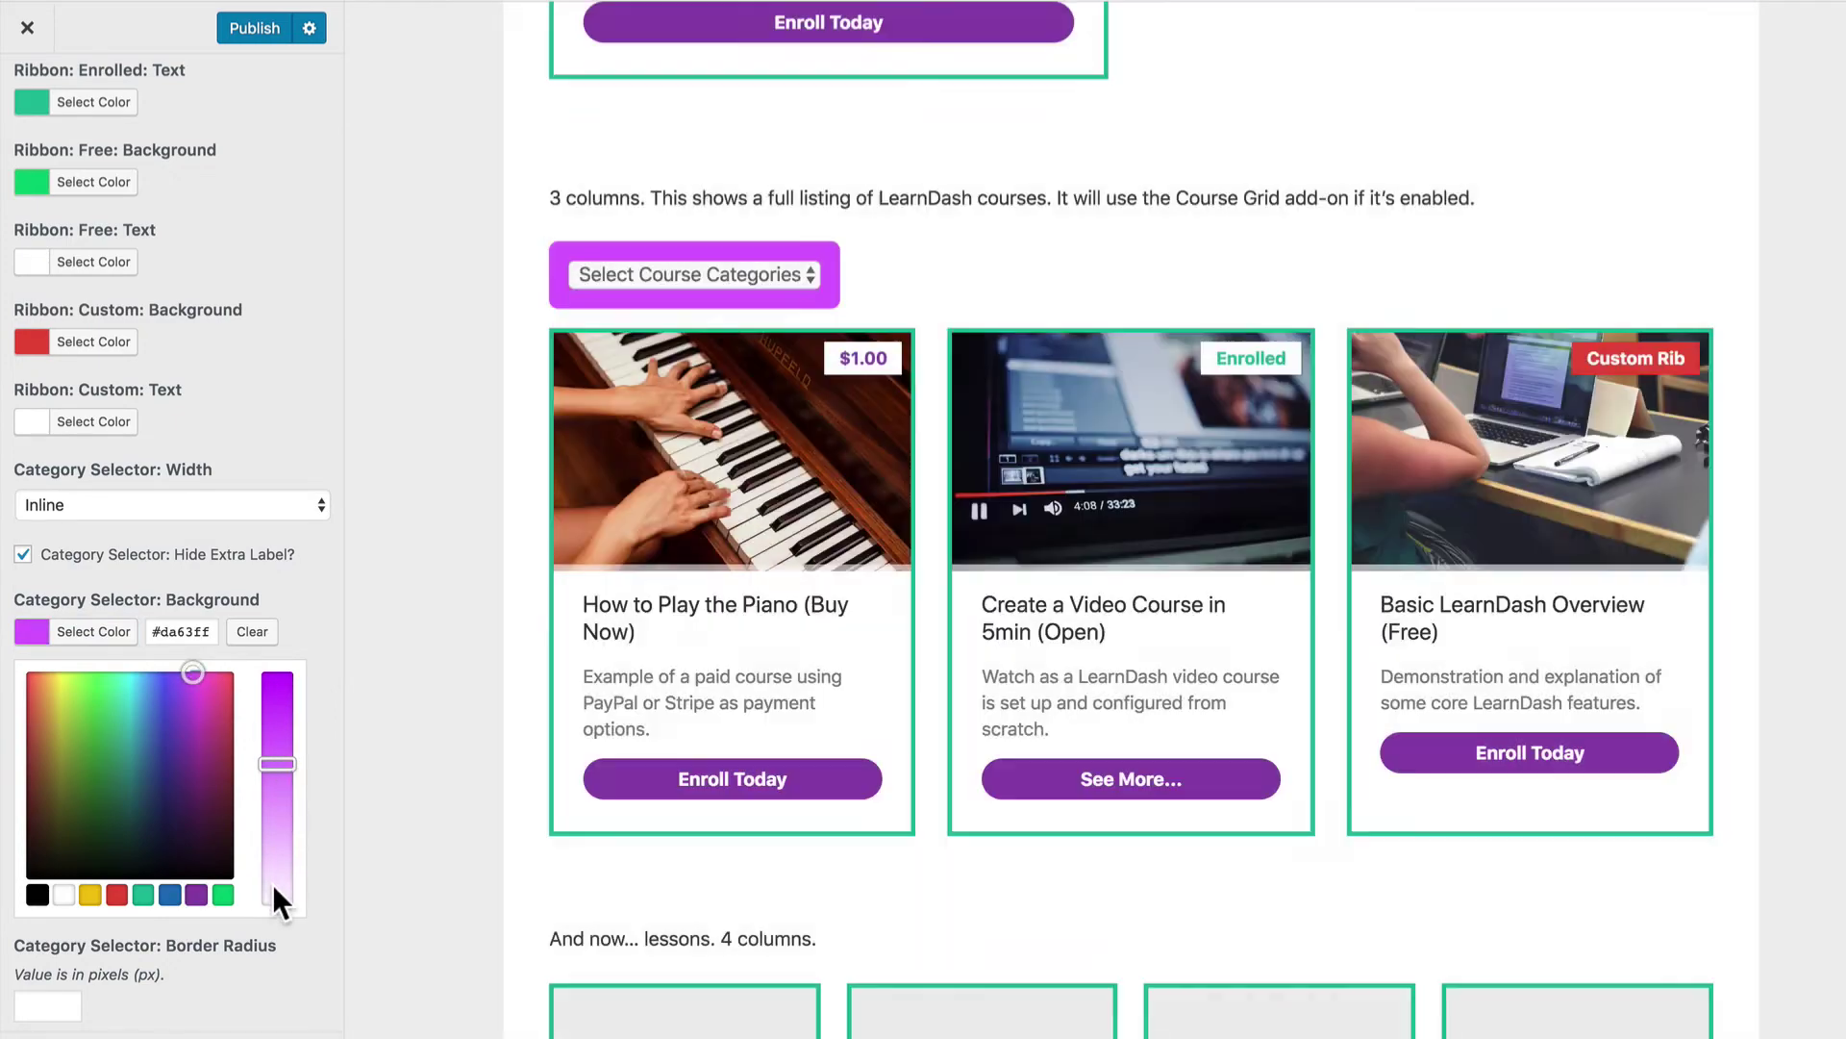
pyautogui.click(273, 883)
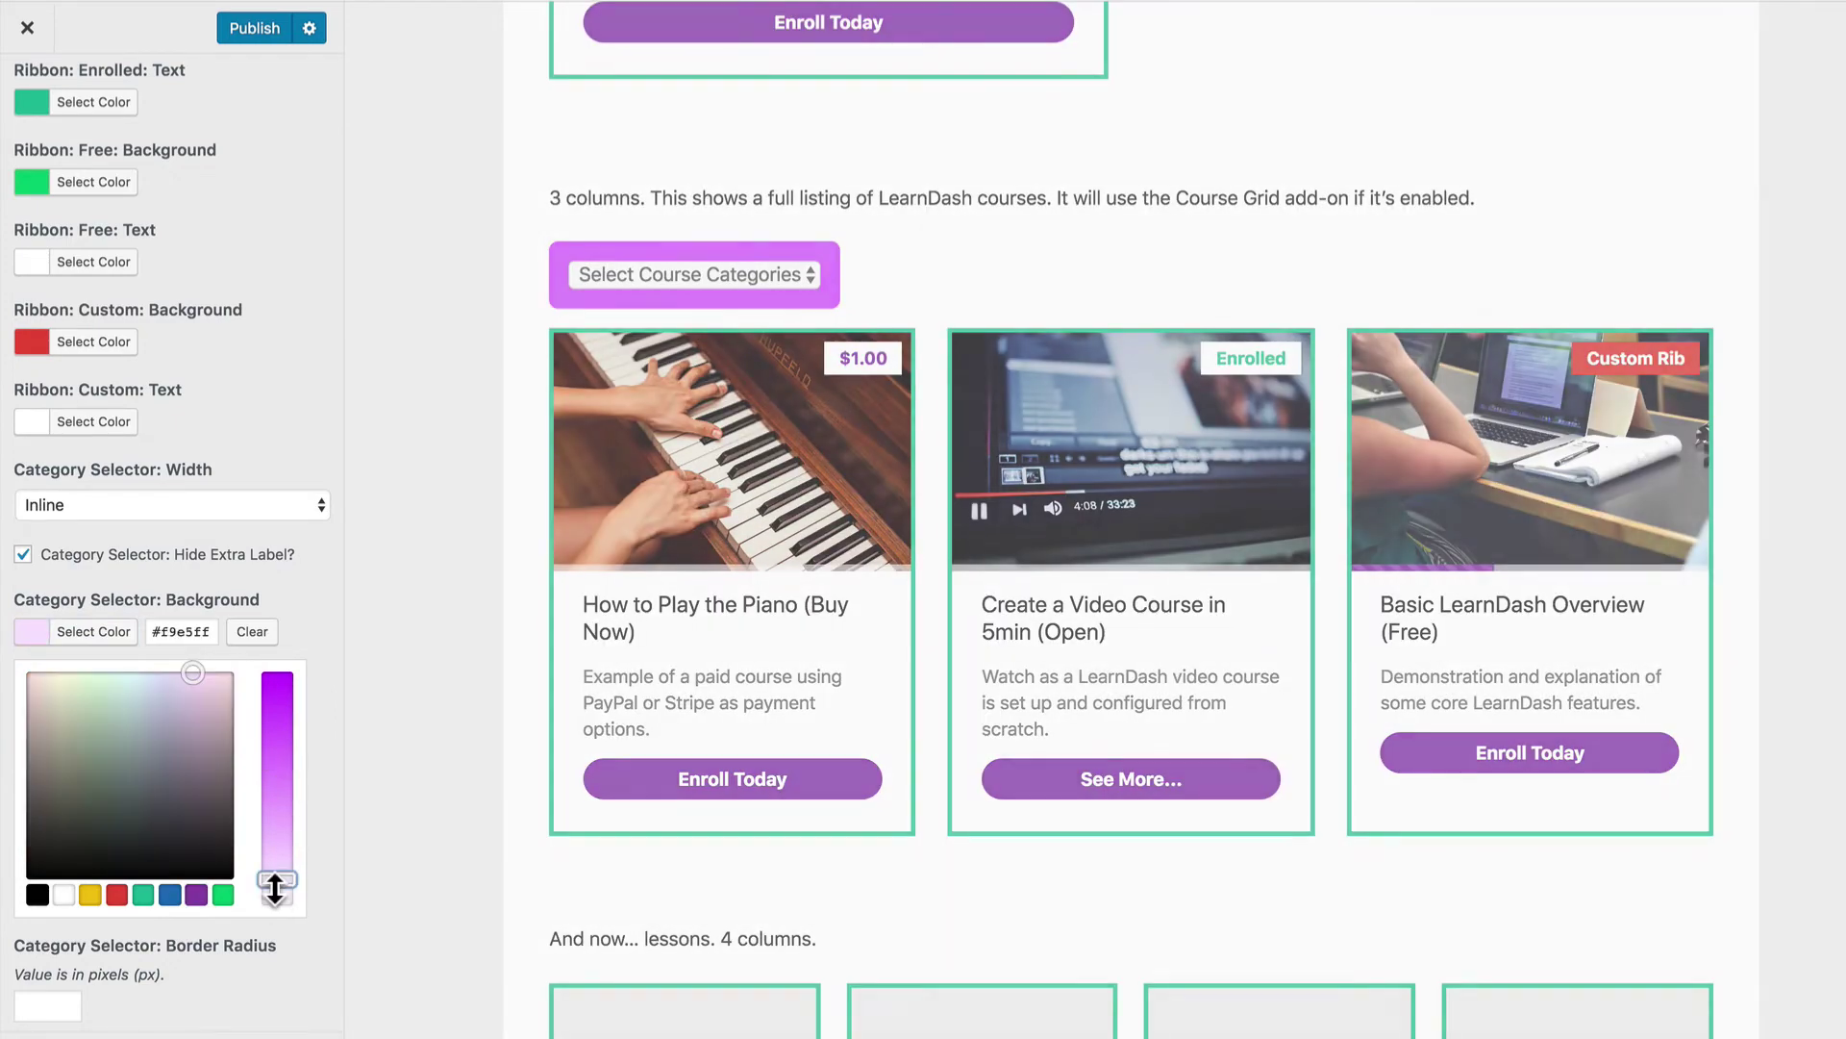
pyautogui.moveTo(286, 890); pyautogui.dragTo(284, 894)
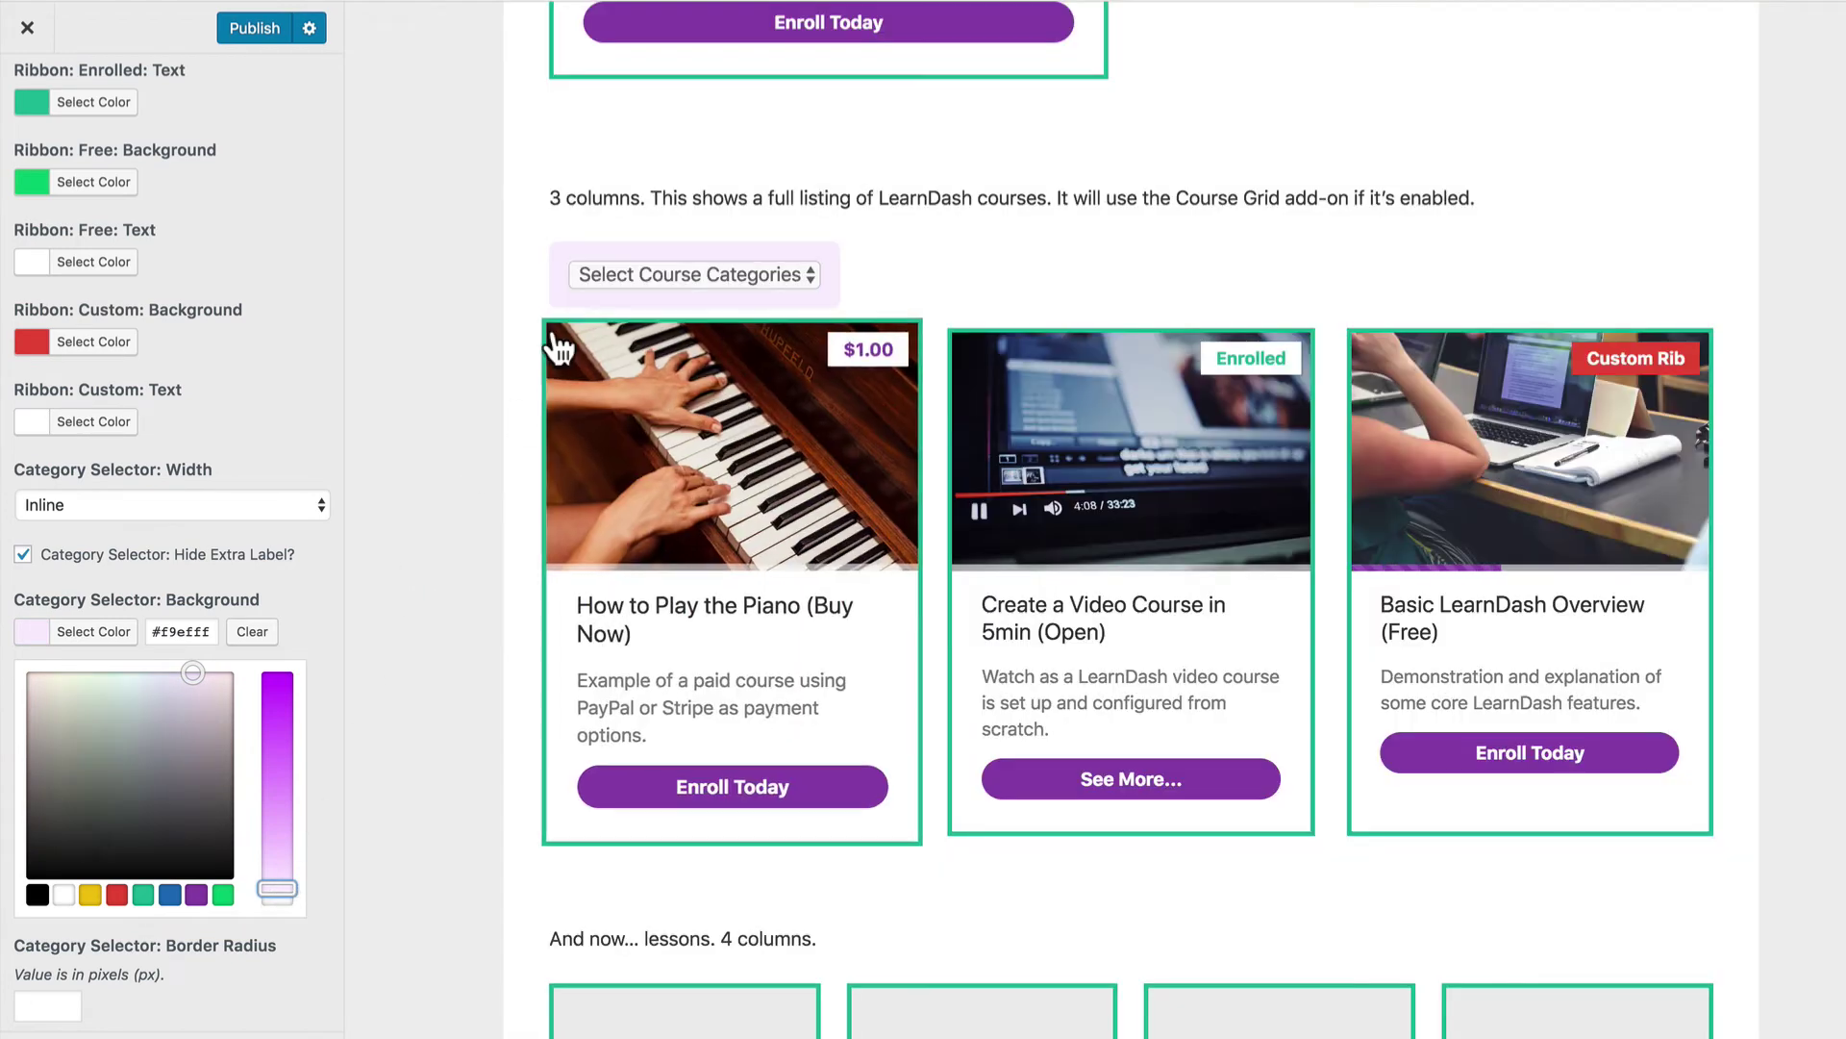
pyautogui.click(132, 626)
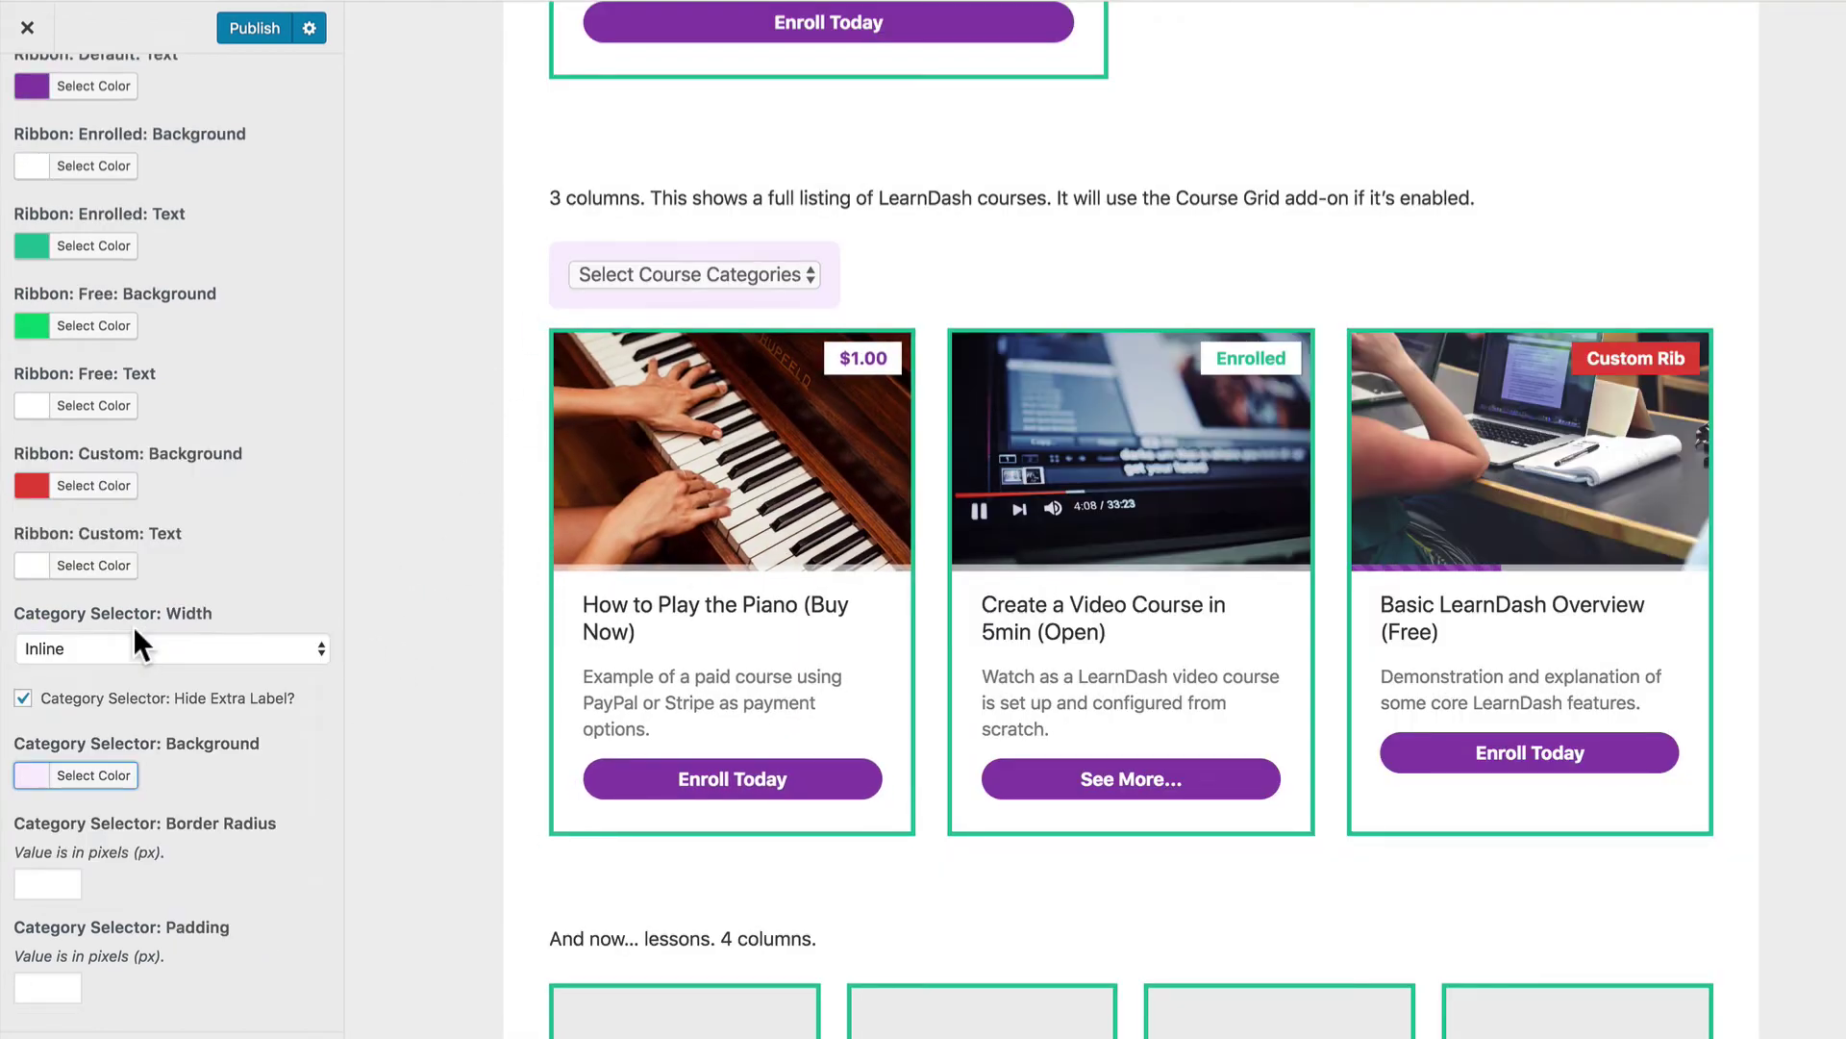
# Set category selector padding to 4px and its border radius to 6px.
pyautogui.click(36, 887)
pyautogui.write('0')
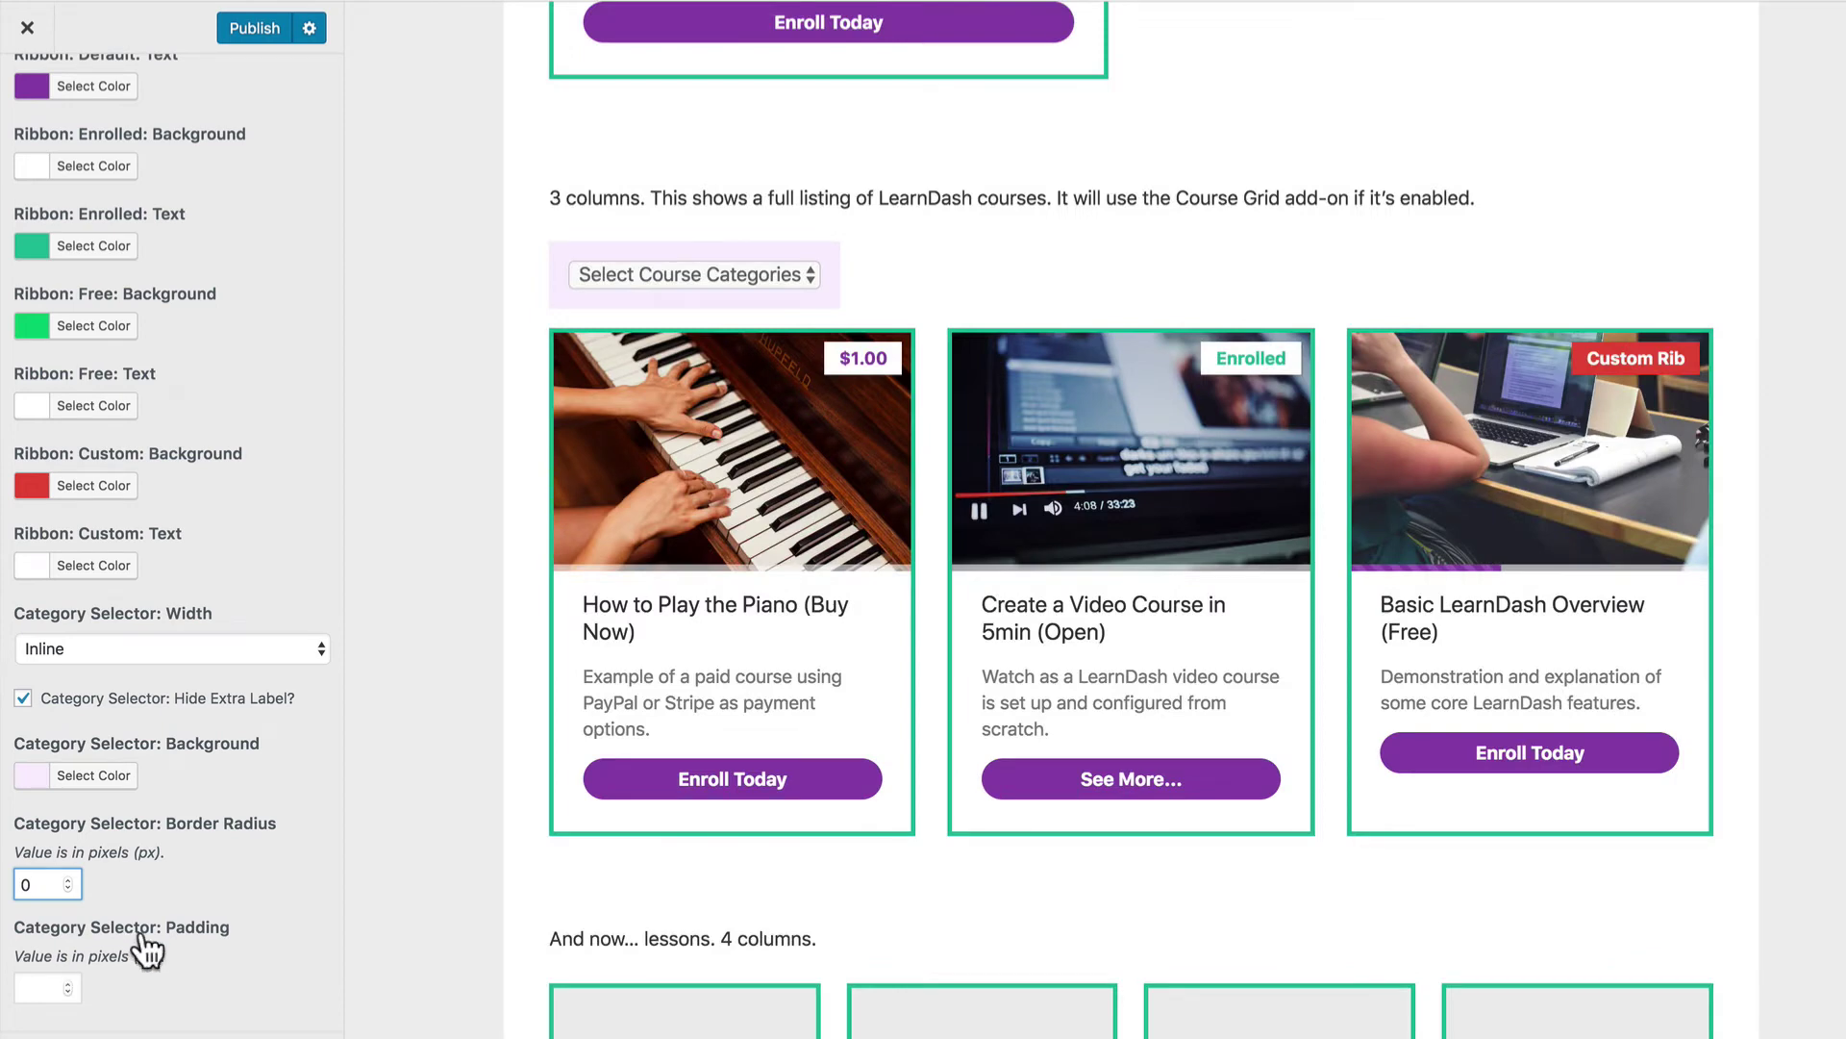
pyautogui.click(223, 840)
pyautogui.click(39, 987)
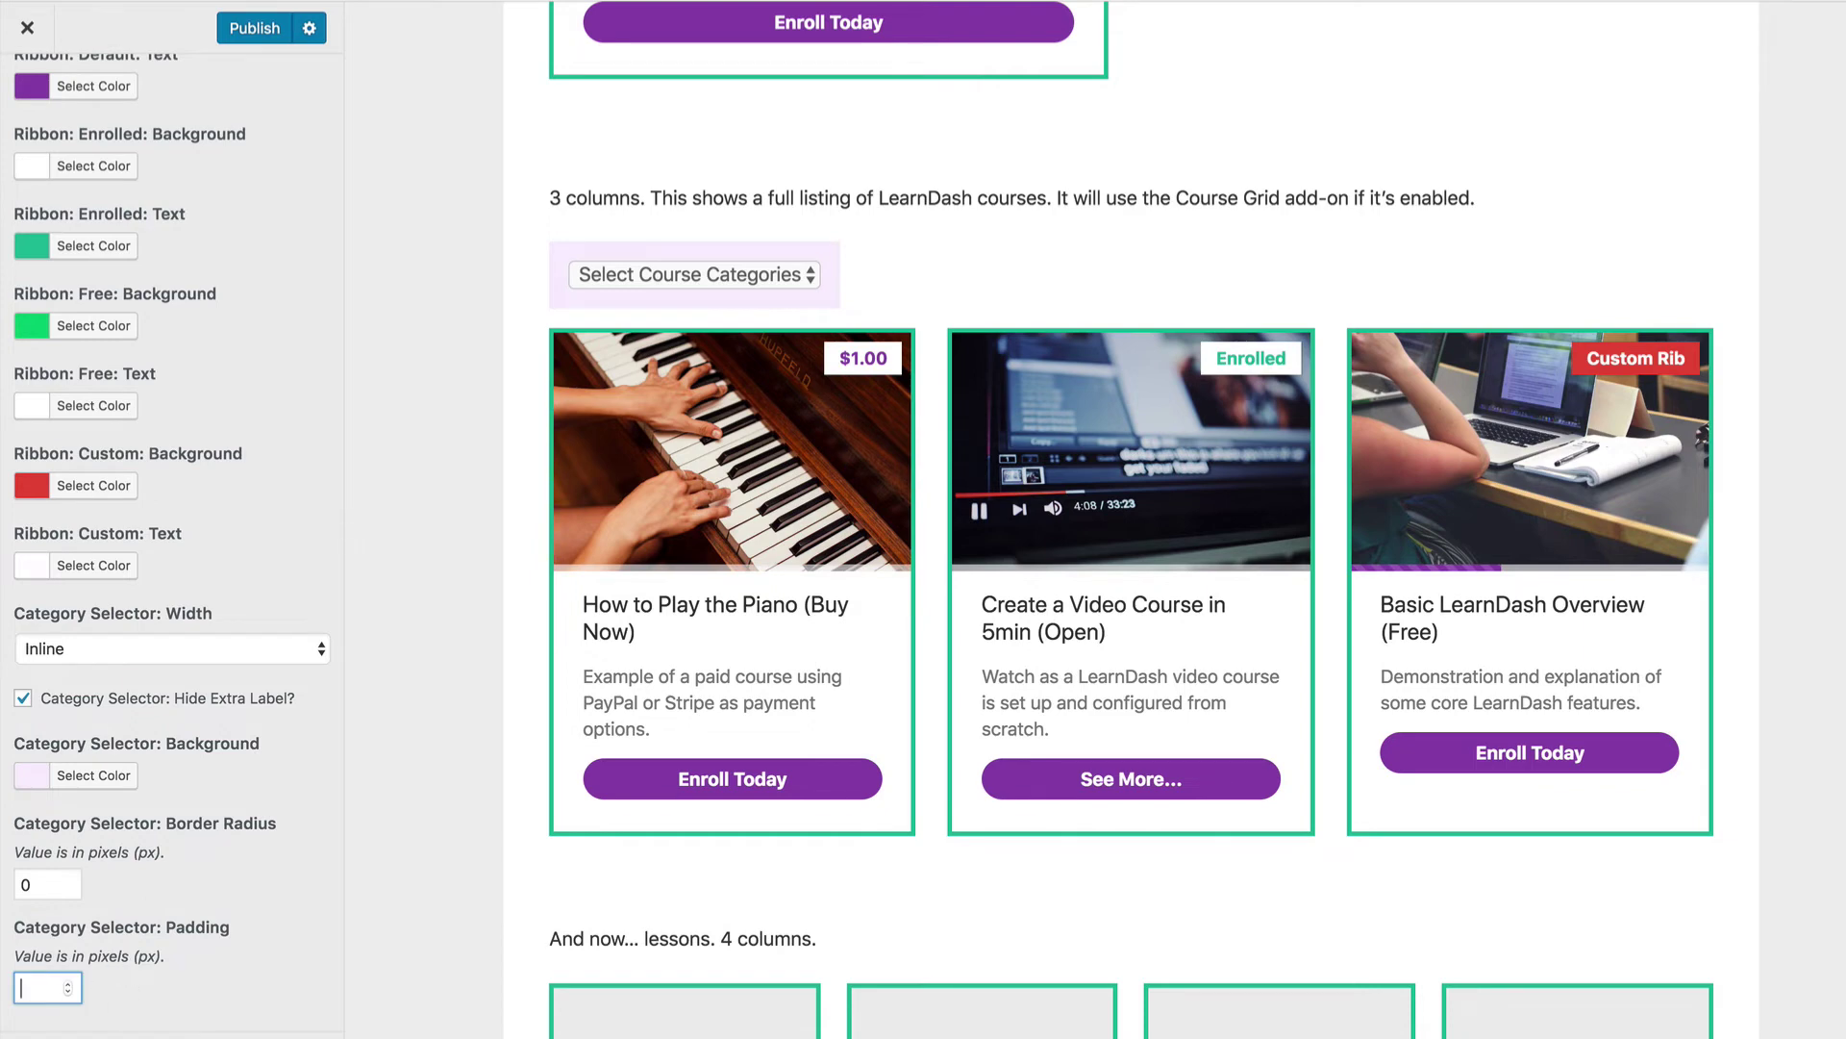
pyautogui.write('4')
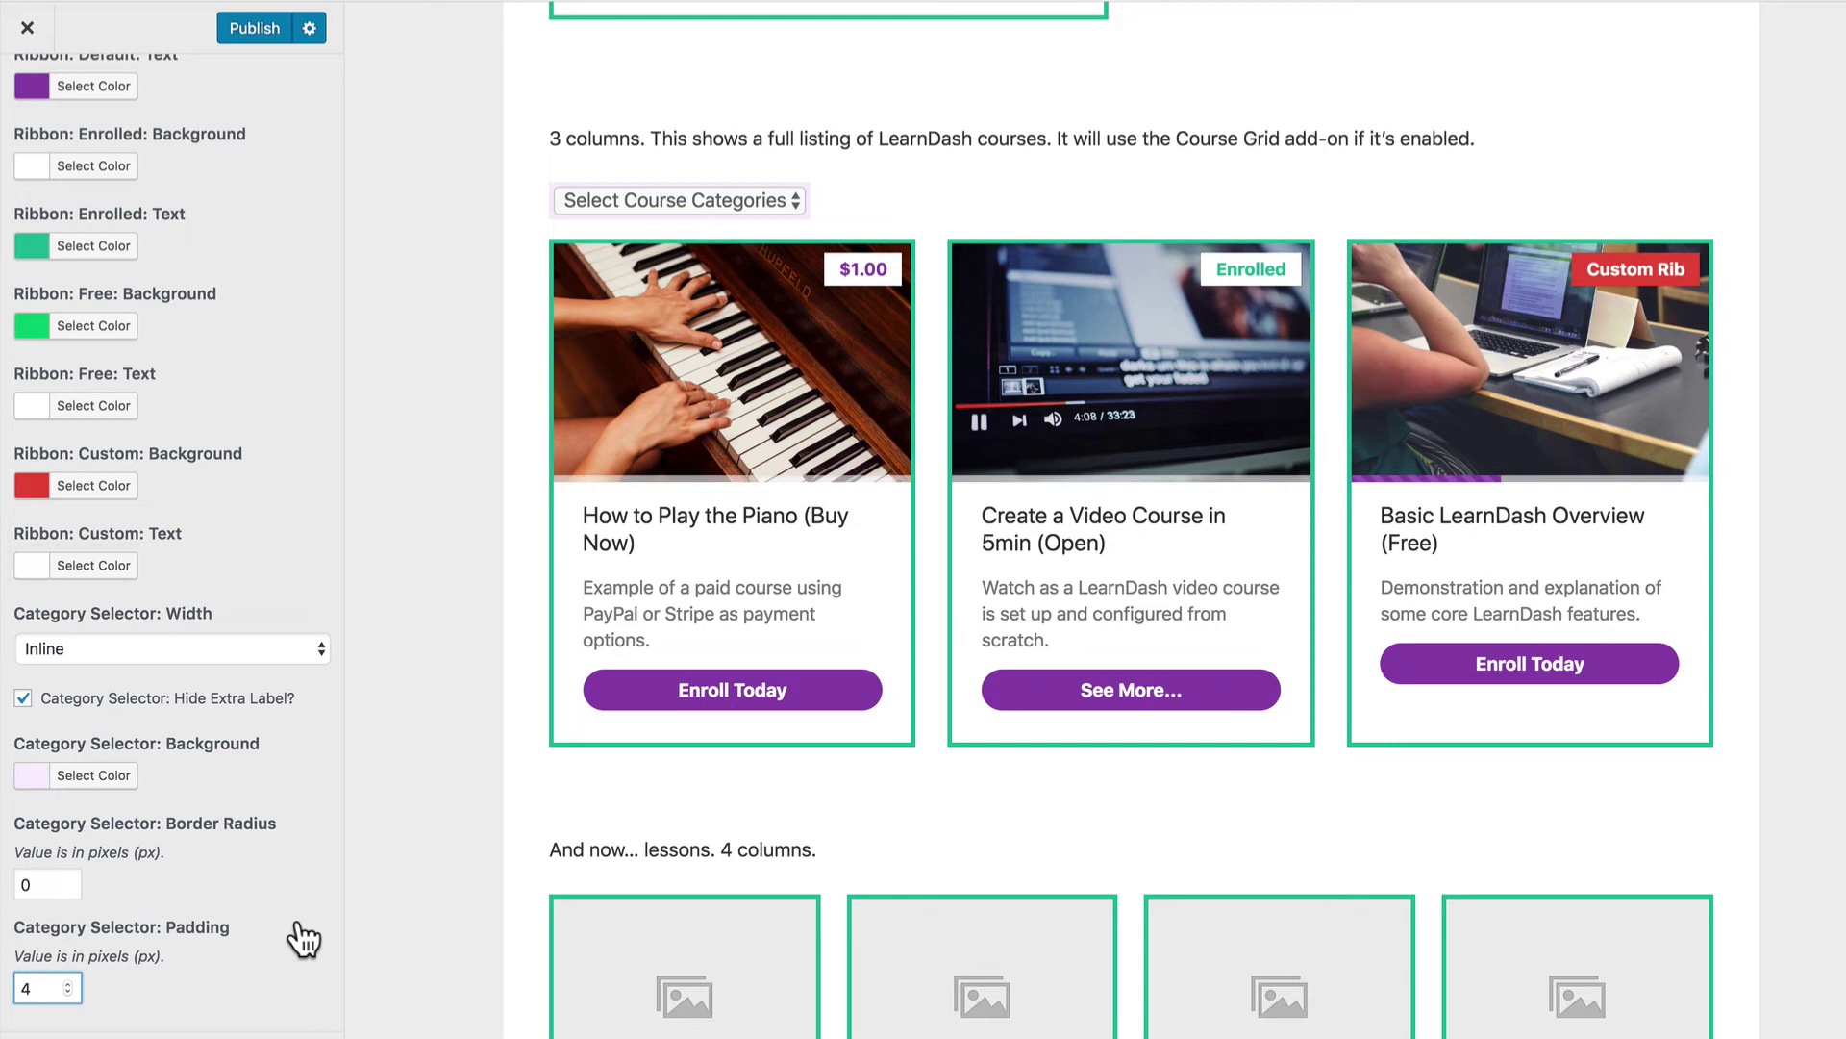
pyautogui.moveTo(48, 883); pyautogui.dragTo(6, 888)
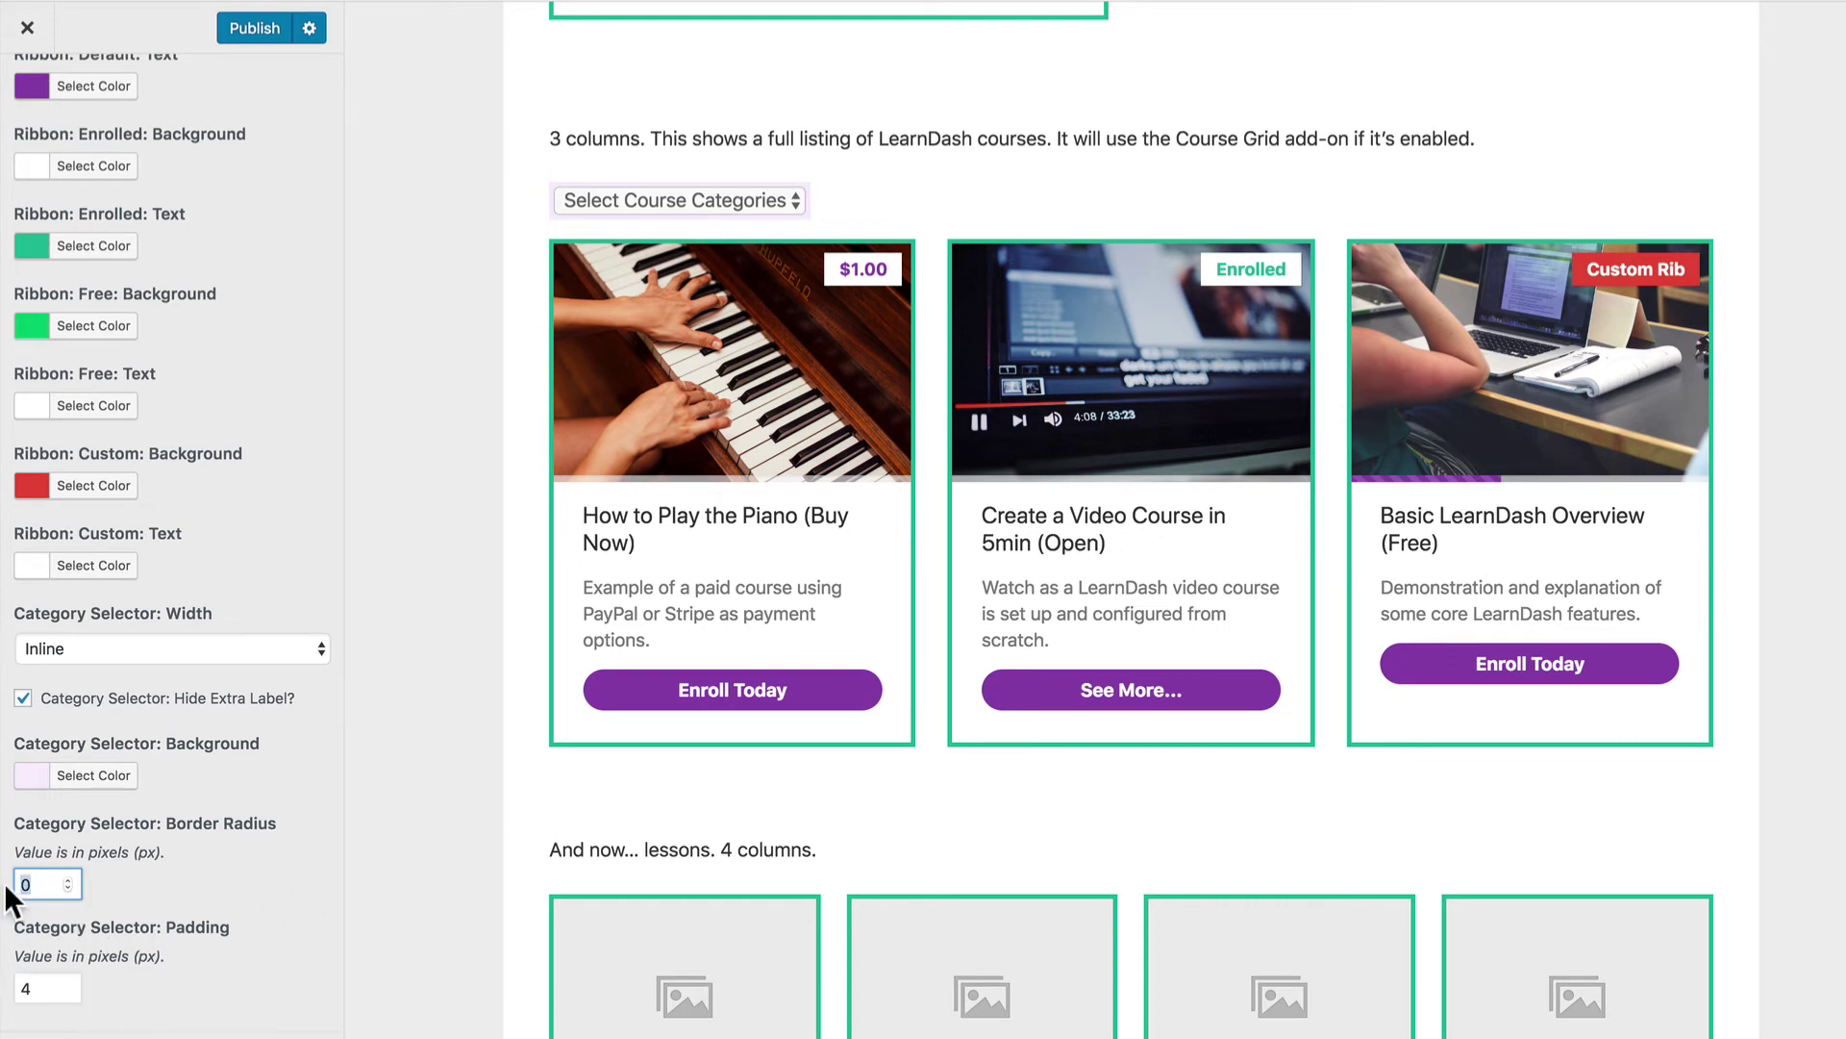
pyautogui.write('6')
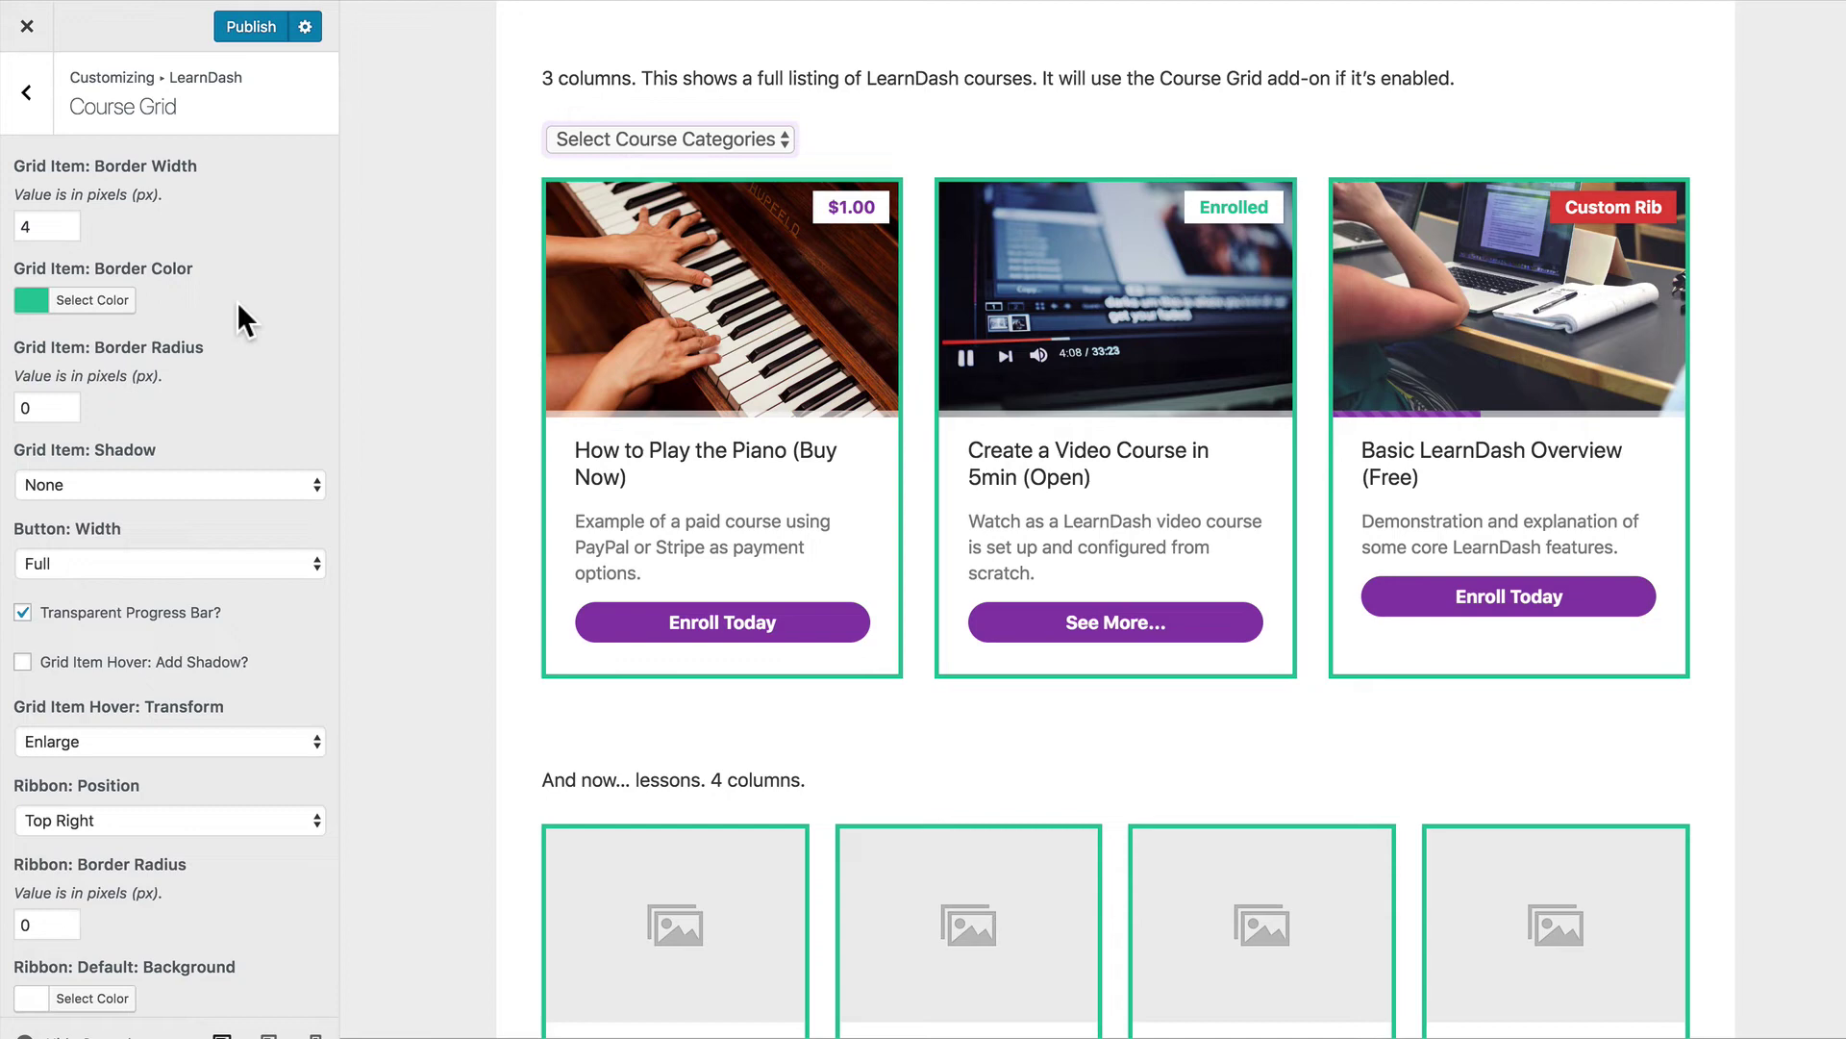
# Set Grid Item: Border Width to 0 and Grid Item: Shadow to Default.
pyautogui.click(37, 227)
pyautogui.press('BackSpace')
pyautogui.write('0')
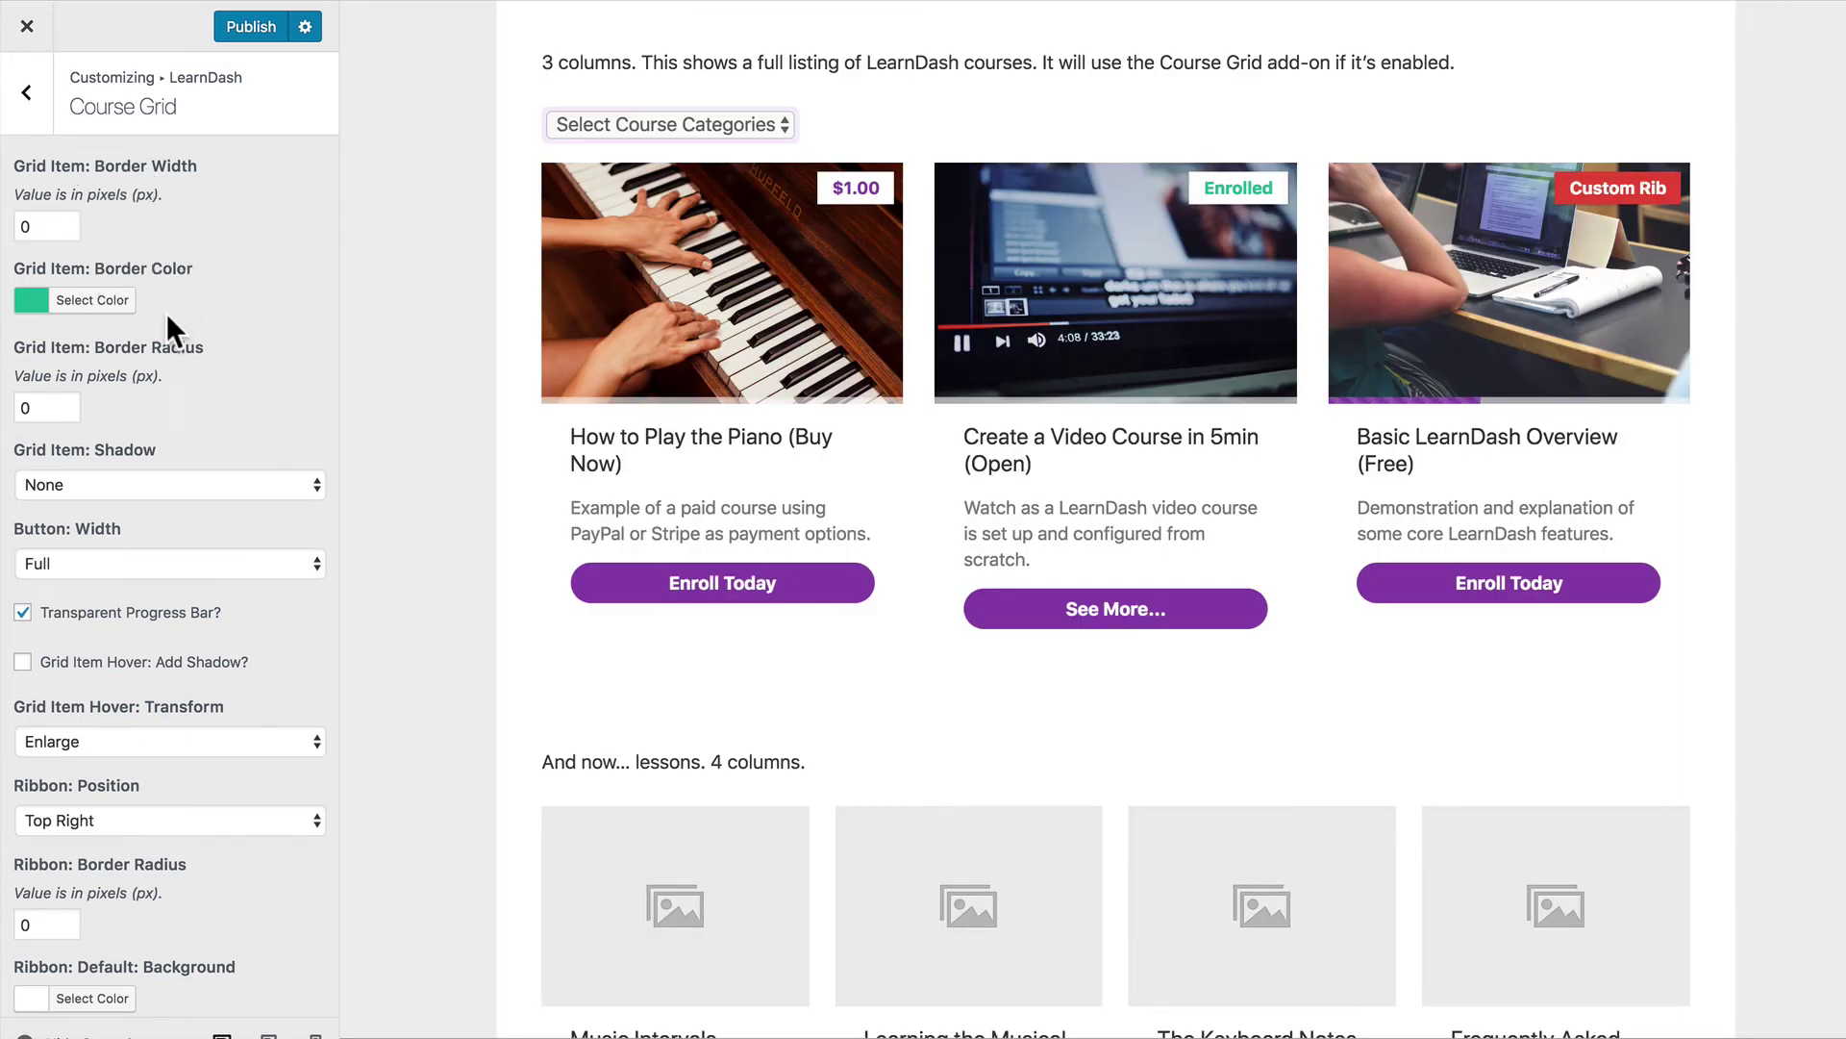
pyautogui.scroll(-3, 197, 371)
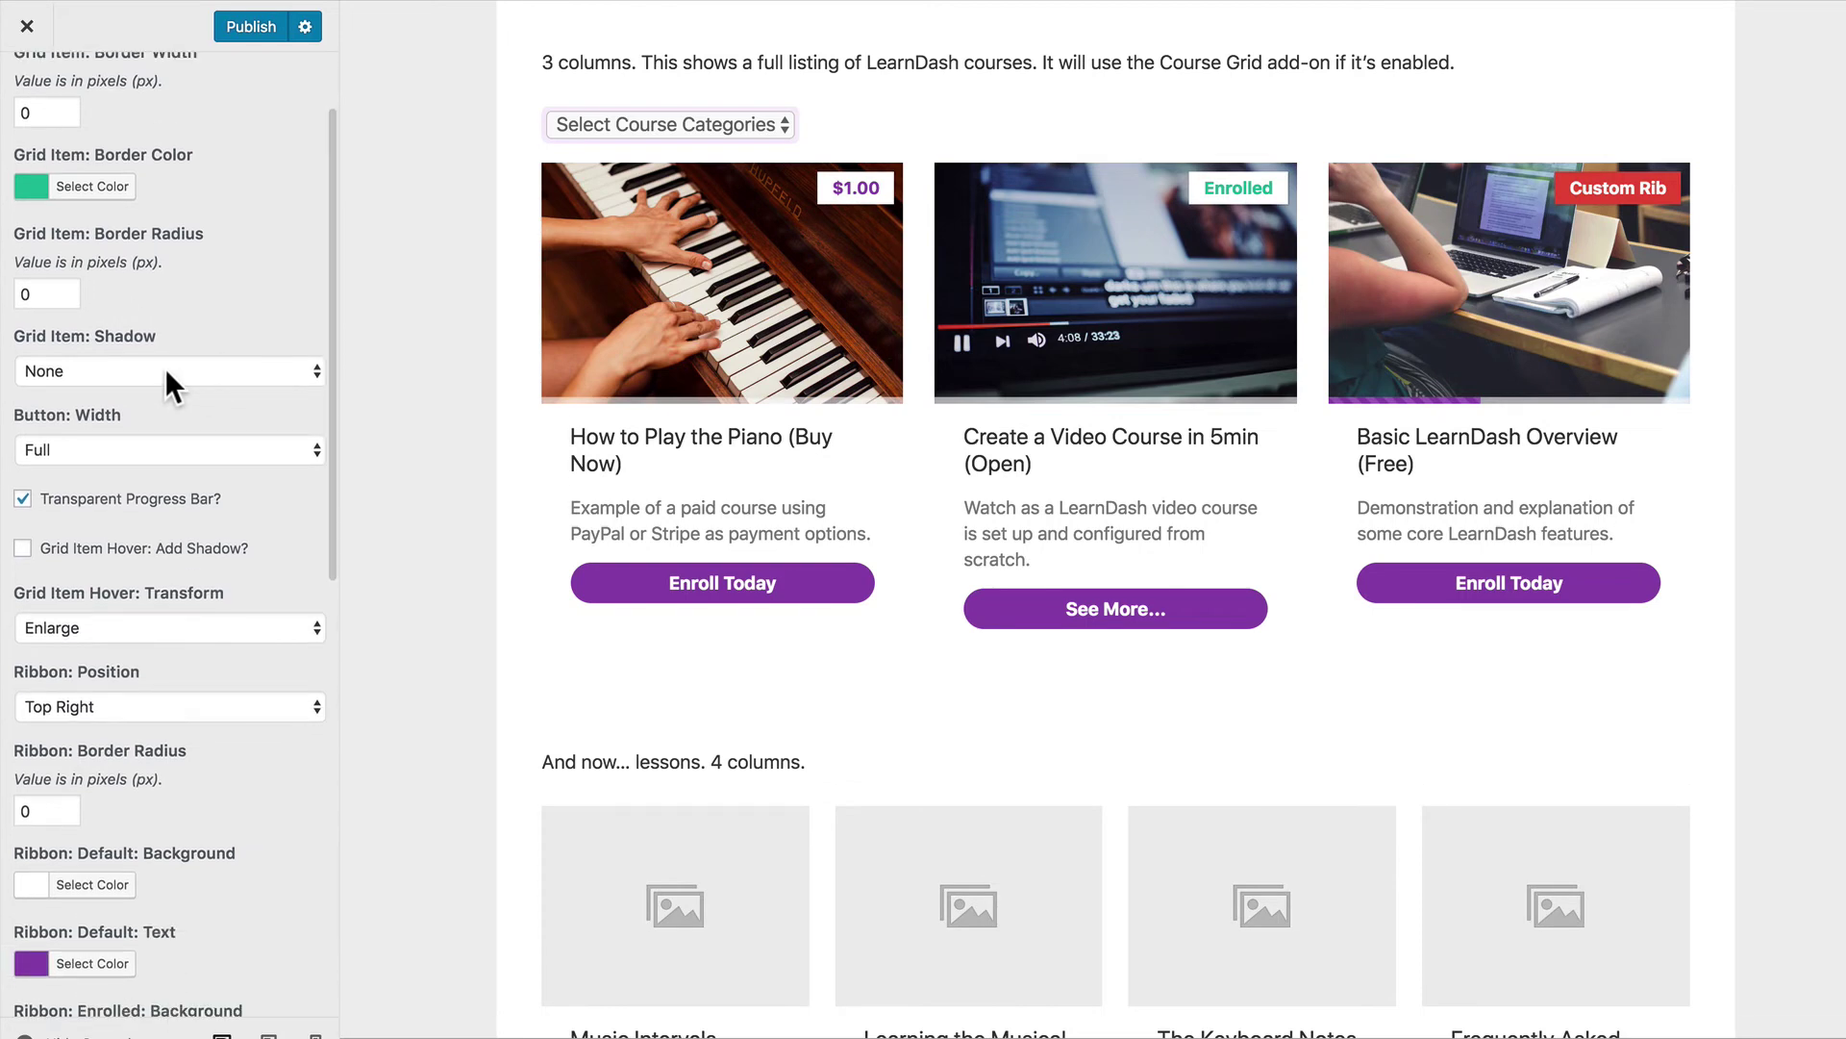
pyautogui.click(164, 370)
pyautogui.click(148, 389)
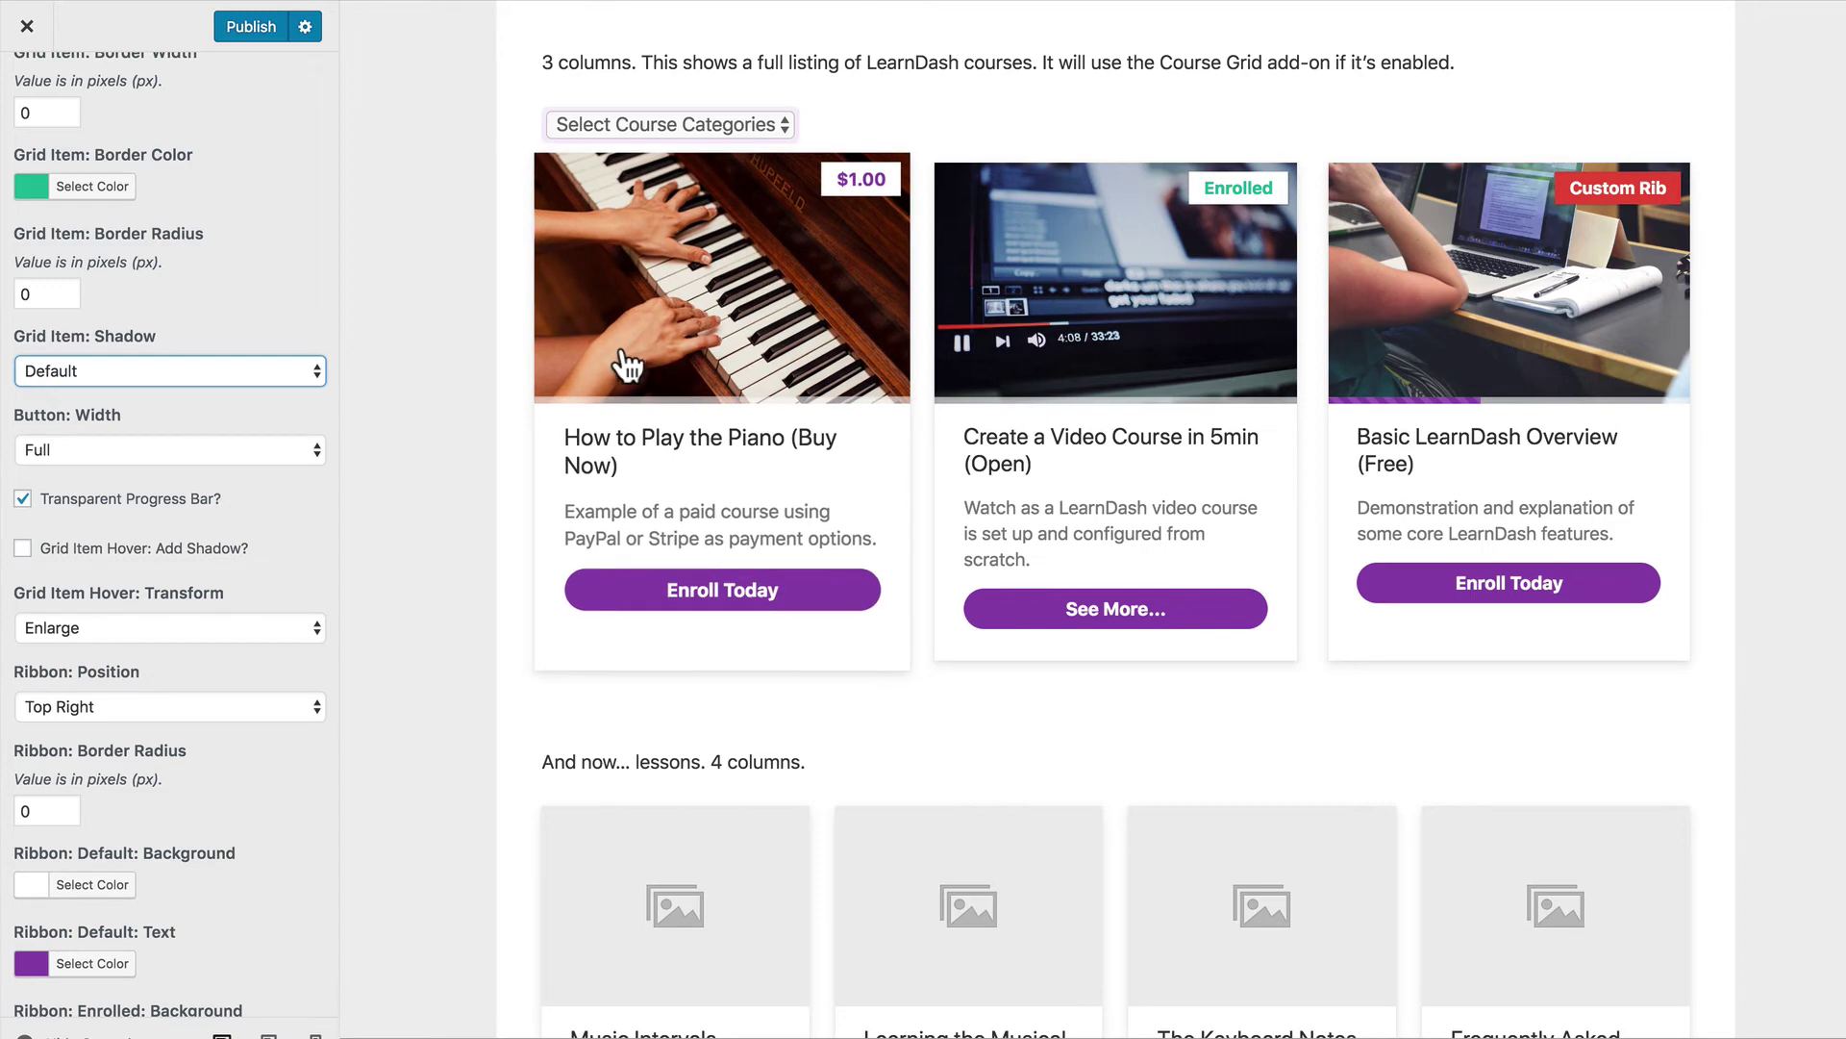
# Give course cards a shadow and a Lift transform on hover, and set the static shadow to None.
pyautogui.click(85, 550)
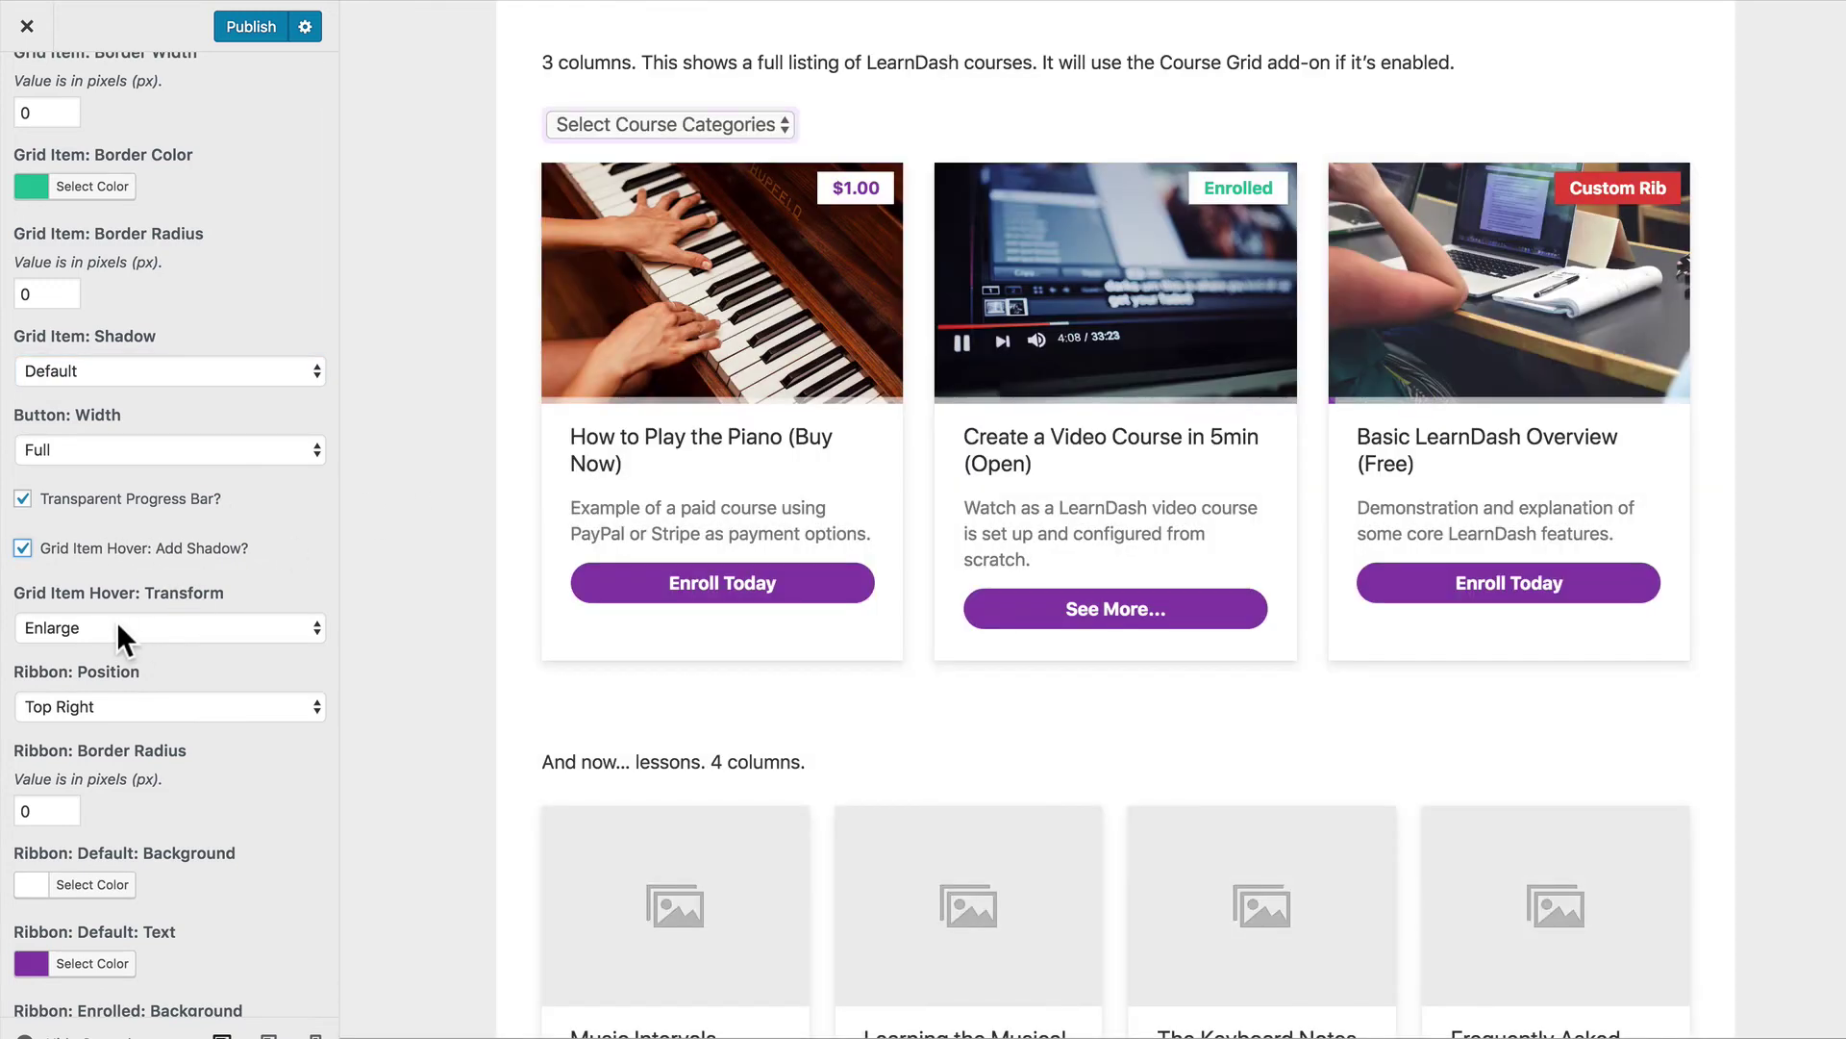
pyautogui.click(117, 625)
pyautogui.click(129, 604)
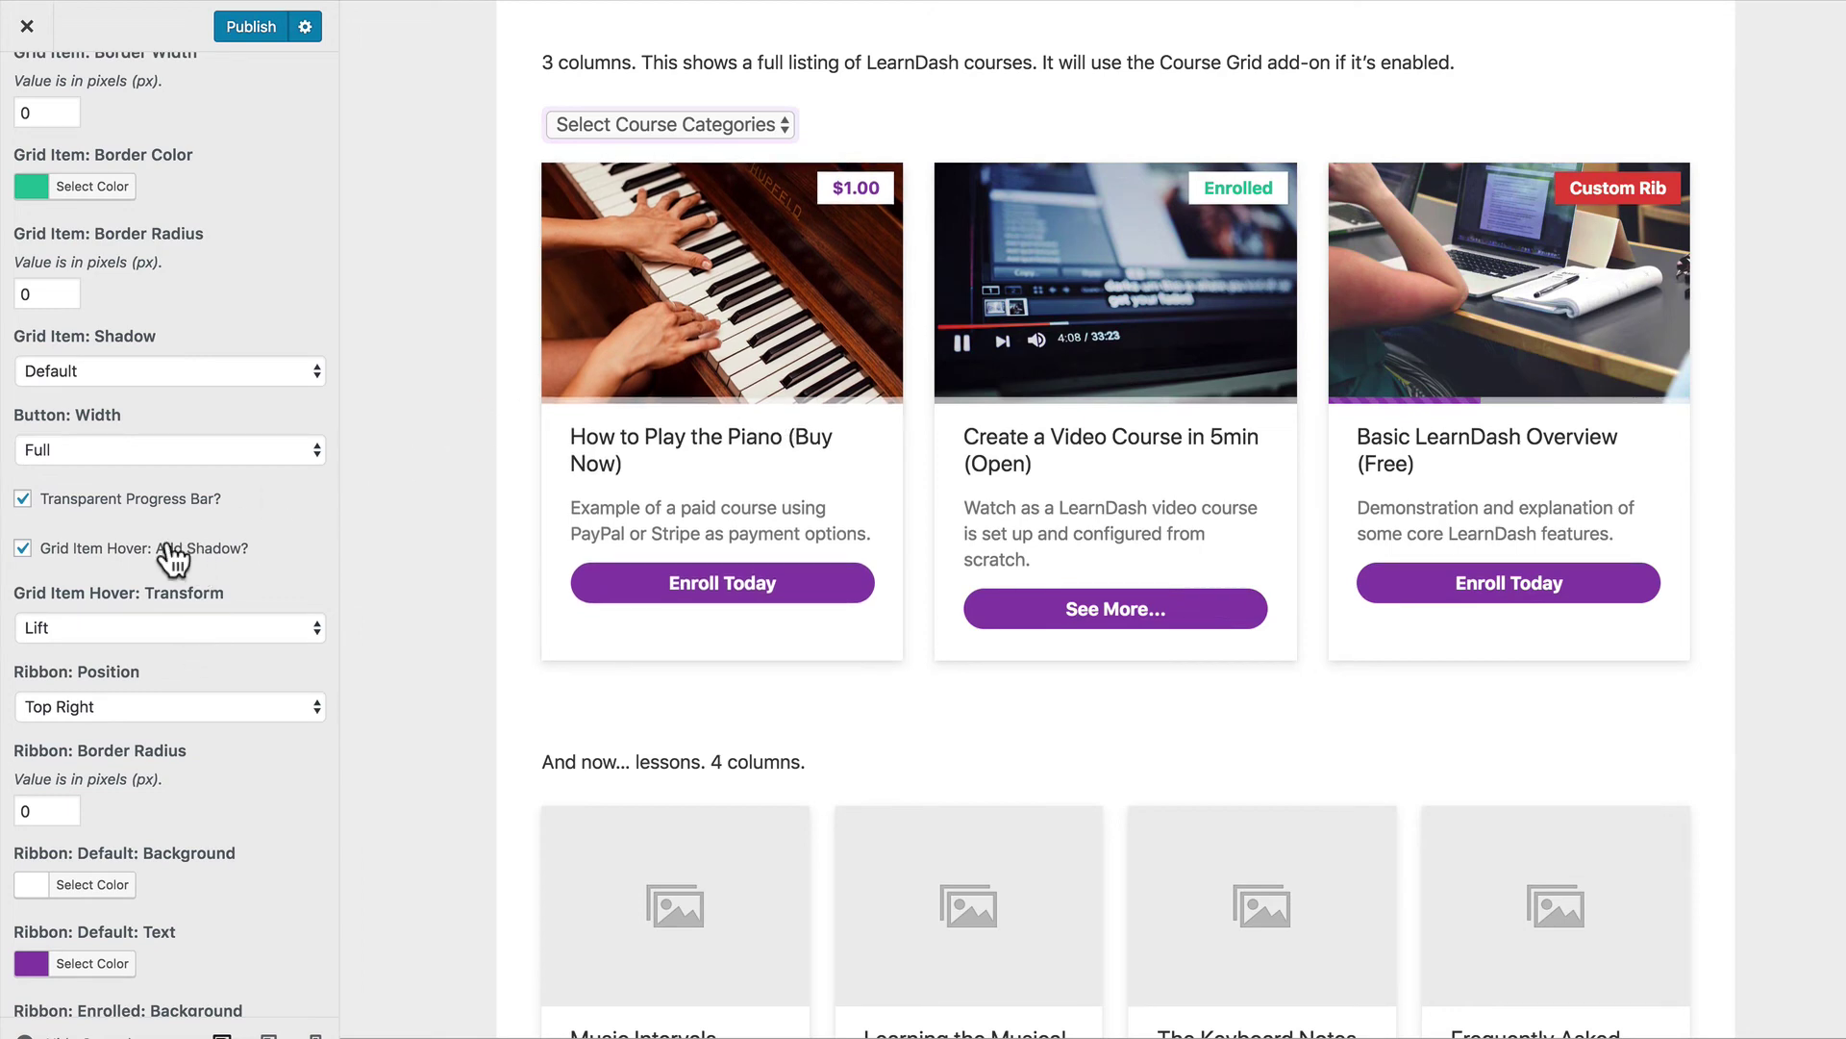
pyautogui.click(167, 370)
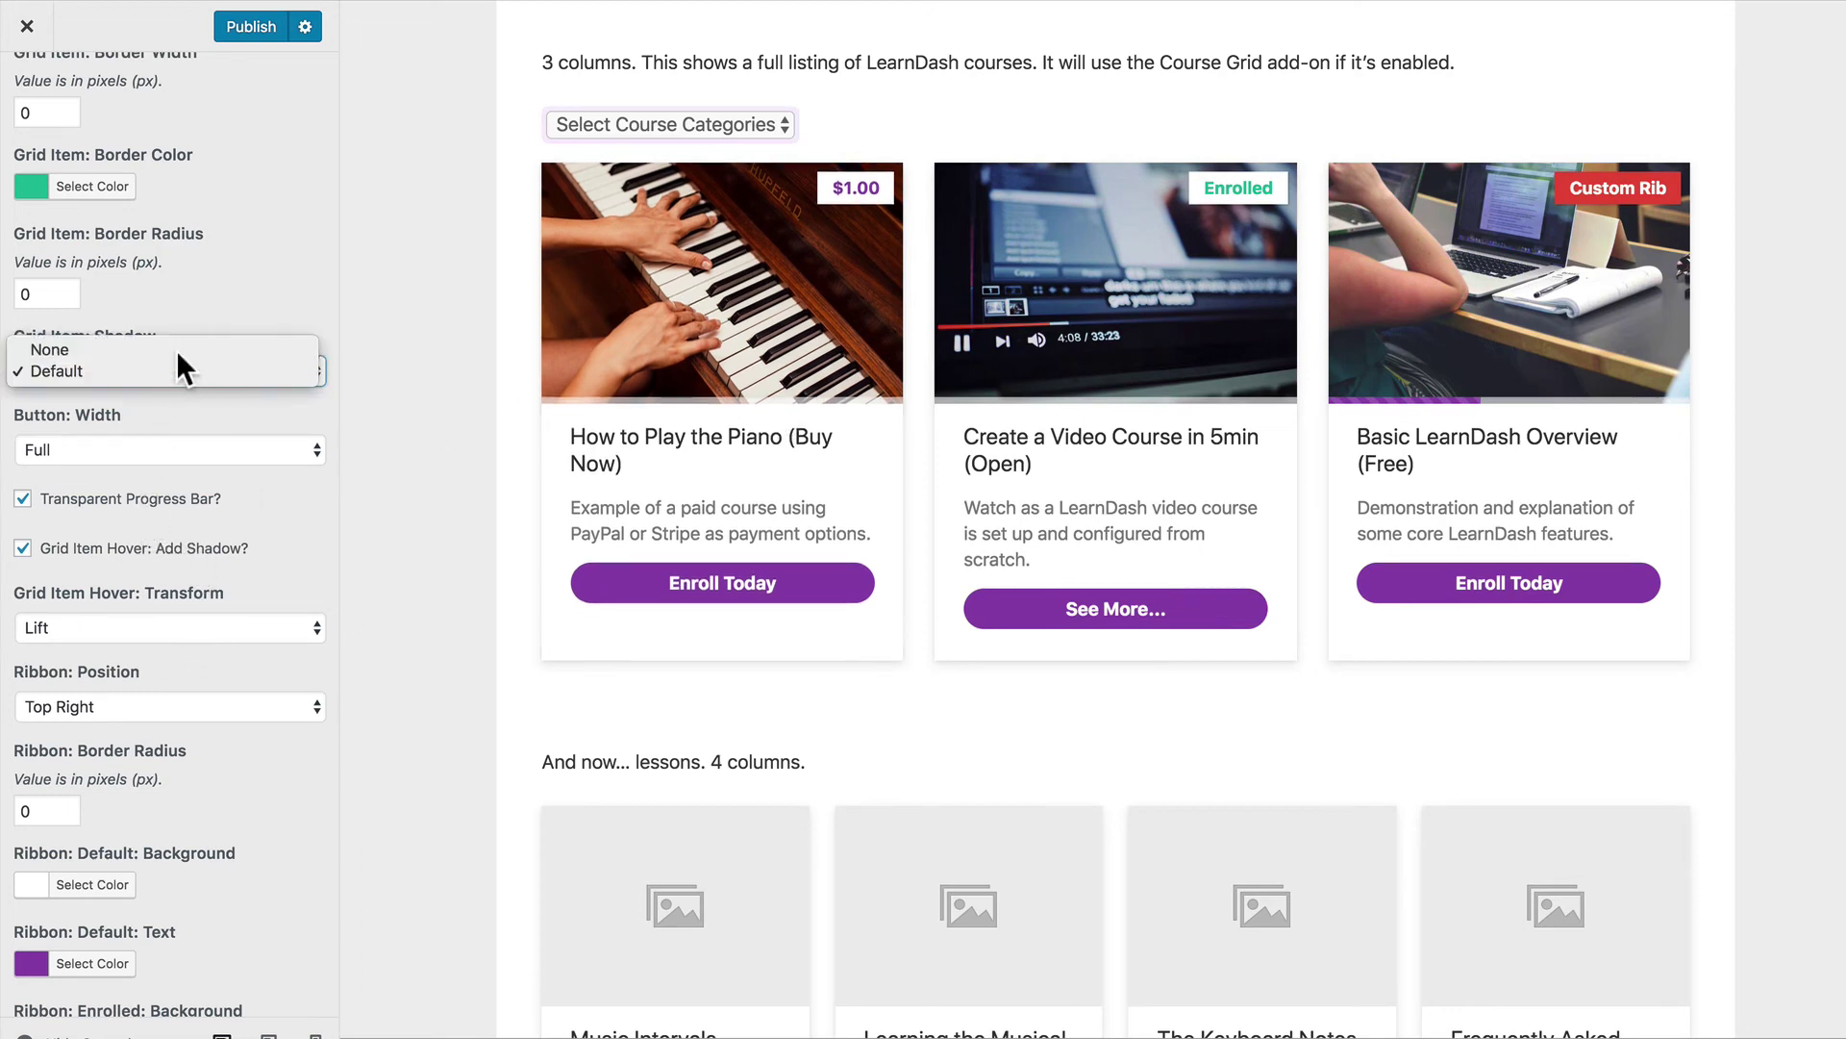
pyautogui.click(176, 350)
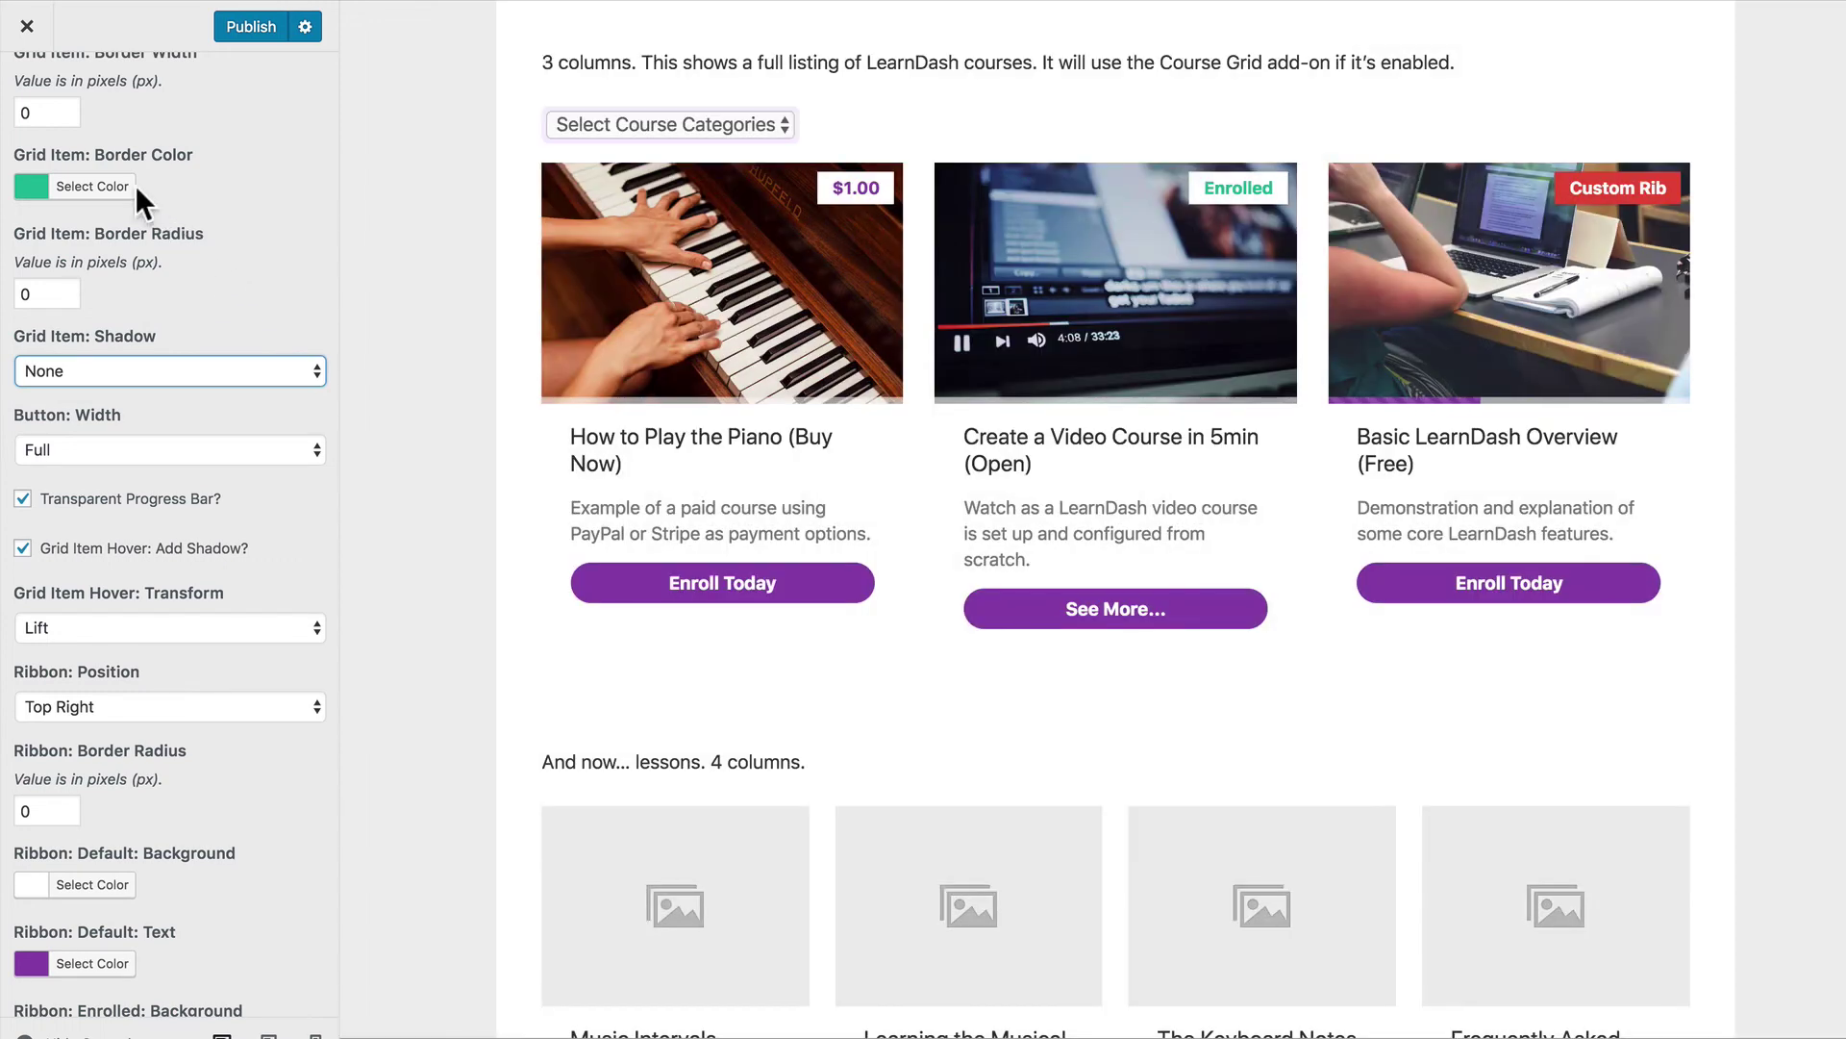
# Give the course card borders a faint light gray color and a width of 1.
pyautogui.click(97, 186)
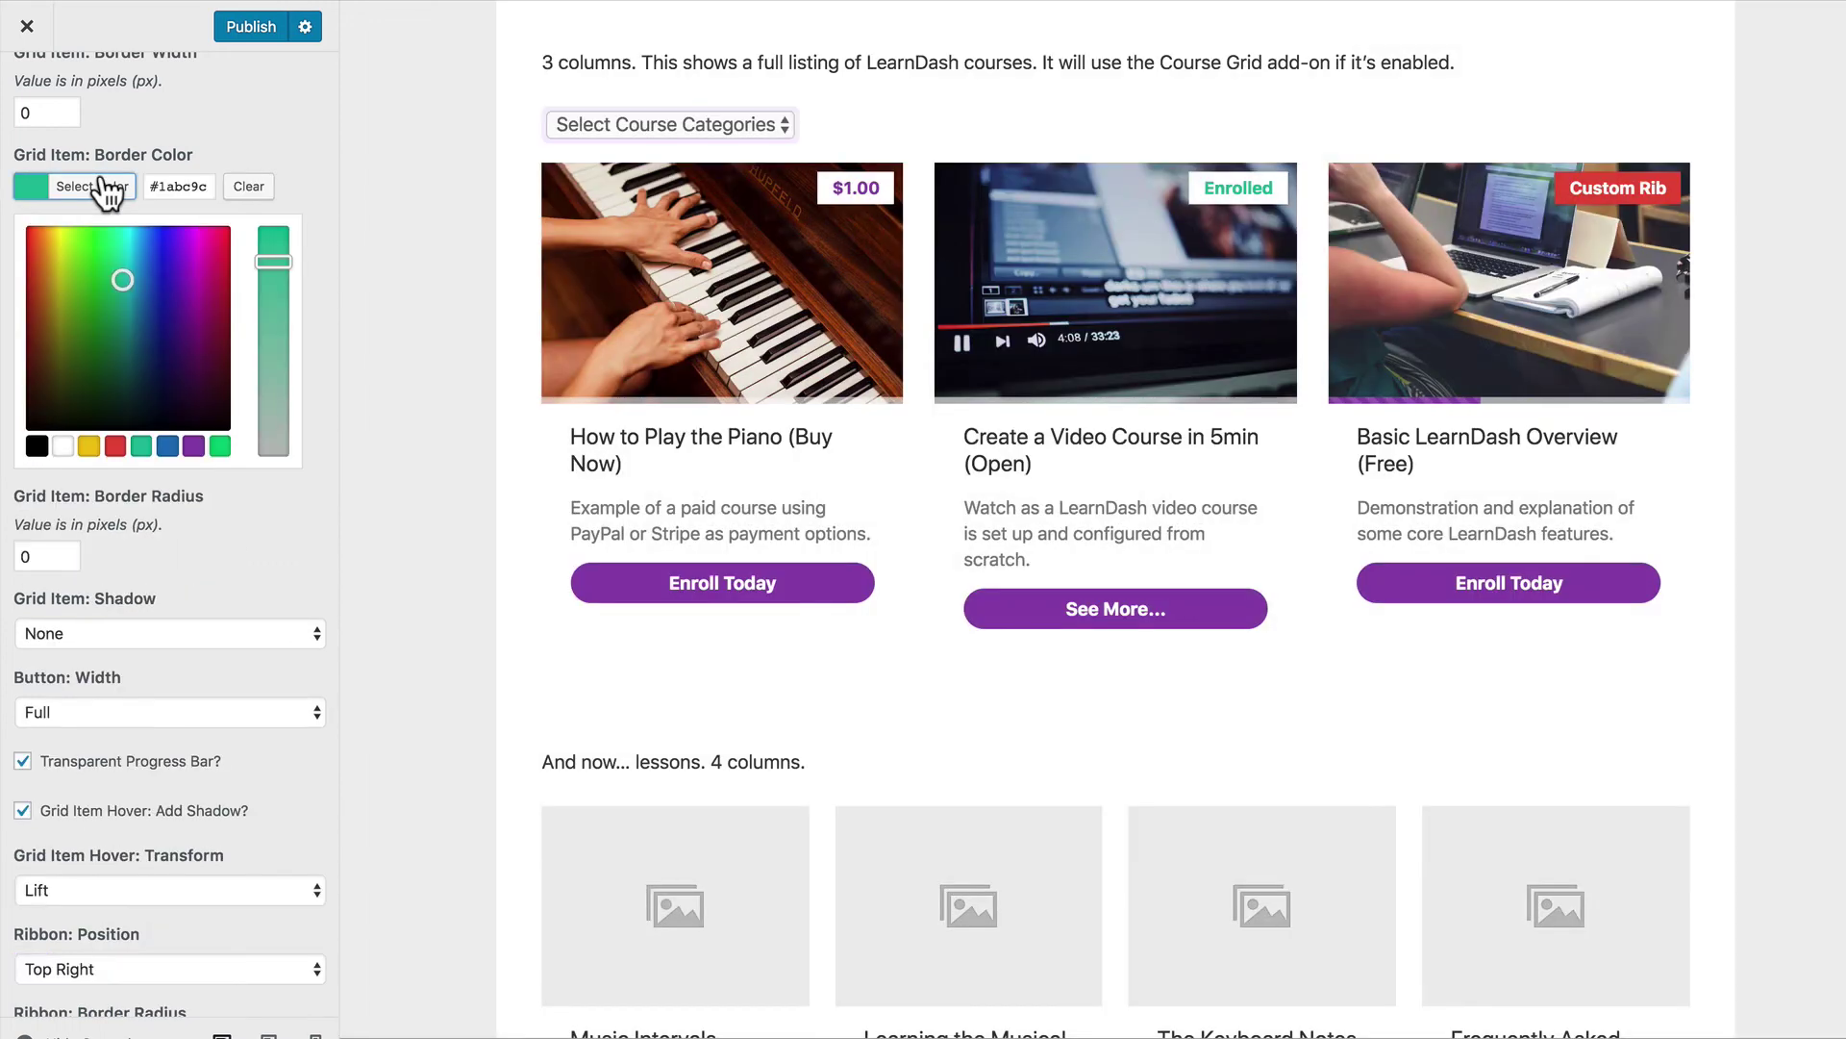
pyautogui.click(37, 437)
pyautogui.click(19, 241)
pyautogui.moveTo(19, 241); pyautogui.dragTo(17, 234)
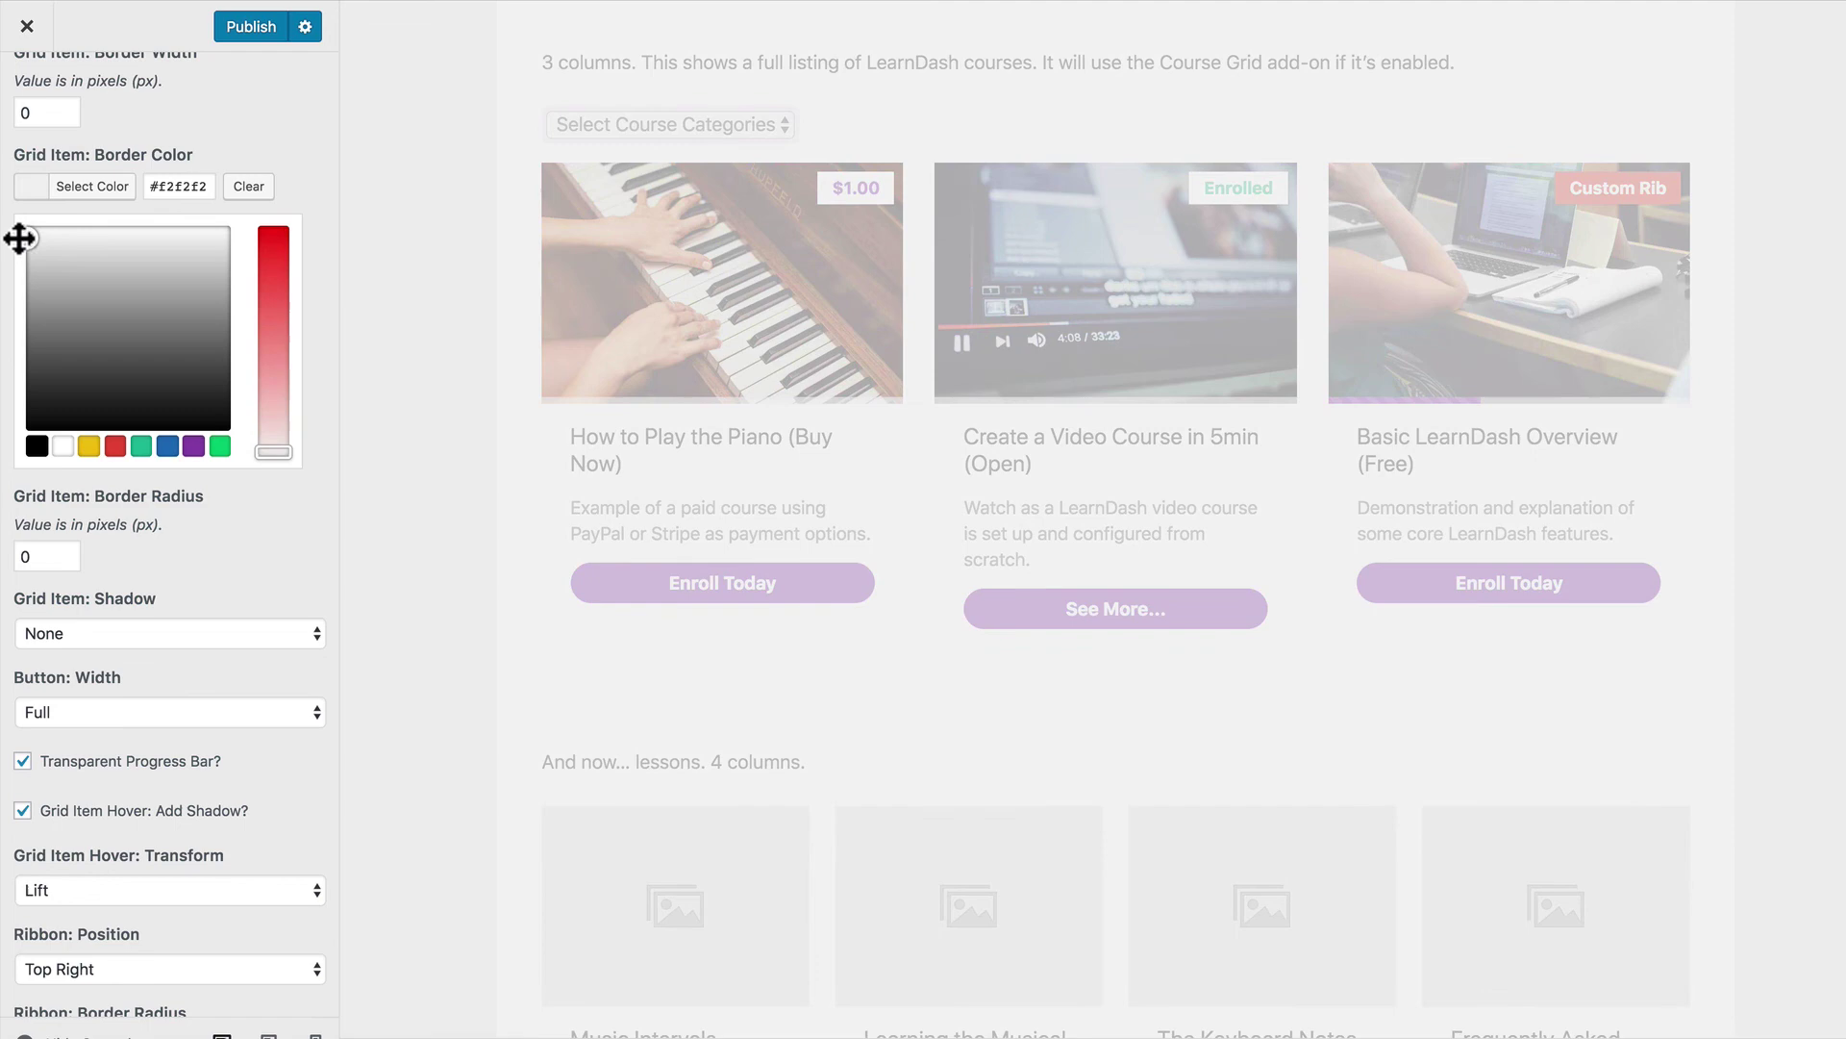
pyautogui.click(33, 114)
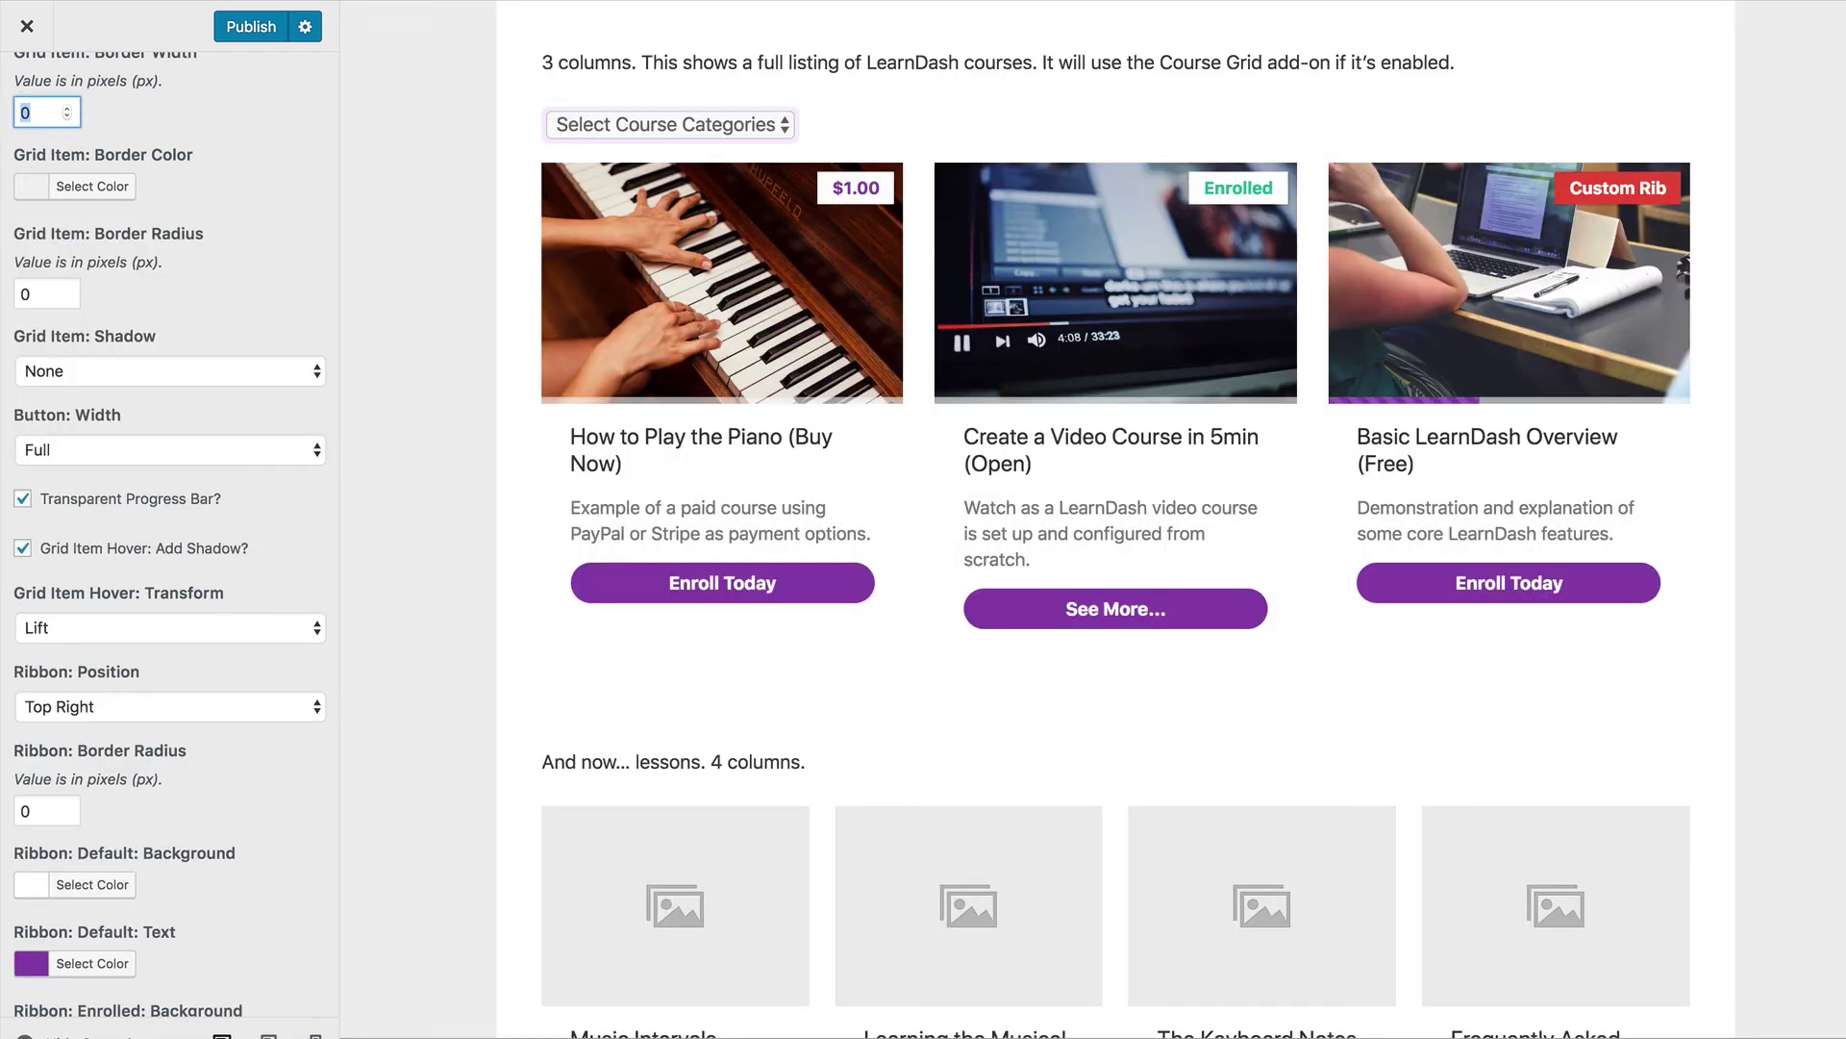
pyautogui.press('BackSpace')
pyautogui.write('1')
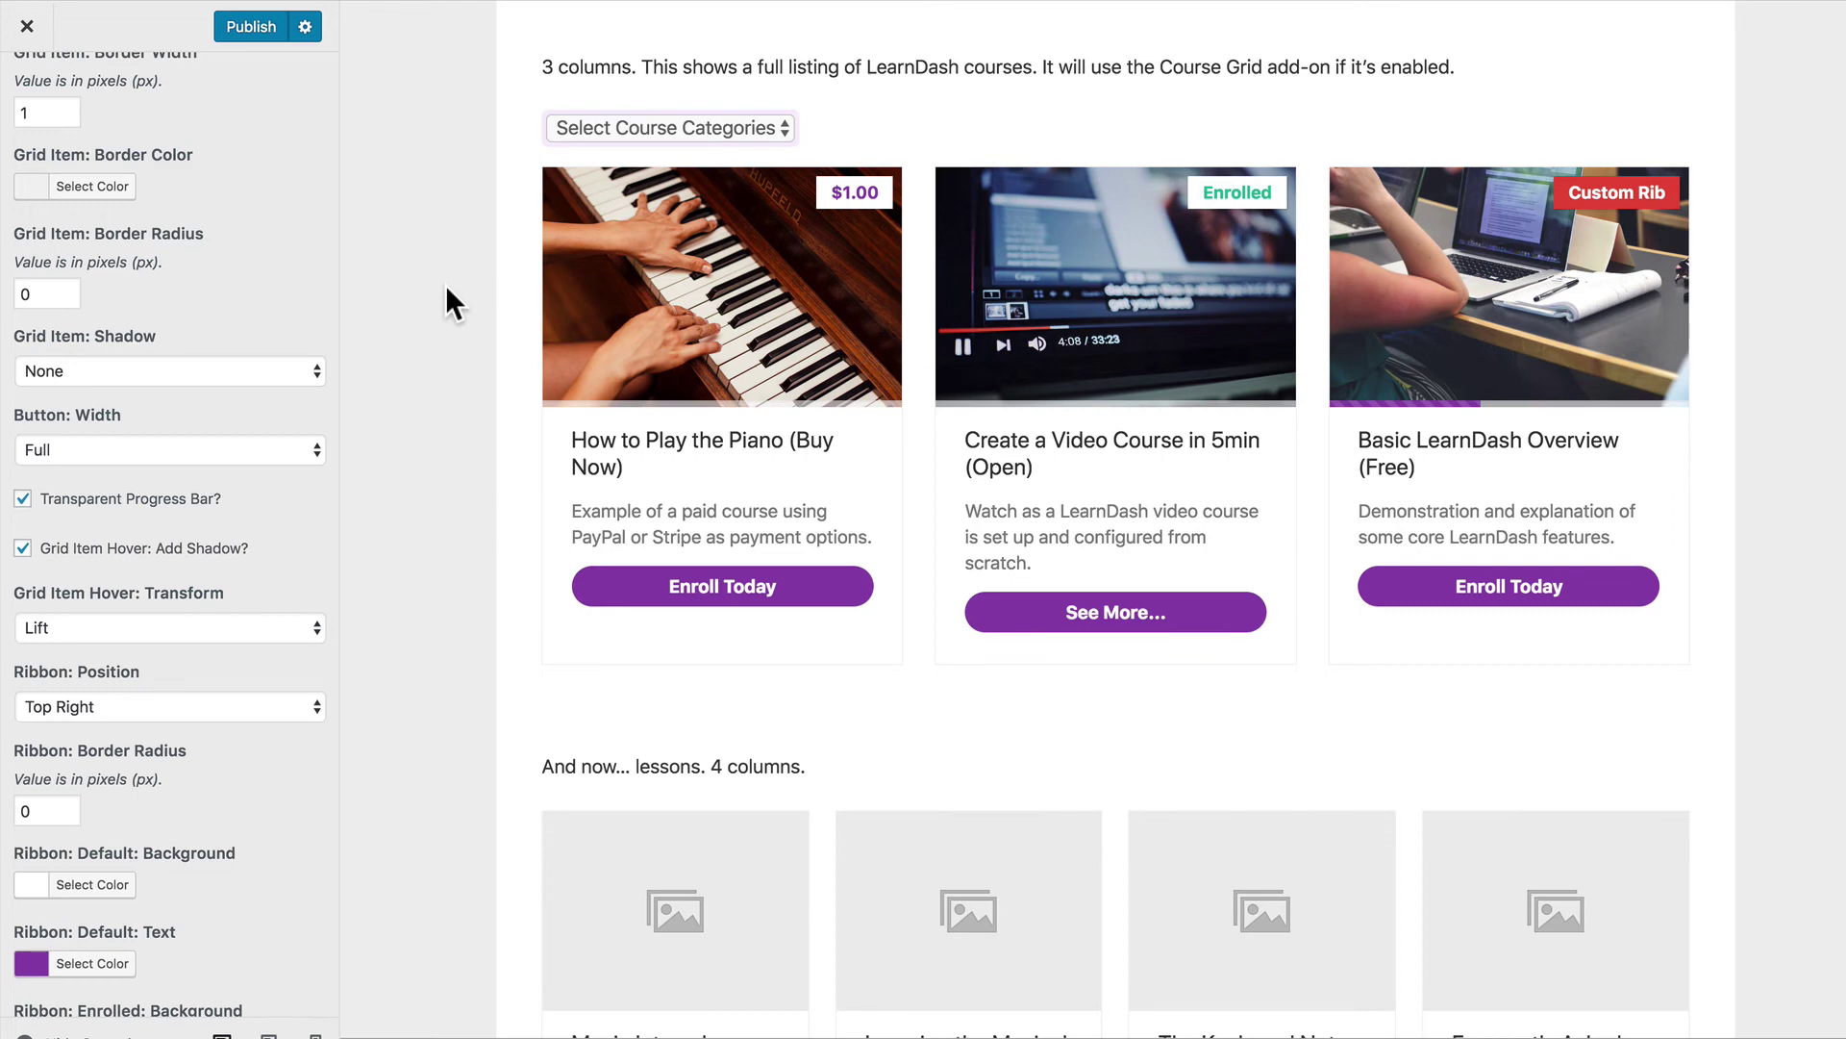
pyautogui.scroll(-5, 446, 285)
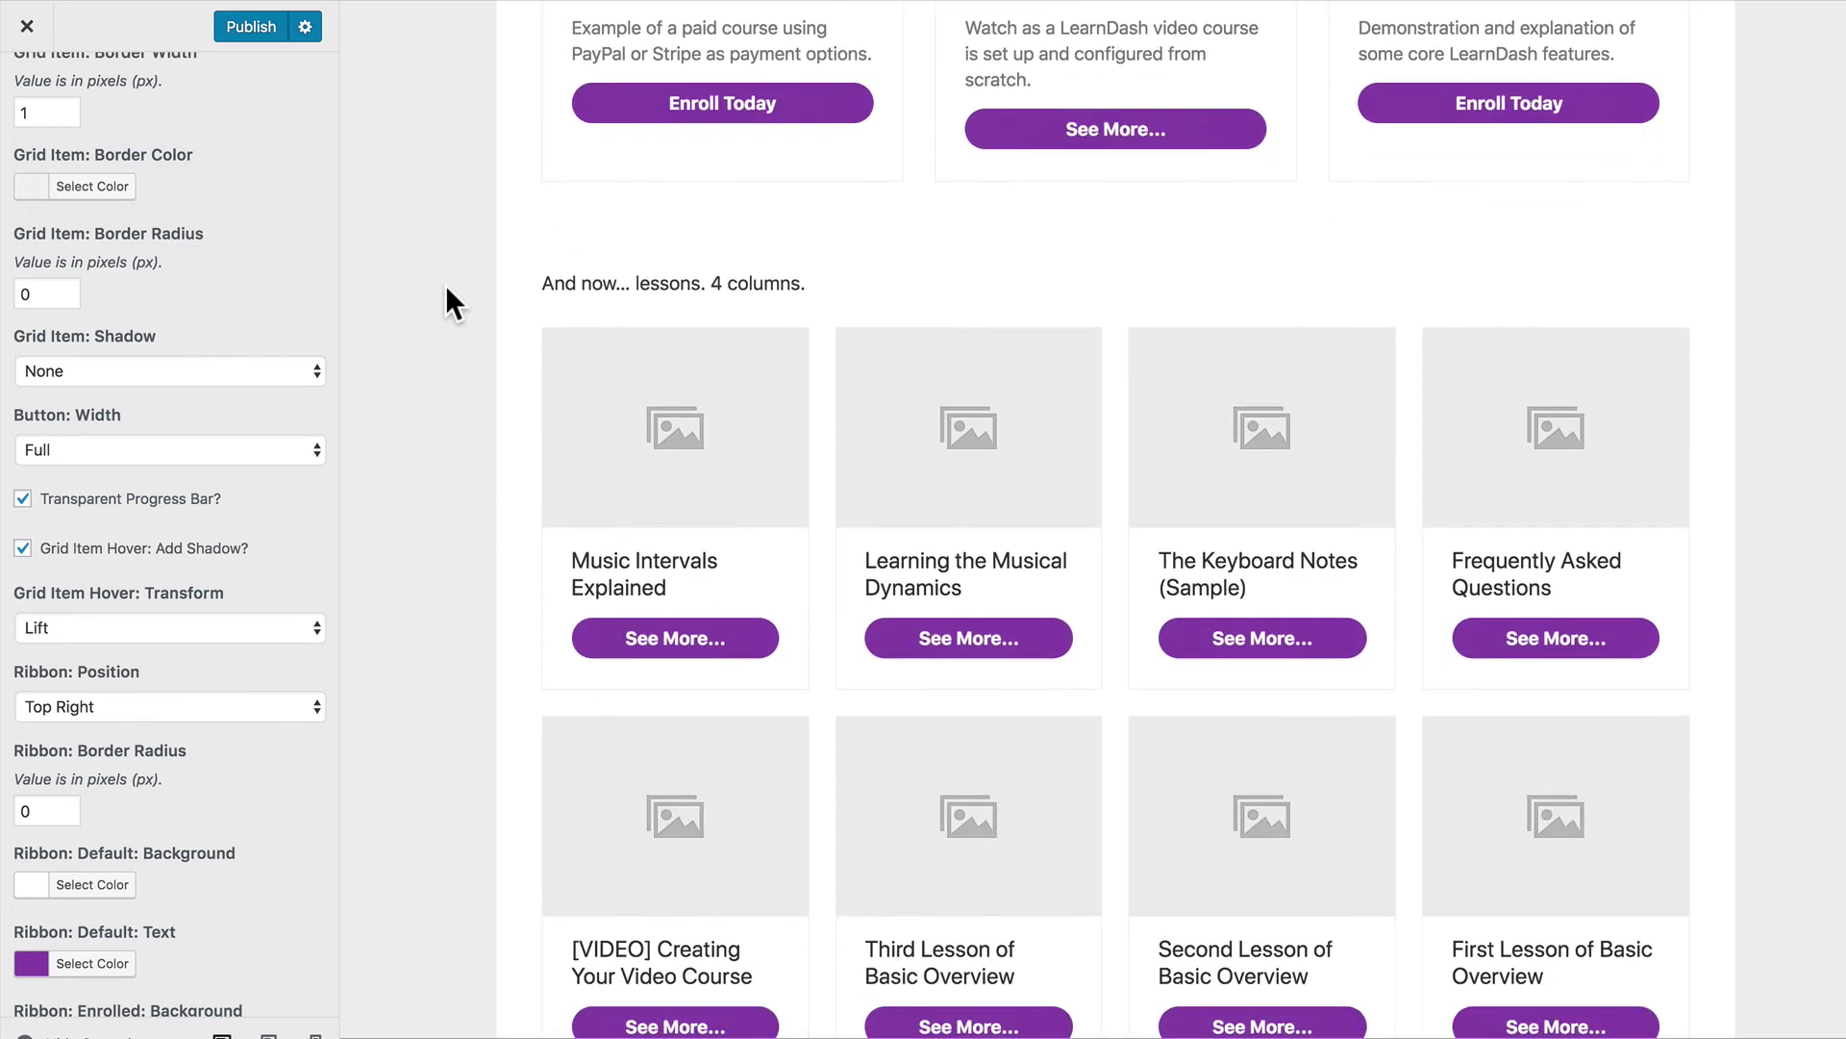